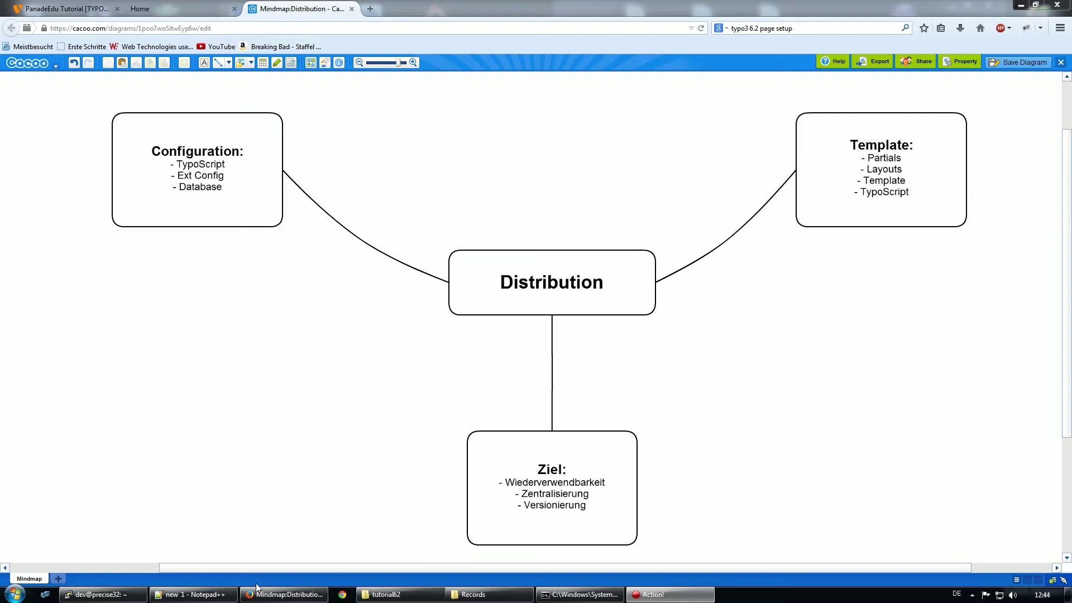
# Switch to the Home tab to show the tutorial.loc frontend displaying HELLO WORLD!
pyautogui.click(165, 10)
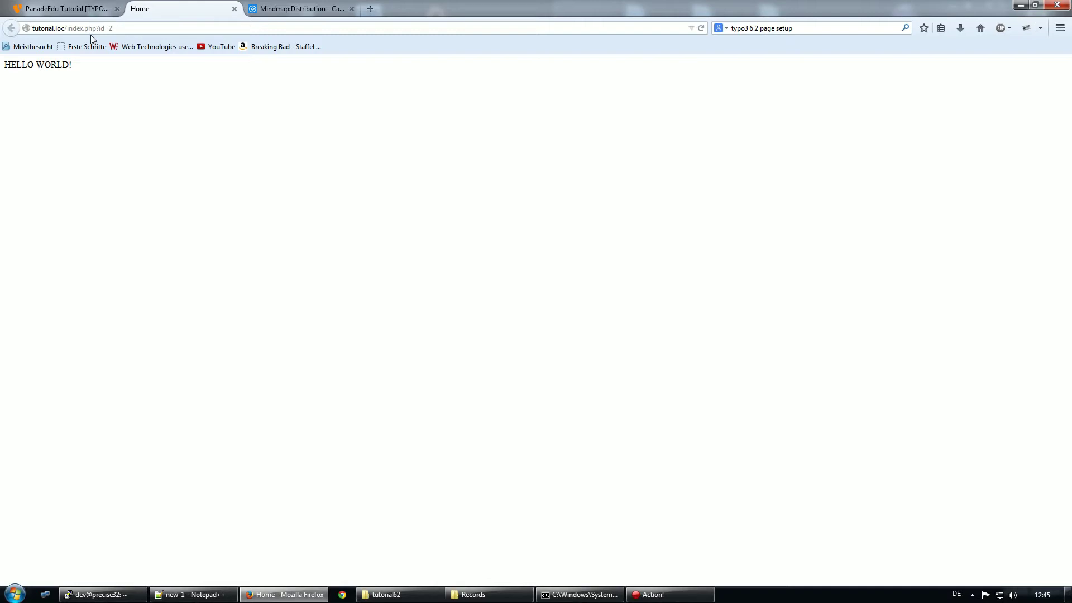
# In the TYPO3 backend, show the Extension Manager's Get Extensions list of TER extensions
pyautogui.click(92, 9)
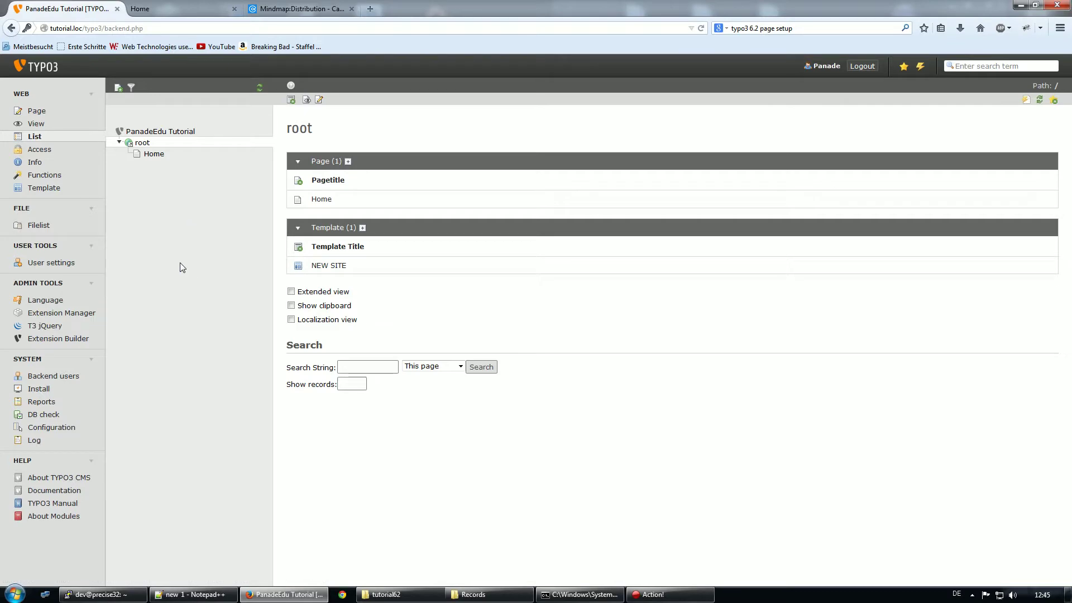
pyautogui.click(75, 314)
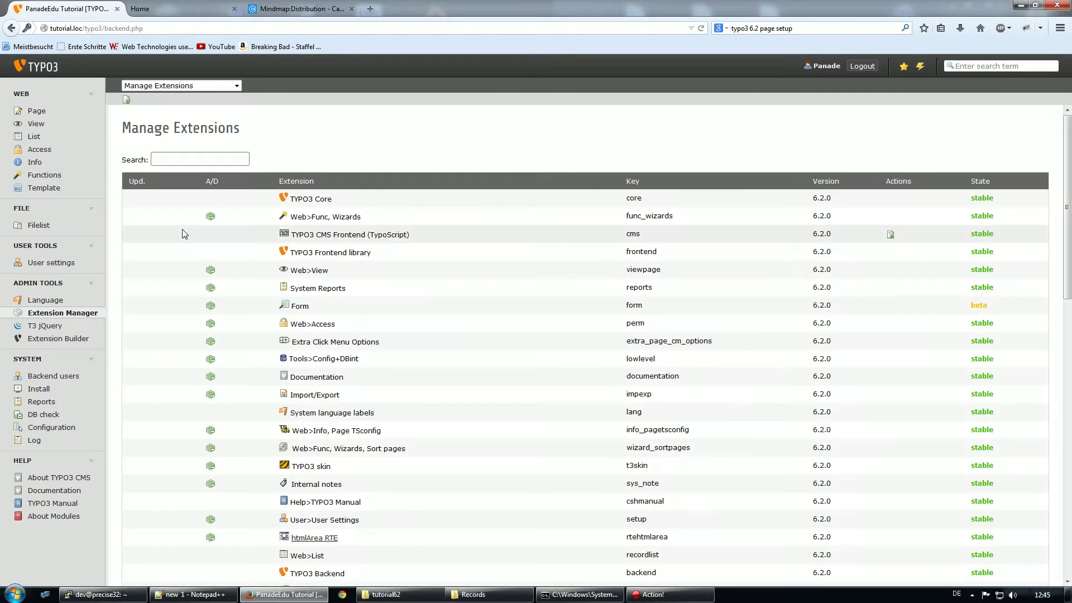
pyautogui.click(234, 85)
pyautogui.click(213, 102)
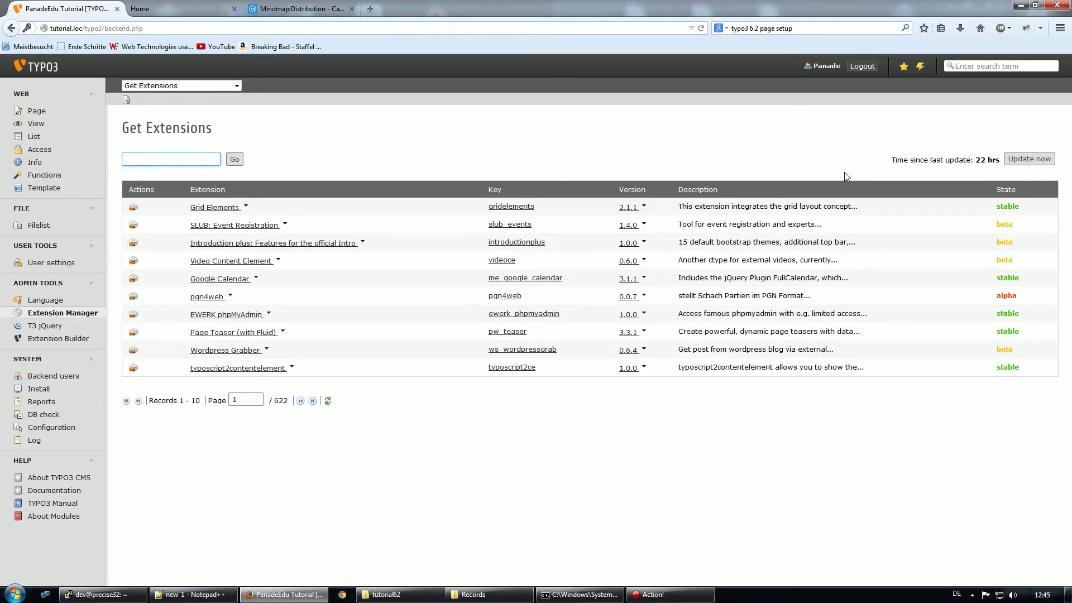
# Search the extension repository for 'Extension Builder', then reload the backend with F5
pyautogui.click(177, 159)
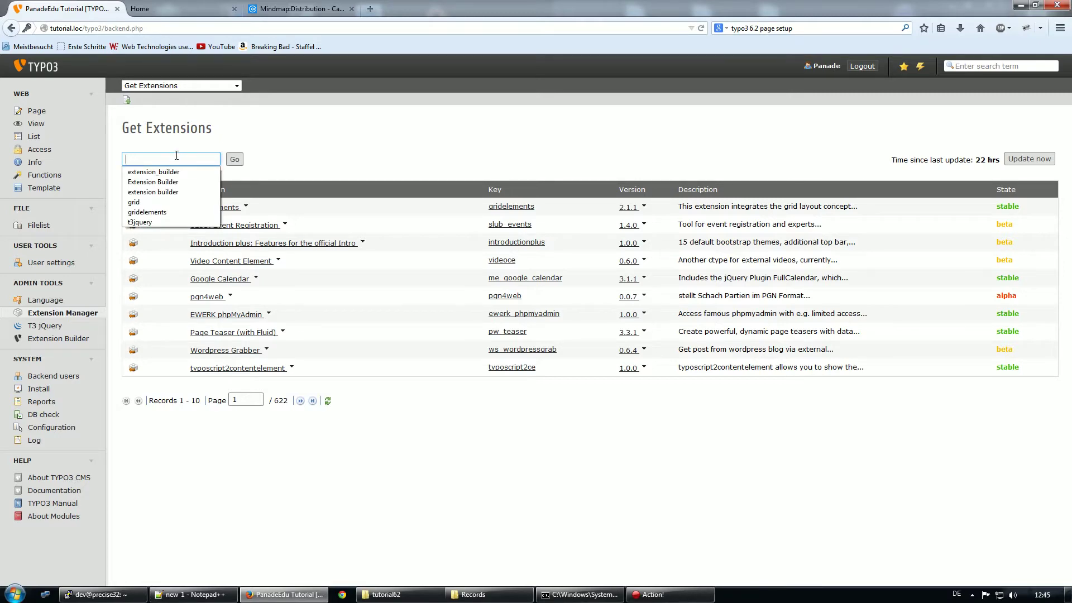
pyautogui.click(157, 182)
pyautogui.click(235, 161)
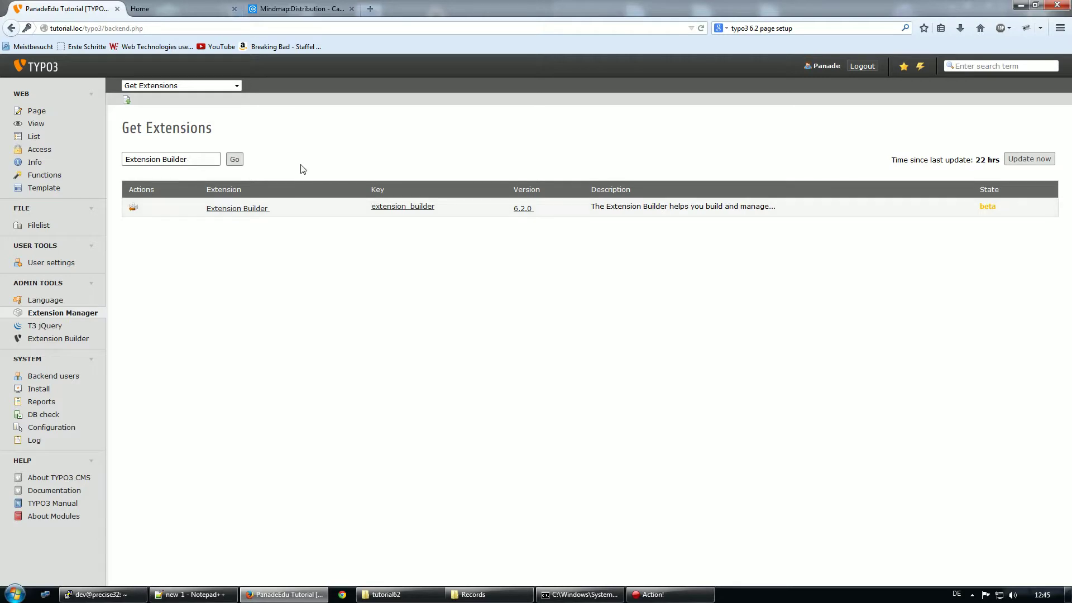
pyautogui.press('F5')
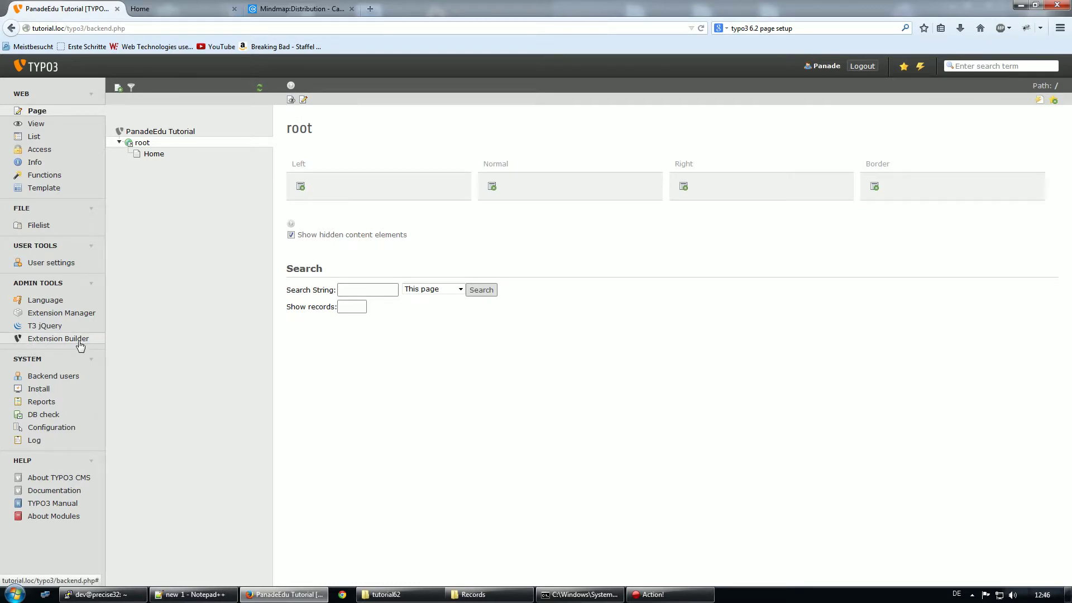
# Open Extension Builder, go to Introduction and back to Domain Modelling, and focus Name
pyautogui.click(59, 340)
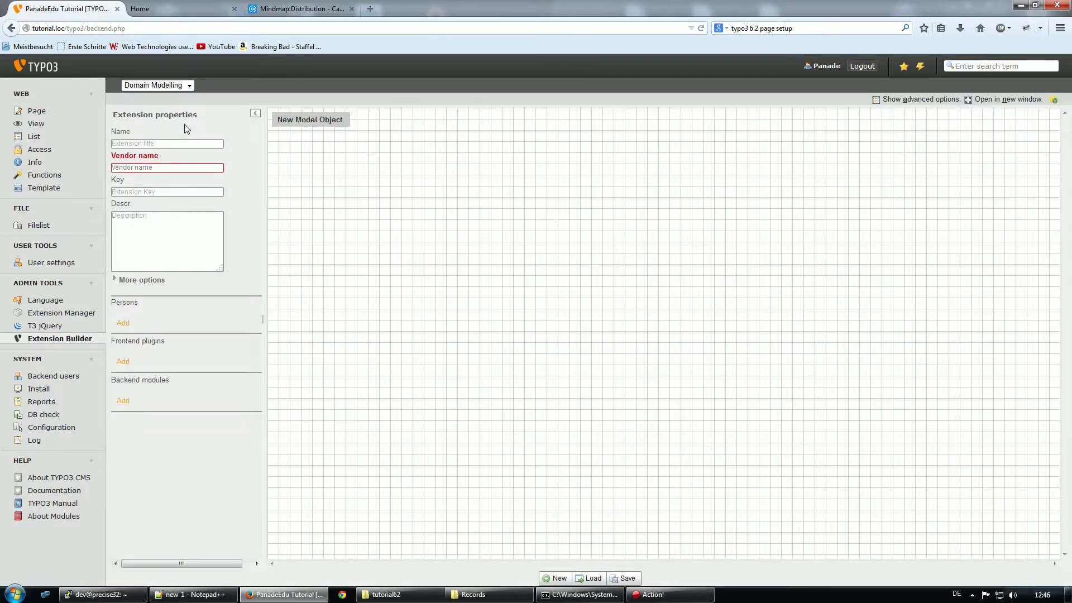
pyautogui.click(167, 86)
pyautogui.click(169, 96)
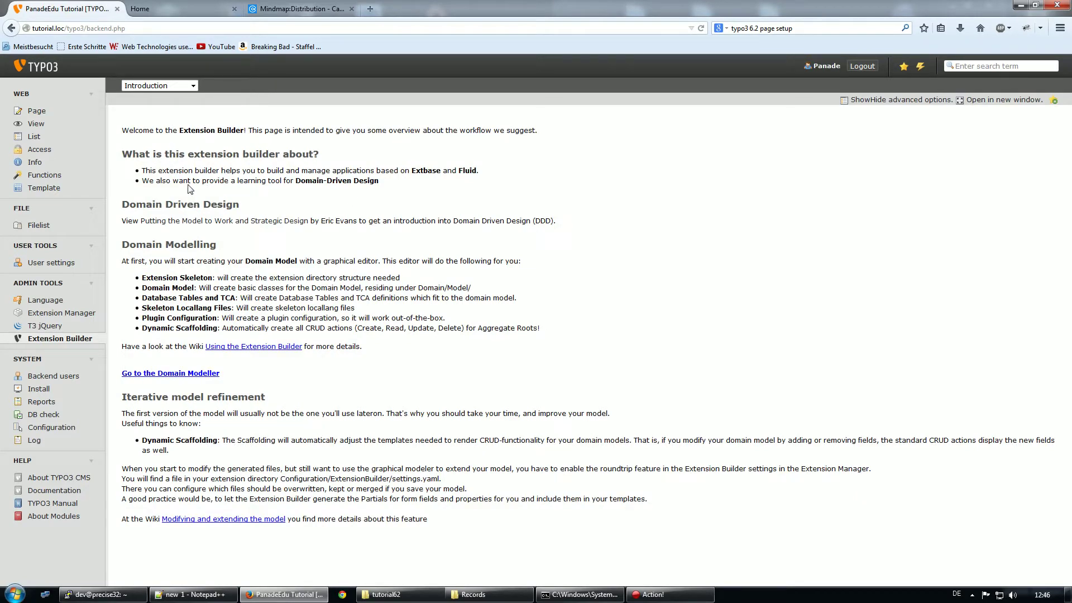
pyautogui.click(168, 86)
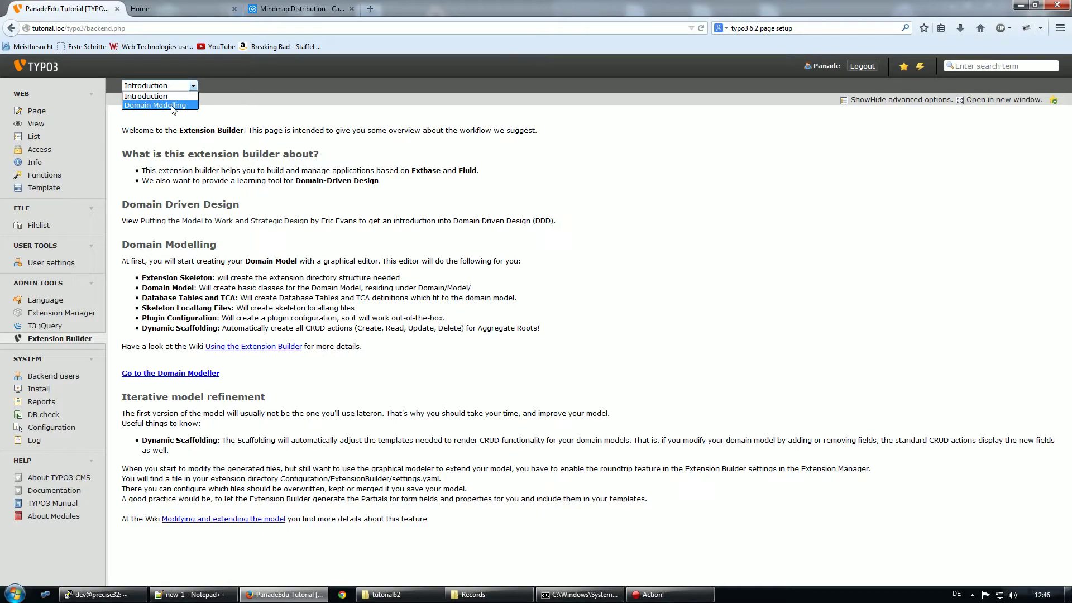
pyautogui.click(172, 106)
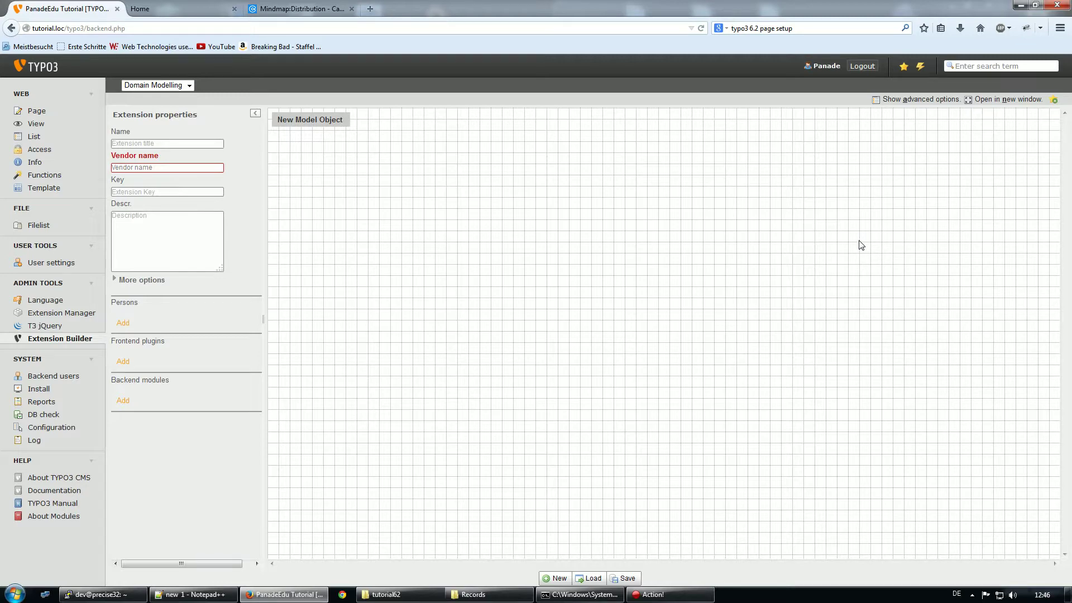
pyautogui.click(185, 144)
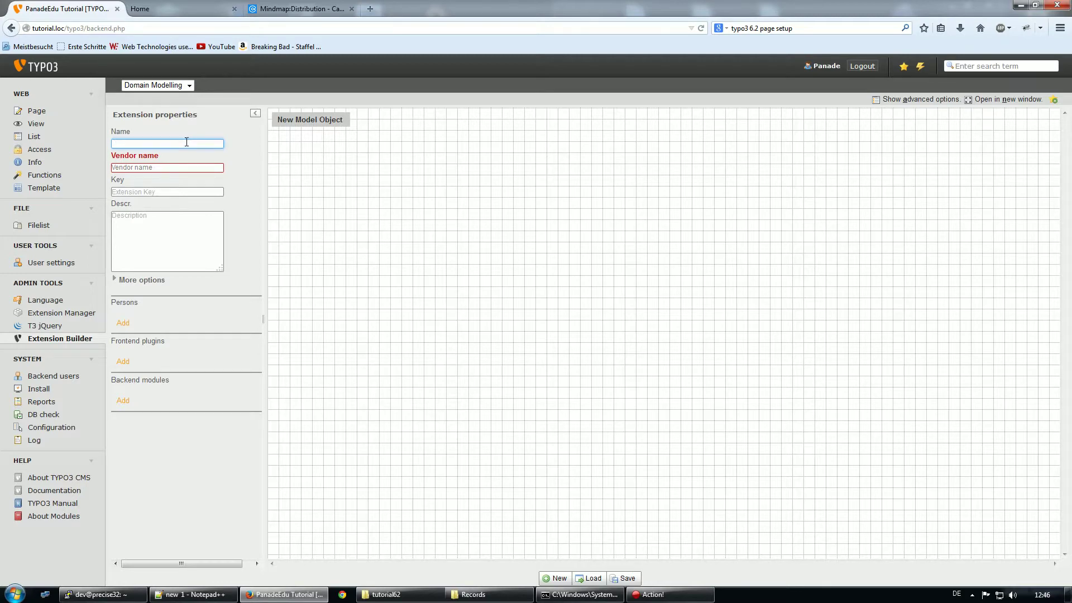
# Enter name 'PanadeEdu Tutorial Distribution', vendor 'PanadeEdu' and key 'pde_distribution'
pyautogui.write('PanadeEdu Tutorial Distribution')
pyautogui.click(182, 168)
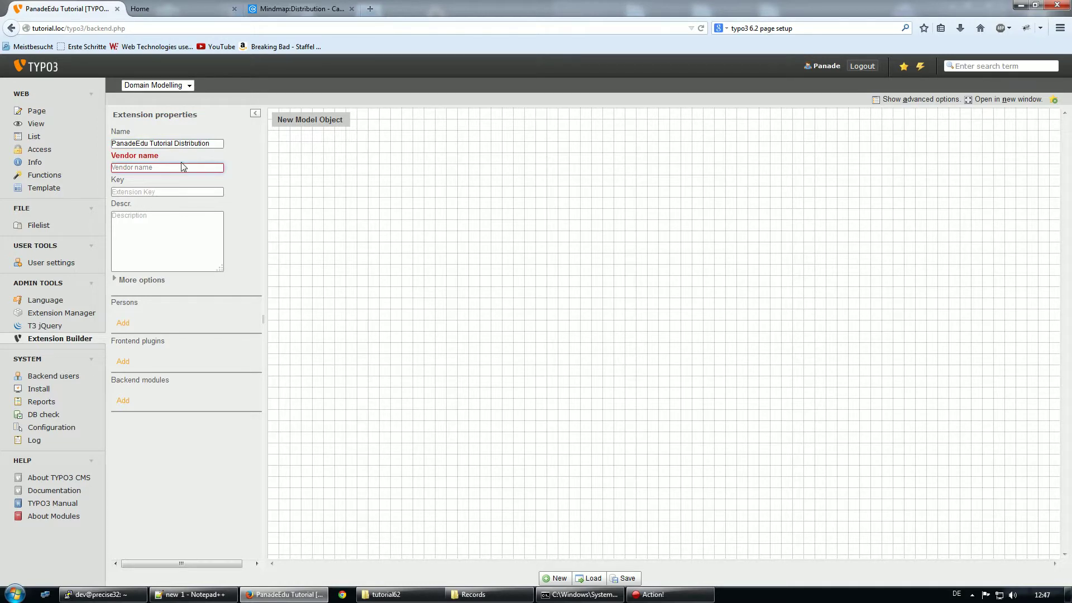
pyautogui.moveTo(181, 166)
pyautogui.write('PanadeEdu')
pyautogui.click(205, 191)
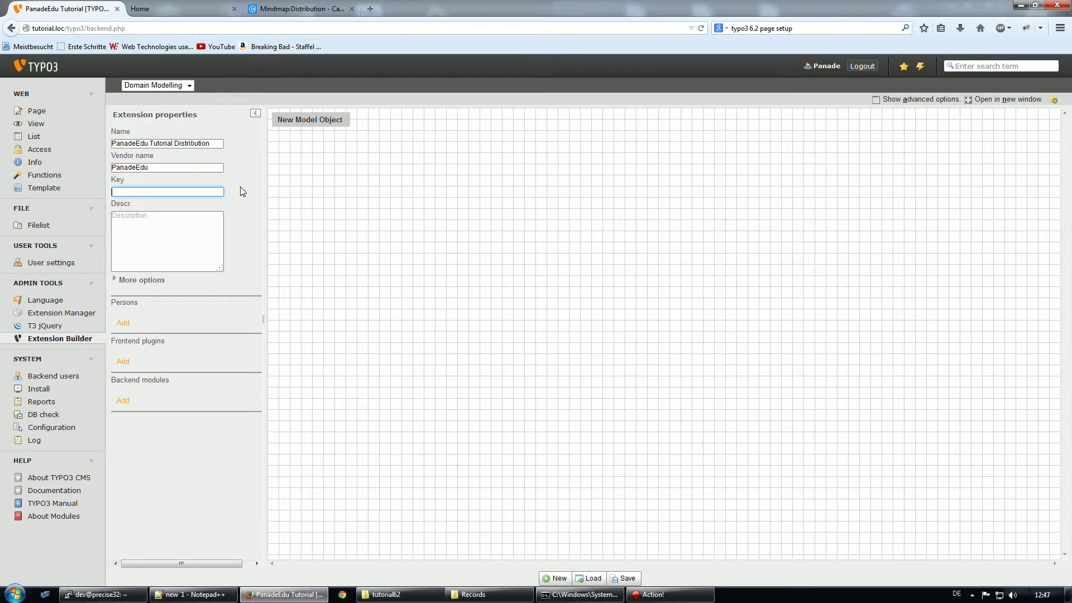
pyautogui.write('pde')
pyautogui.write('_distribution')
# Enter the extension description 'Configures Template'
pyautogui.click(164, 242)
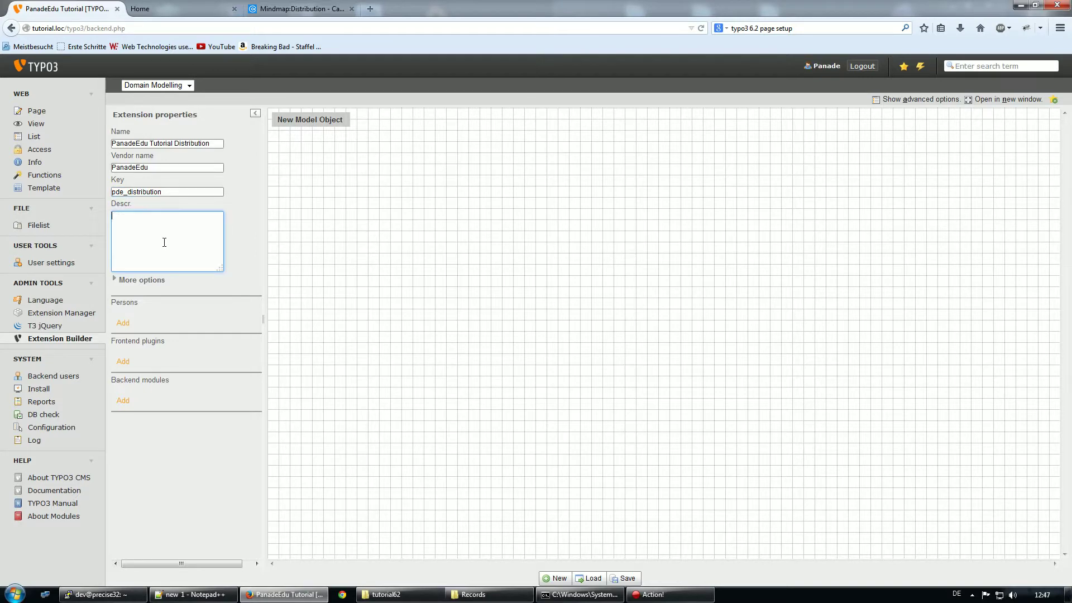
pyautogui.write('Reali')
pyautogui.press('BackSpace')
pyautogui.press('BackSpace')
pyautogui.press('BackSpace')
pyautogui.write('Configures Template')
# Expand the extension's More options and set its category to Distribution
pyautogui.click(235, 267)
pyautogui.click(144, 281)
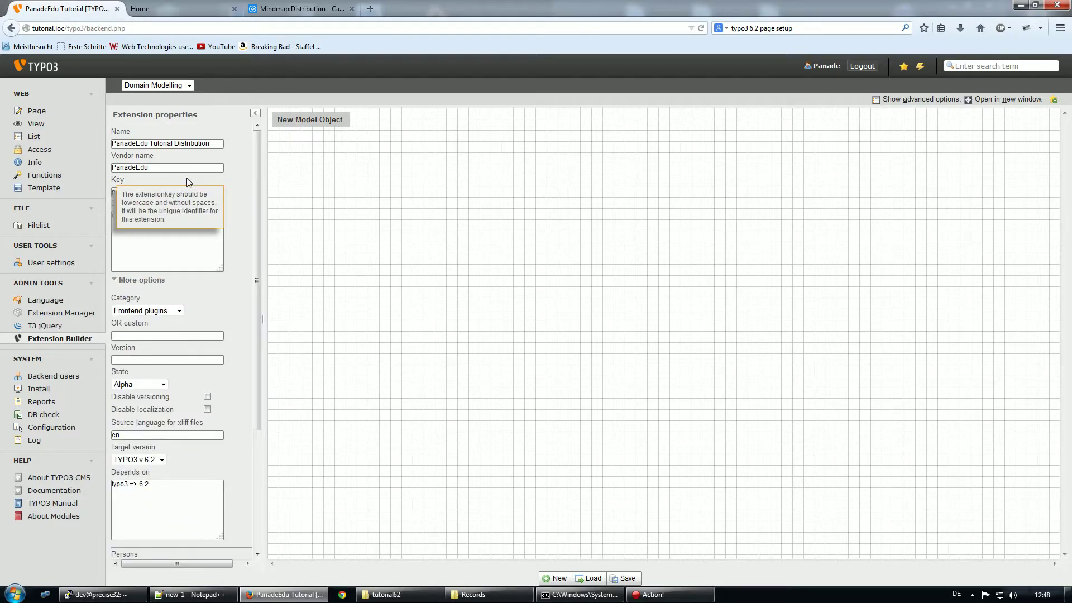
pyautogui.scroll(-2, 241, 237)
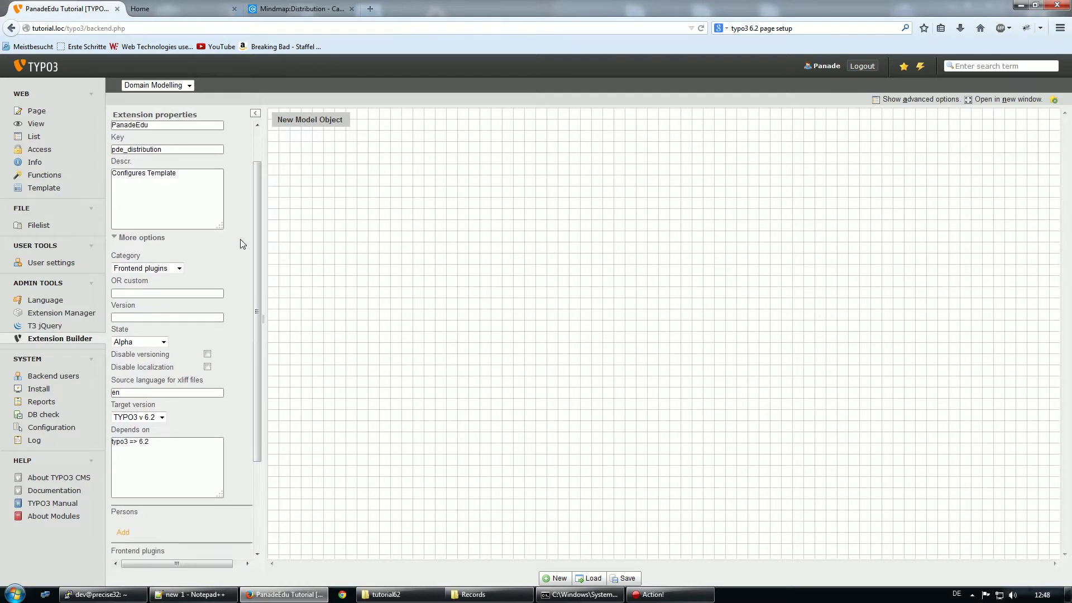
pyautogui.scroll(-2, 224, 246)
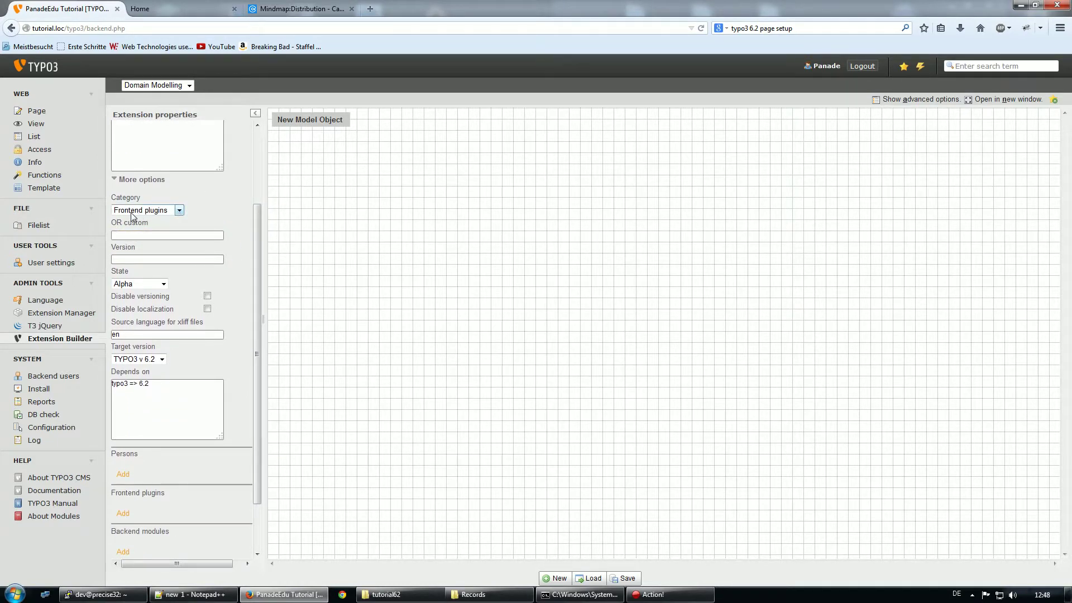
pyautogui.click(178, 210)
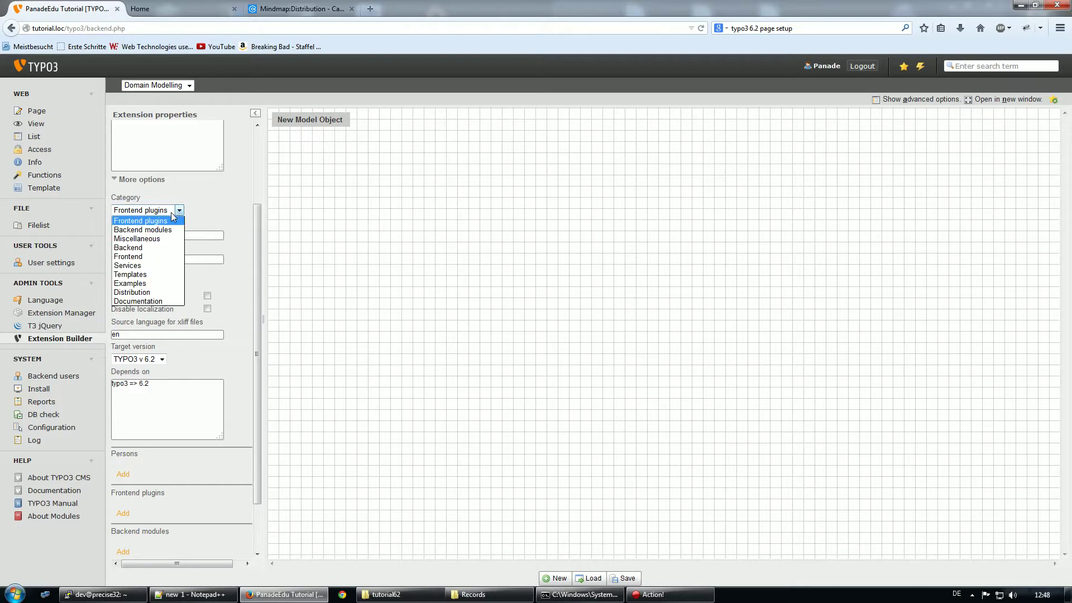
pyautogui.click(140, 293)
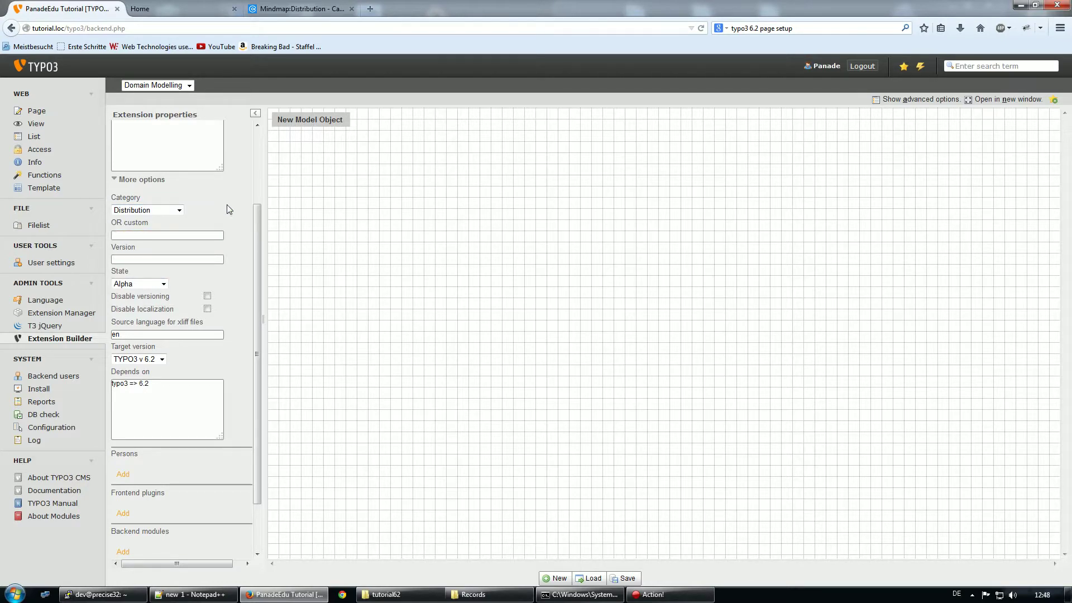
# Add a 't3jquery =>' dependency line beside typo3 6.2 in Depends on
pyautogui.scroll(-1, 224, 218)
pyautogui.moveTo(211, 298)
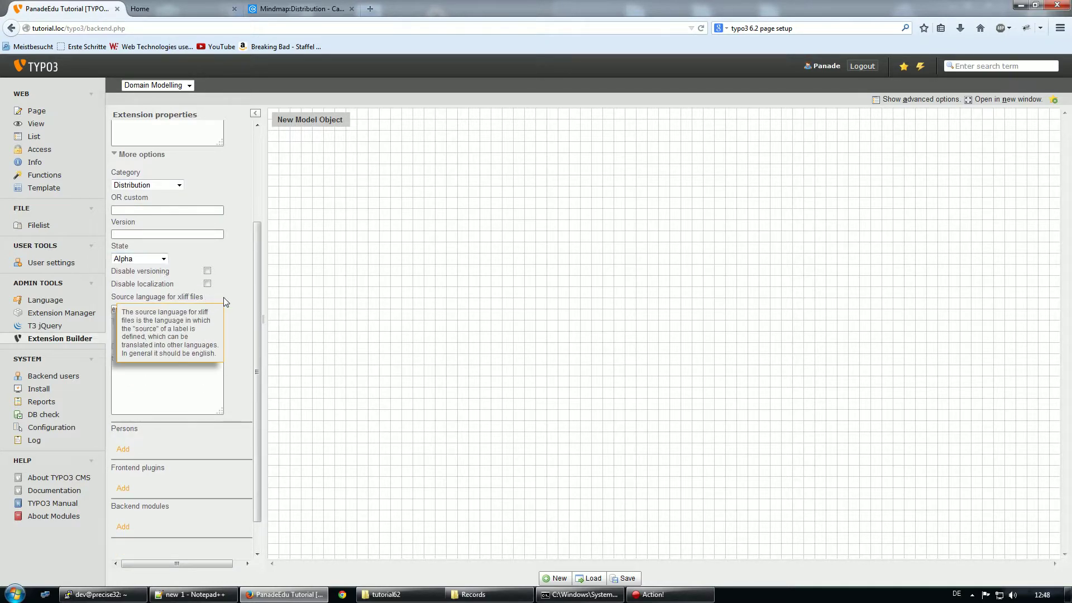
pyautogui.scroll(-1, 228, 302)
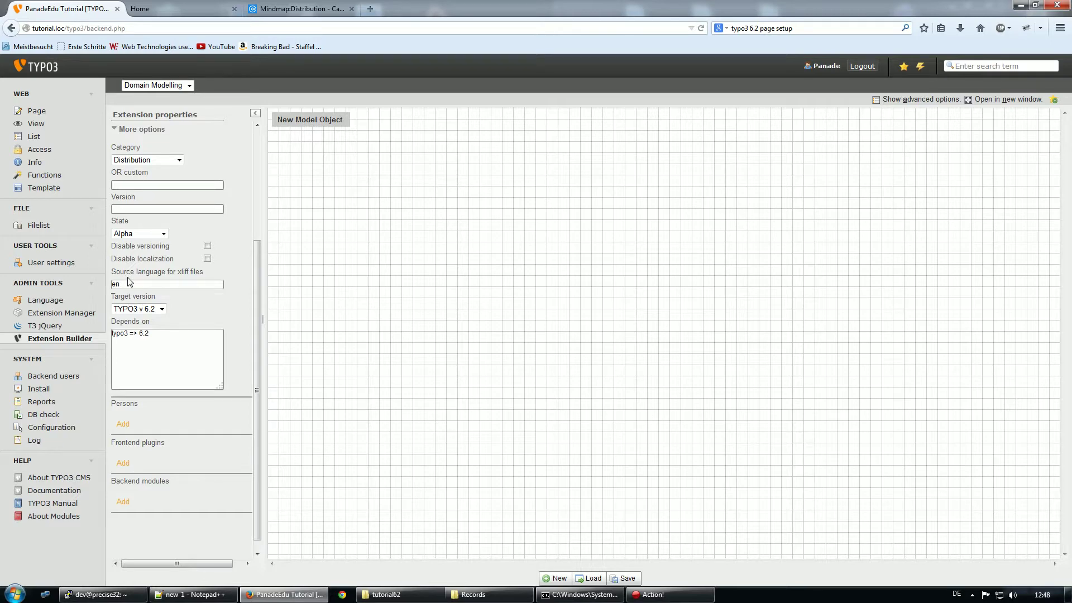
pyautogui.moveTo(129, 280)
pyautogui.moveTo(156, 330)
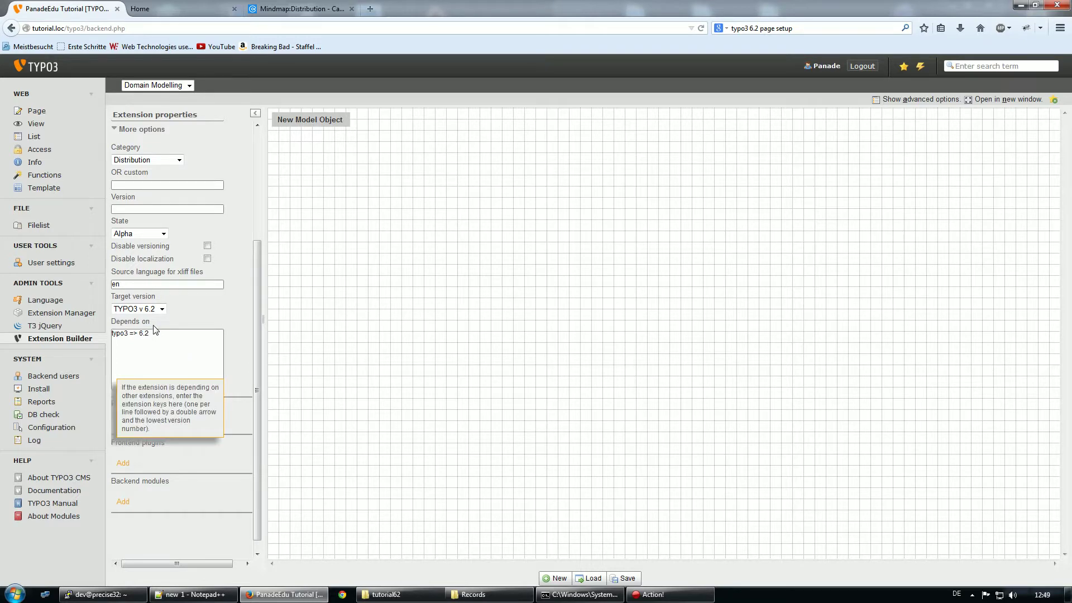
pyautogui.click(176, 331)
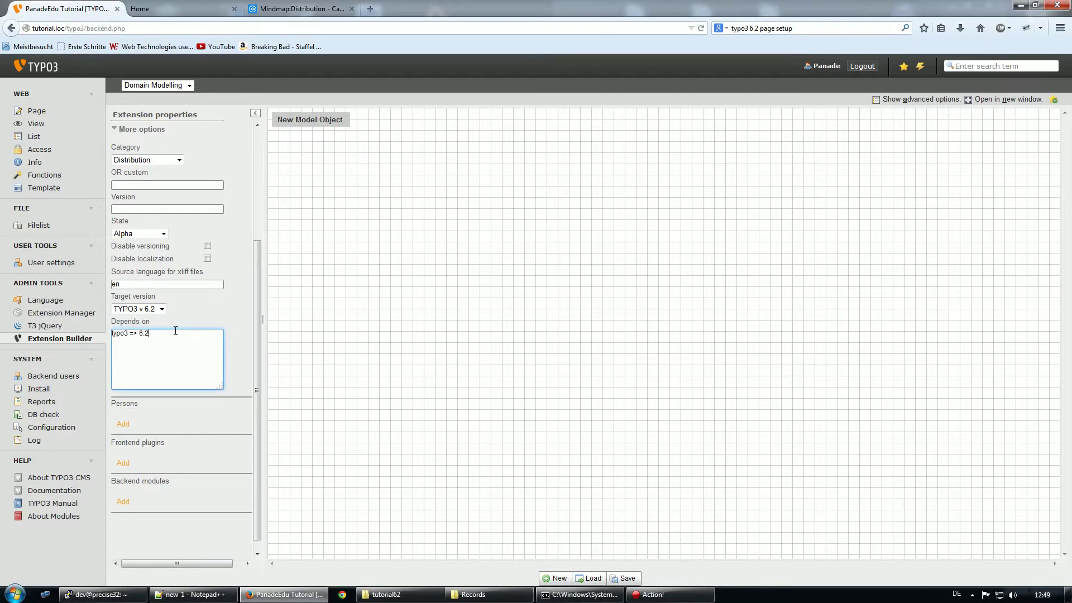
pyautogui.write('3jquery =>')
# Add a developer person to the extension and enter their full name
pyautogui.click(126, 429)
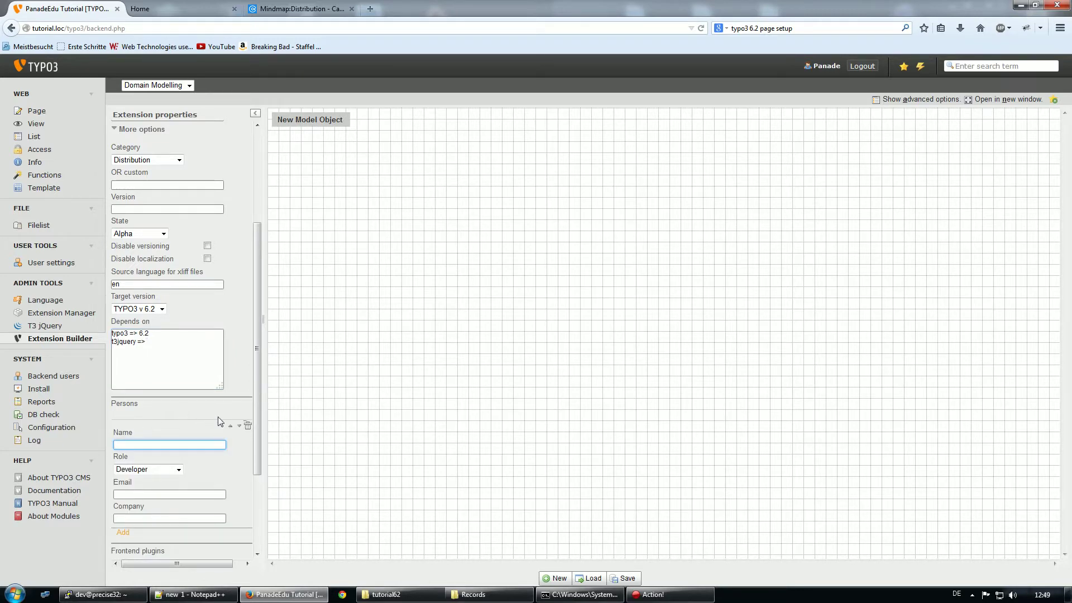
pyautogui.scroll(-2, 216, 399)
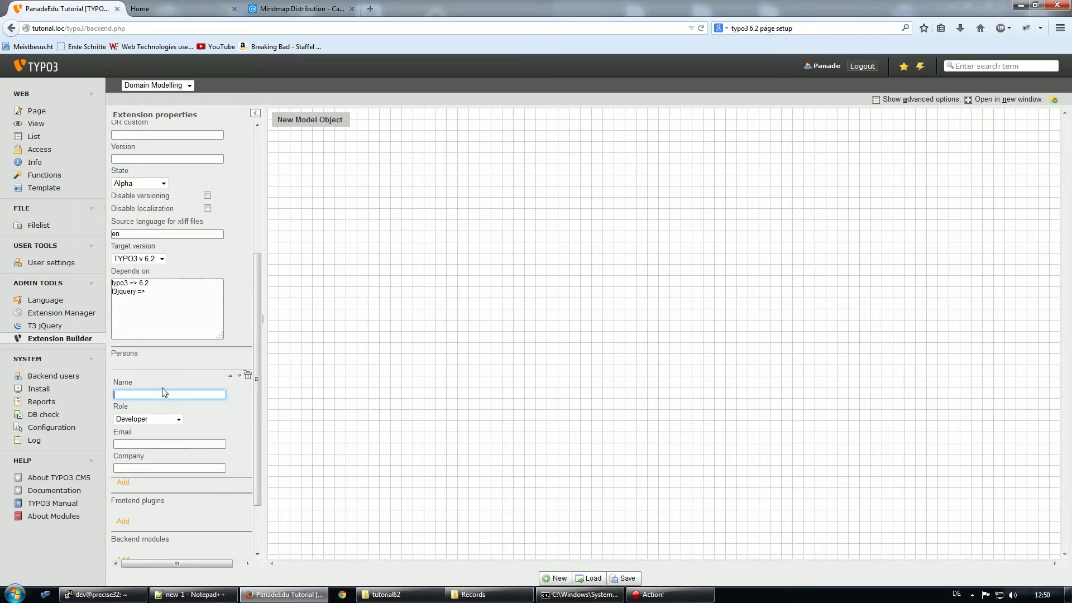
pyautogui.press('Tab')
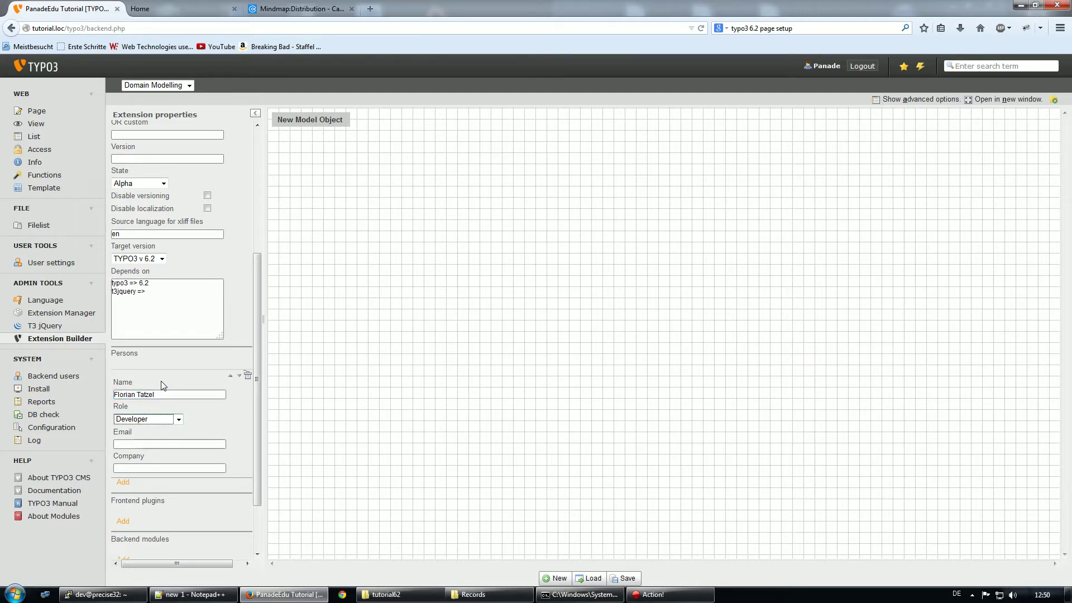
# Enter the developer's e-mail address and set the company to PanadeEdu
pyautogui.click(142, 443)
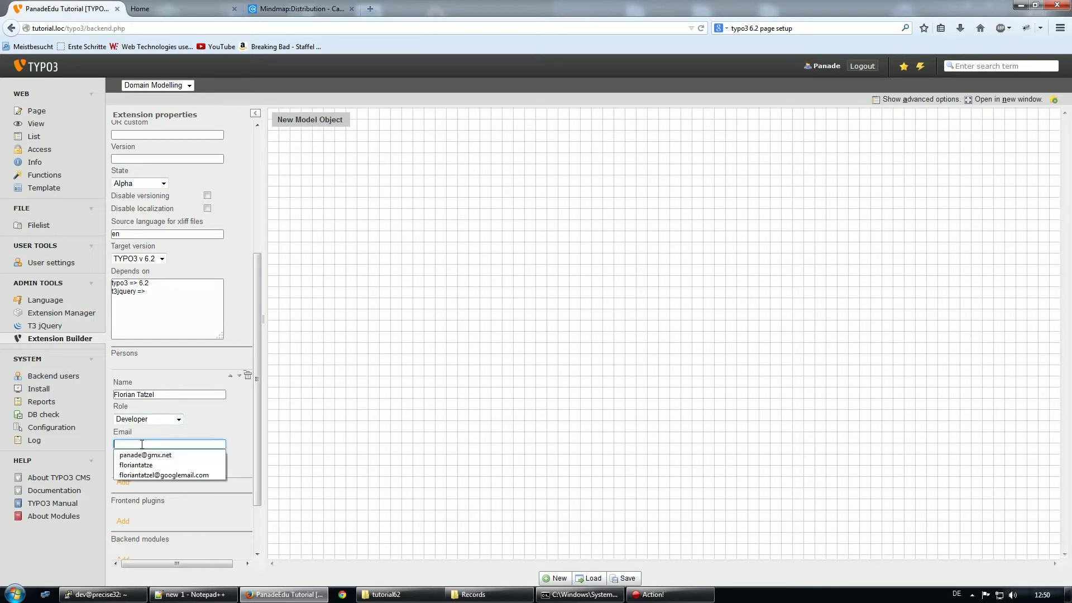
pyautogui.click(139, 444)
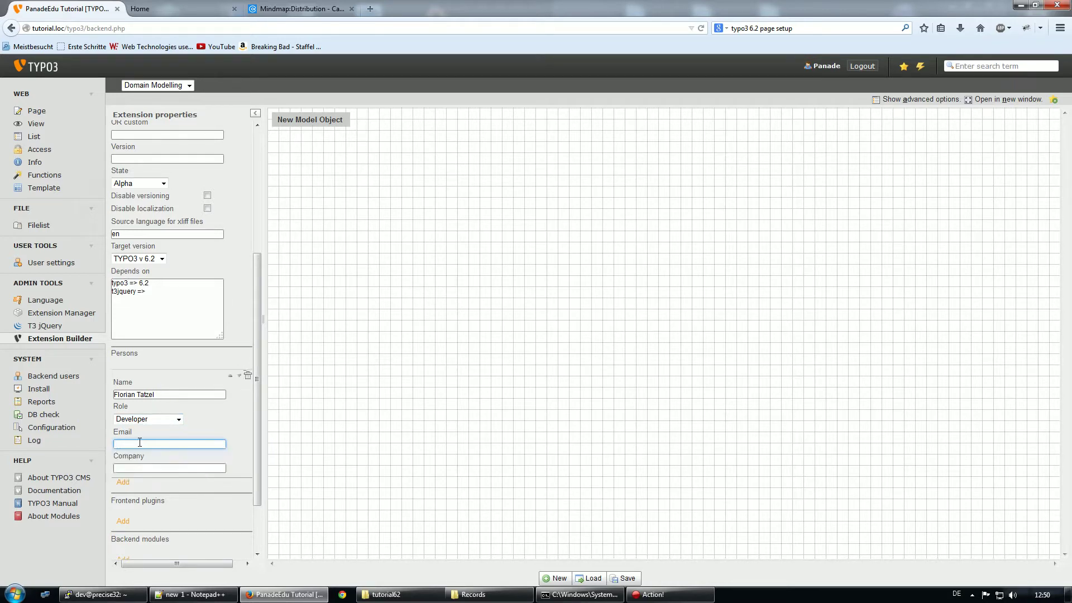
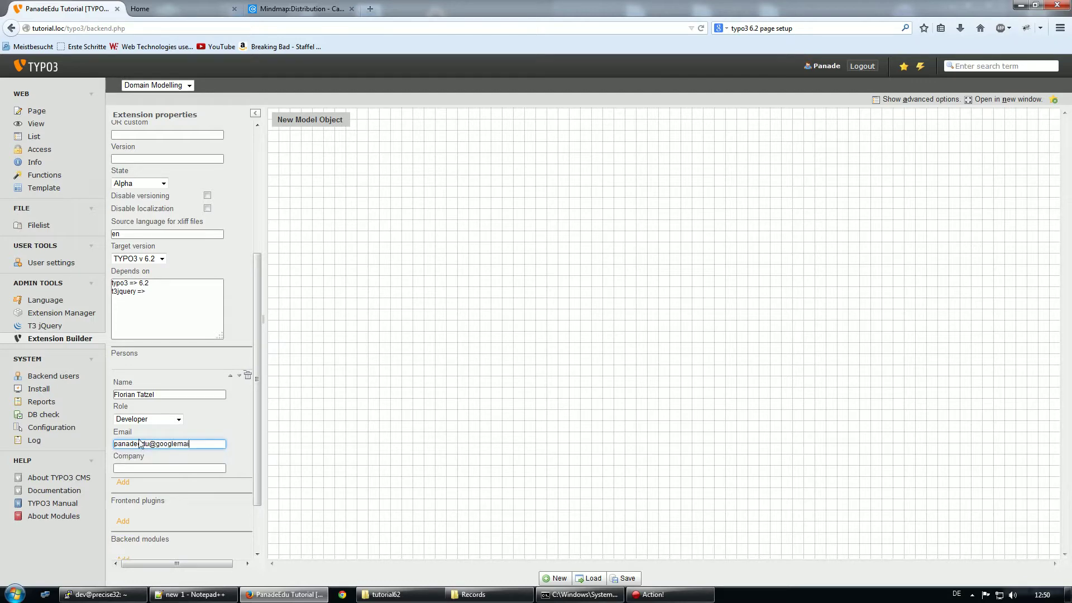
pyautogui.press('Tab')
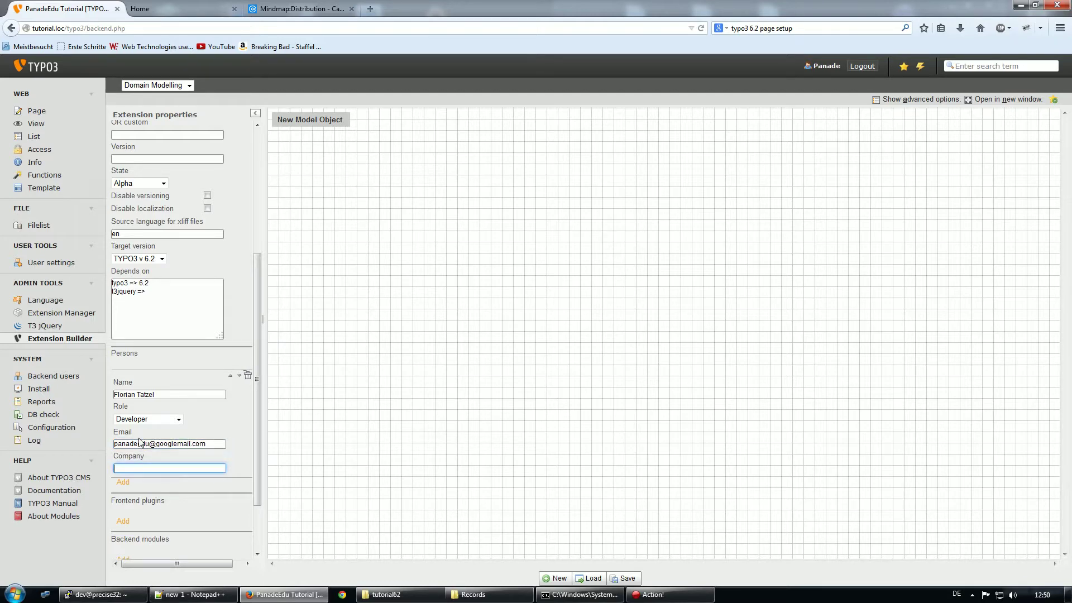
pyautogui.write('PanadeEdu')
pyautogui.scroll(-3, 217, 441)
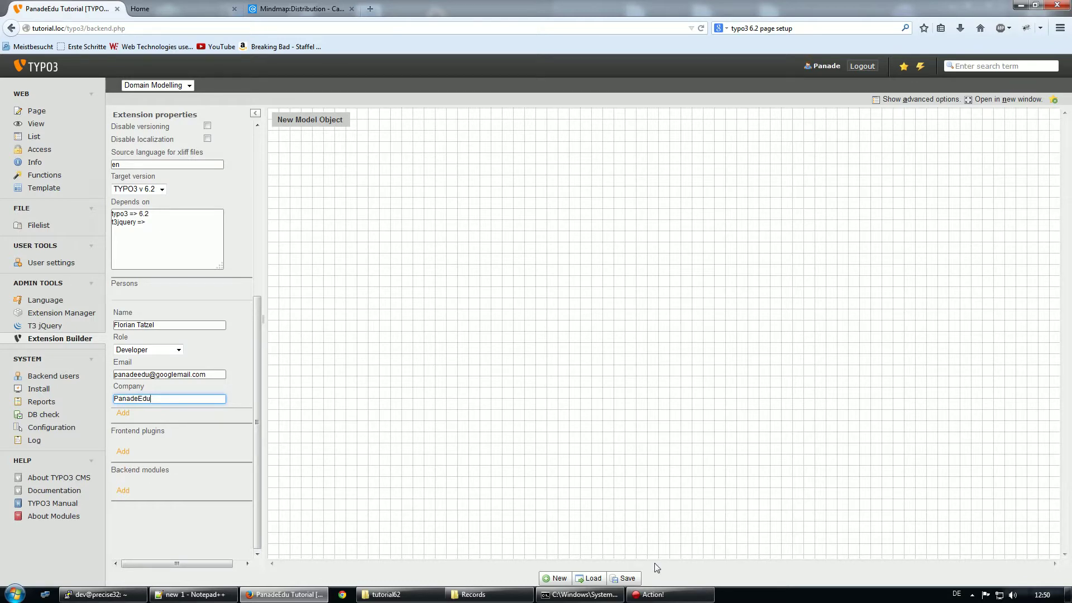
# Save the extension, acknowledge the Success dialog, and bring up the tutorial62 folder window
pyautogui.click(626, 578)
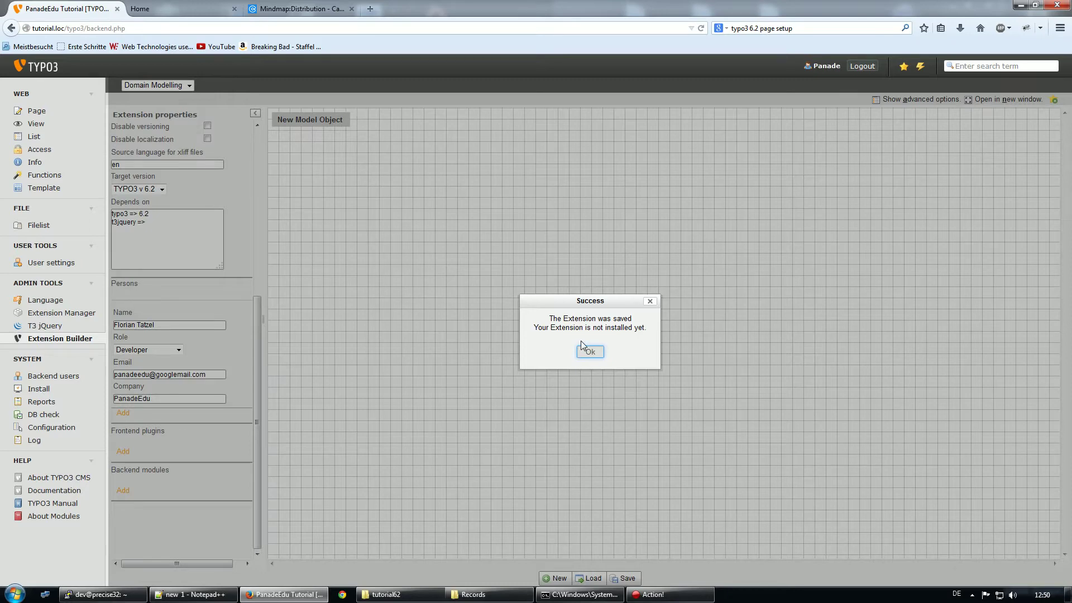
pyautogui.click(590, 351)
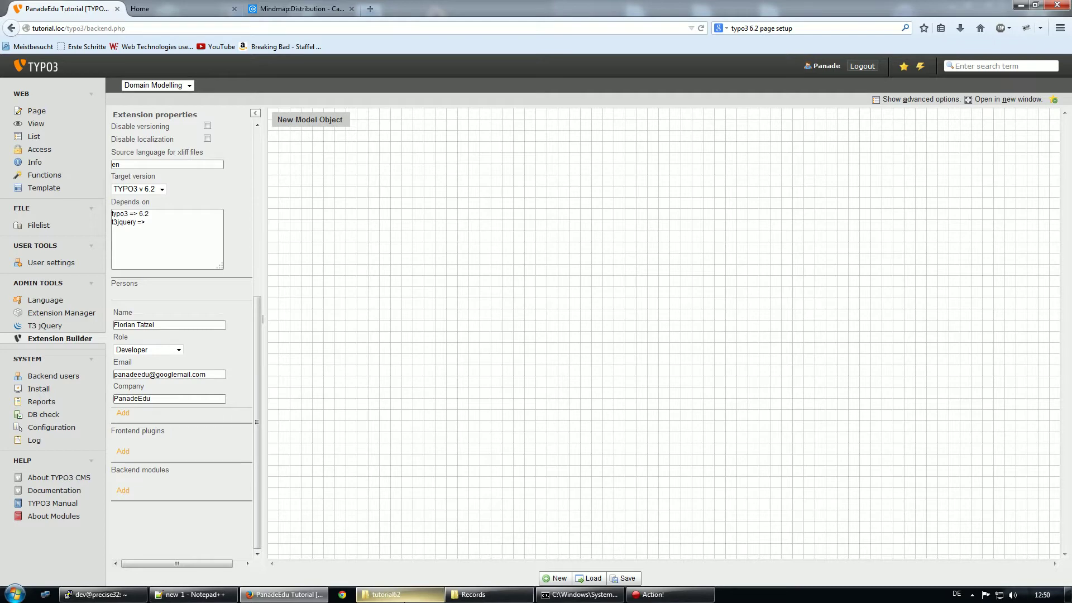
pyautogui.click(390, 594)
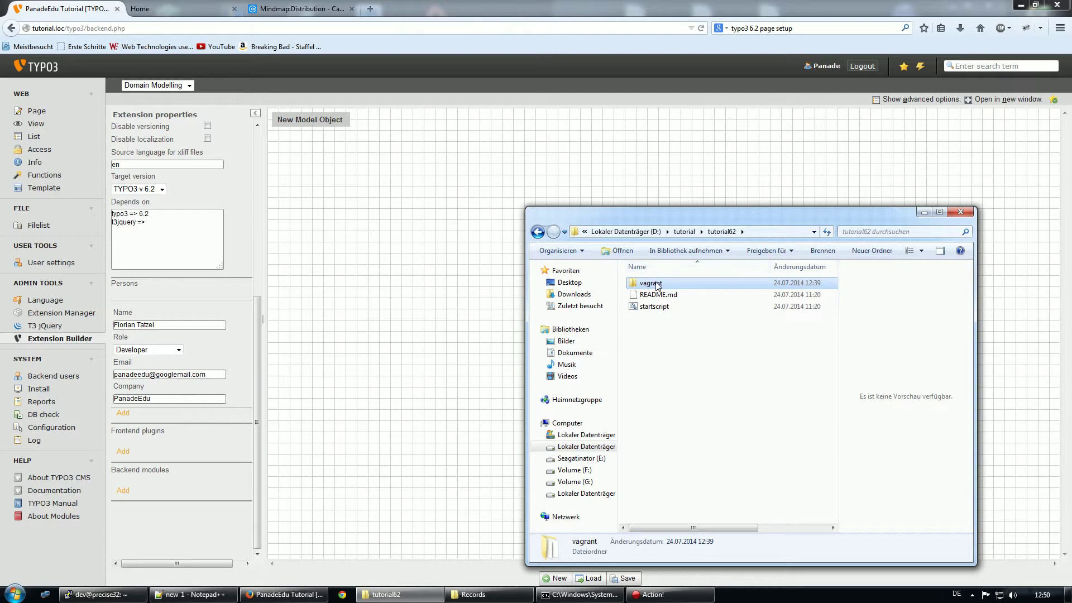
# Open vagrant > tutorial > typo3conf > ext > pde_distribution in Explorer
pyautogui.doubleClick(657, 284)
pyautogui.doubleClick(662, 296)
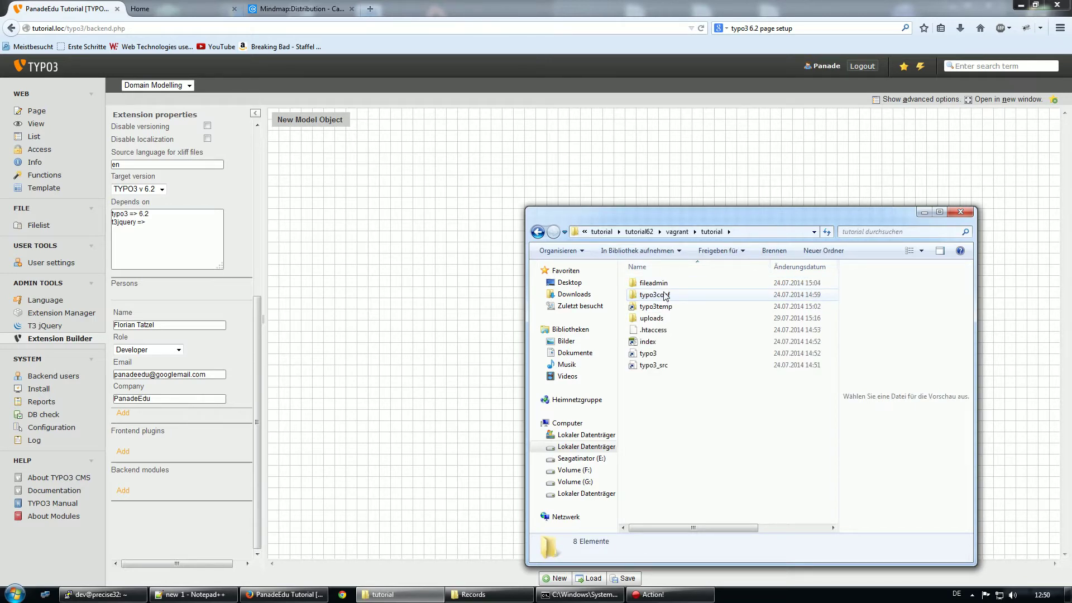
pyautogui.doubleClick(664, 296)
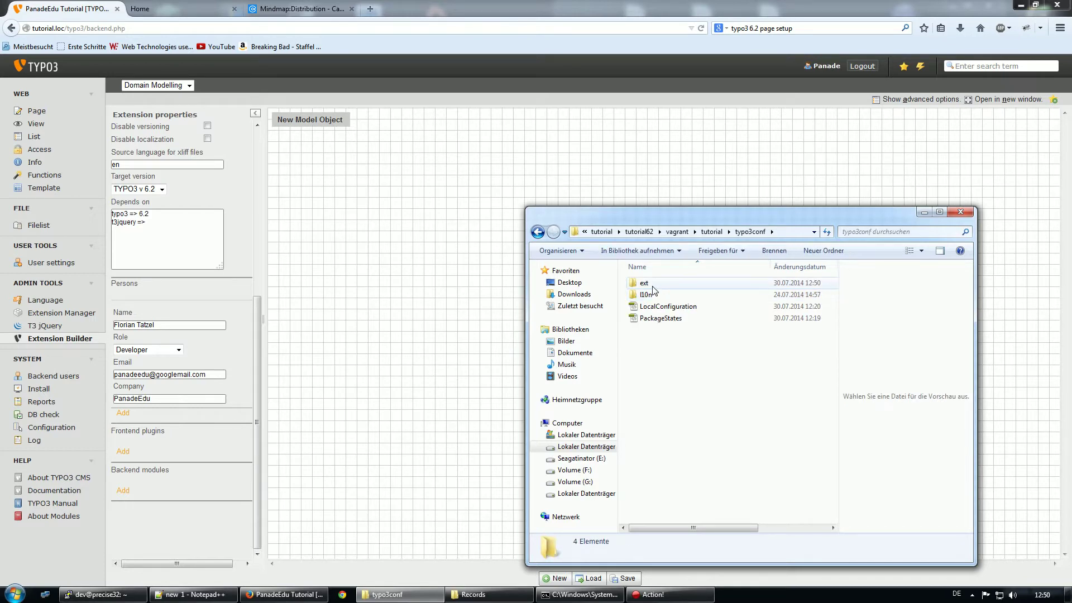
pyautogui.doubleClick(652, 284)
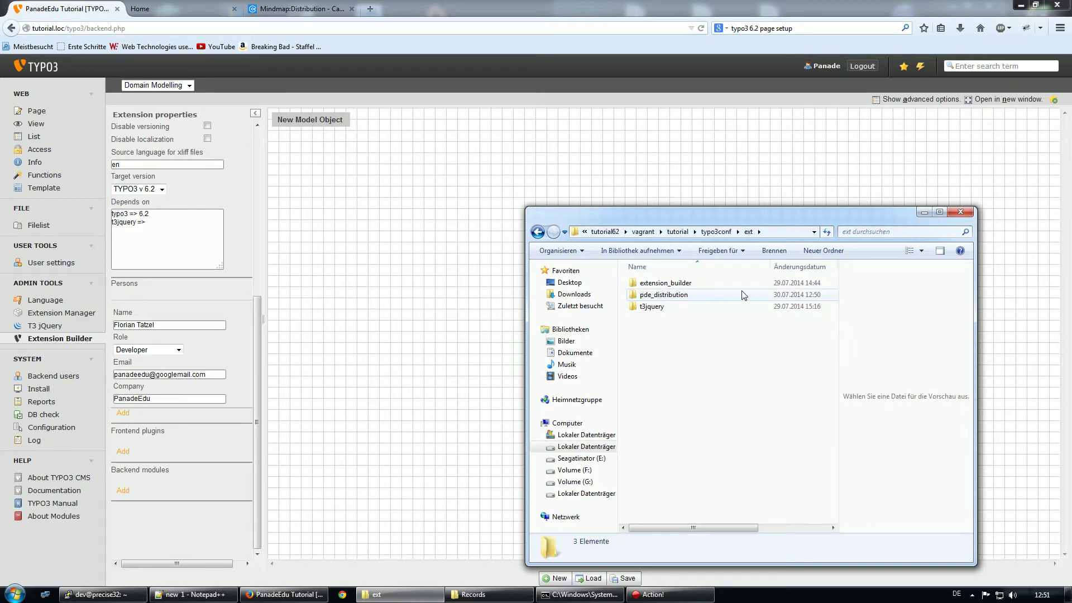
pyautogui.doubleClick(681, 295)
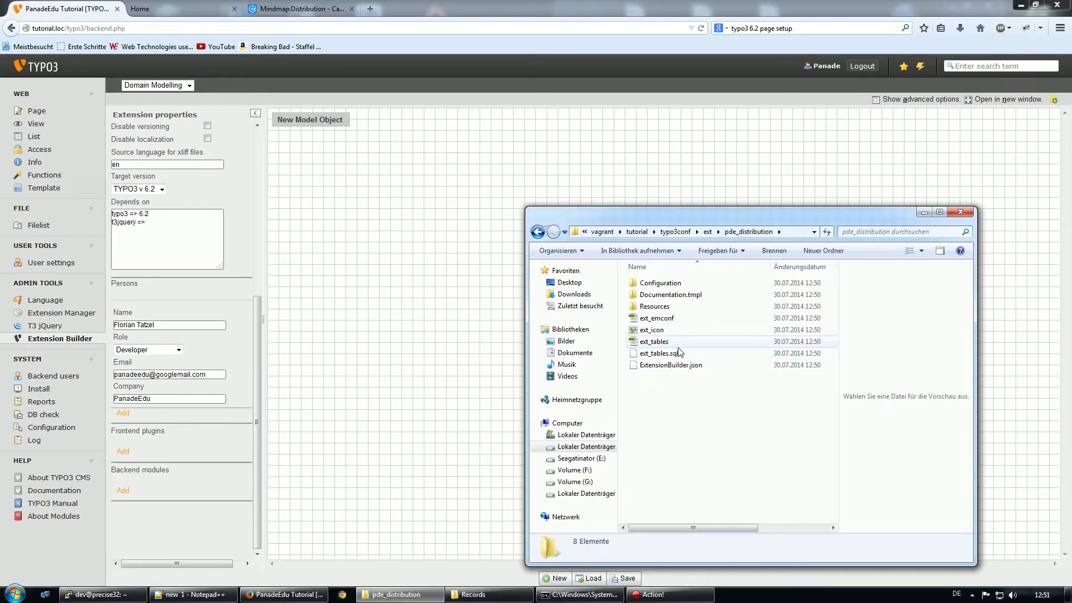
# Delete ExtensionBuilder.json from the pde_distribution folder
pyautogui.click(672, 365)
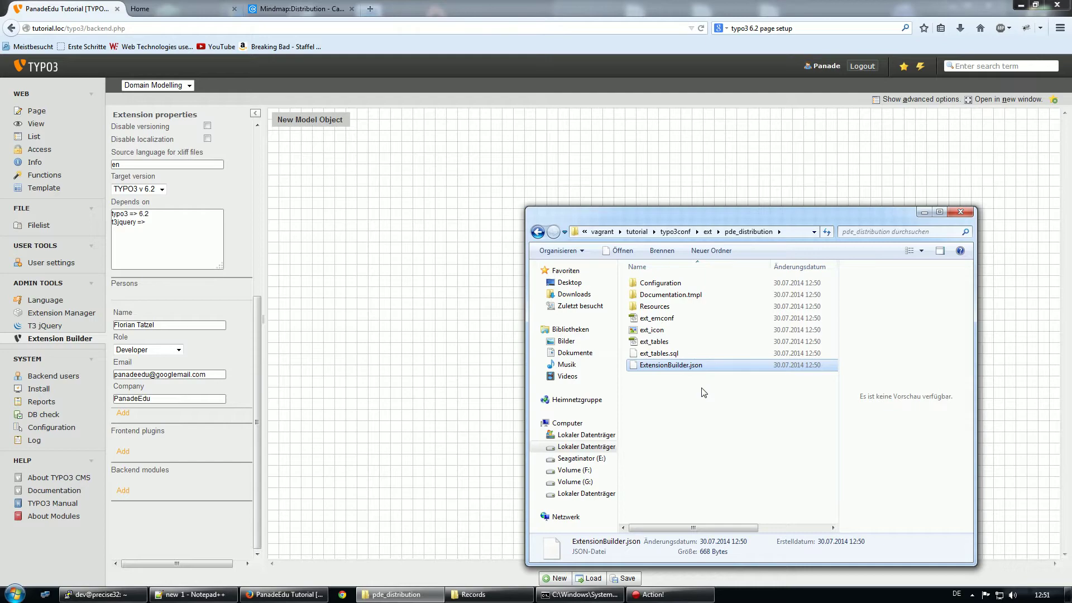
pyautogui.press('Delete')
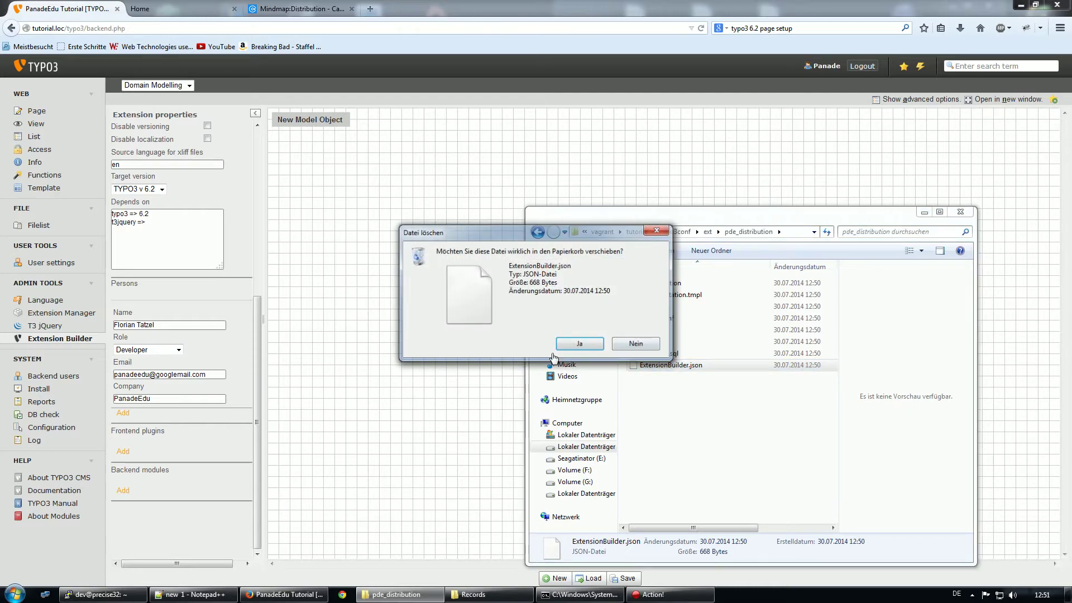
pyautogui.click(564, 345)
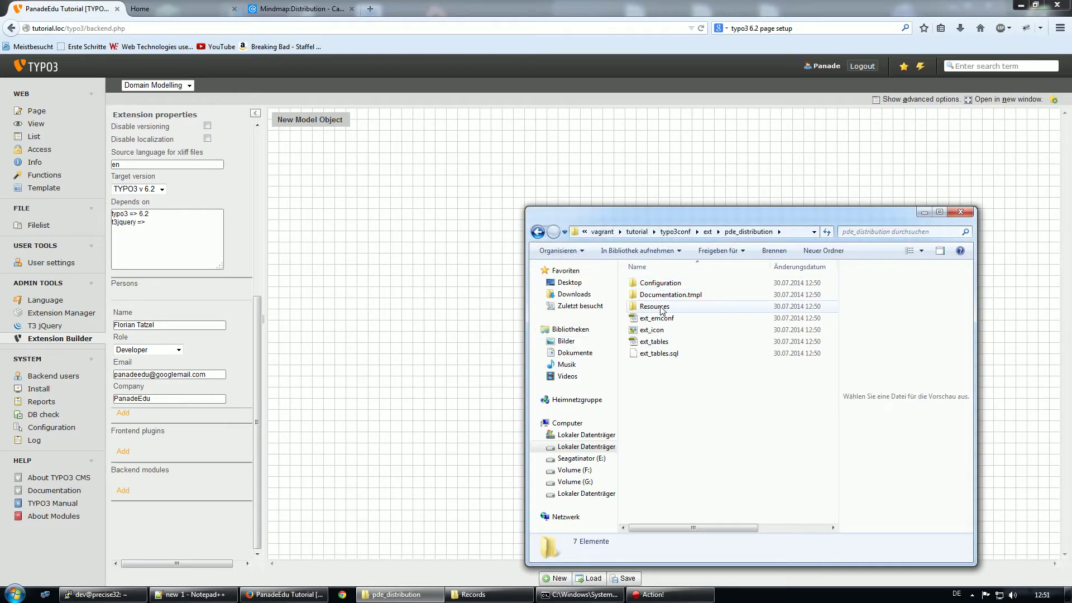
# Delete the ExtensionBuilder folder inside Configuration, then return and select ext_emconf
pyautogui.doubleClick(661, 283)
pyautogui.click(661, 286)
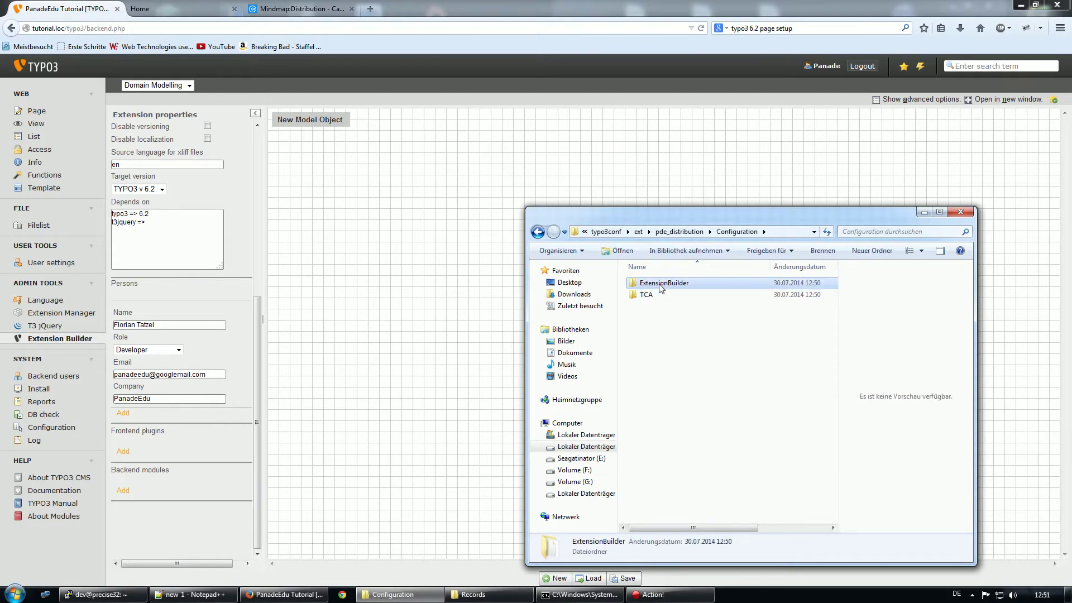
pyautogui.press('Delete')
pyautogui.press('Return')
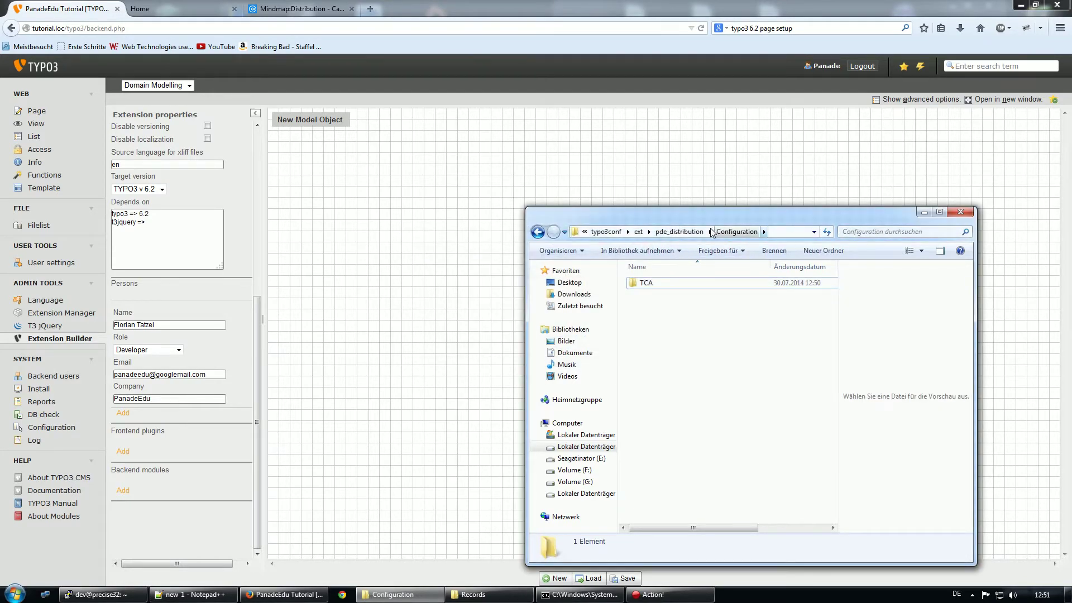
pyautogui.click(701, 232)
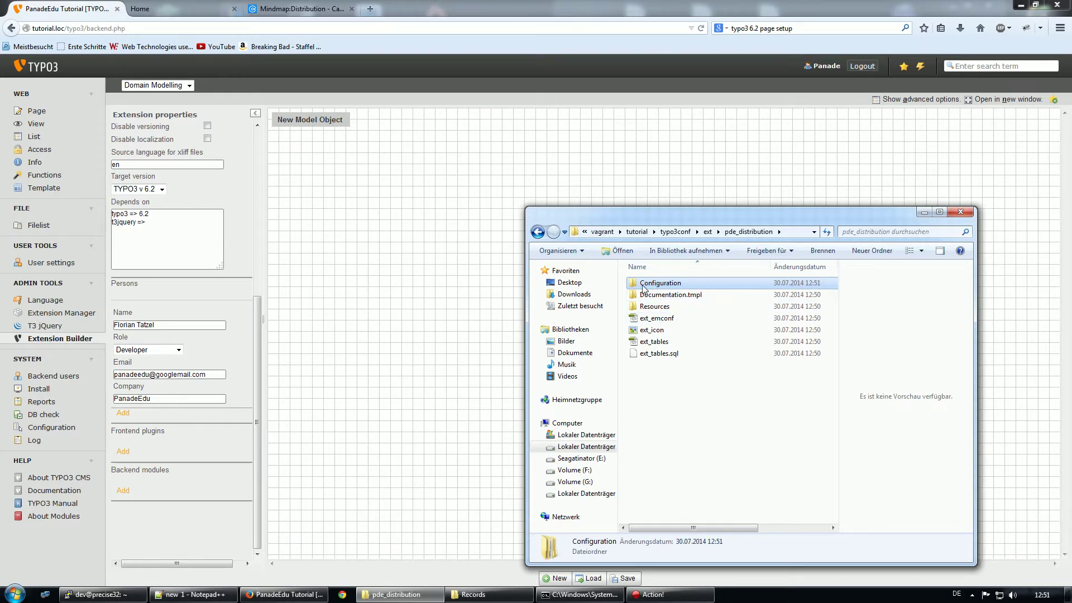
pyautogui.rightClick(666, 323)
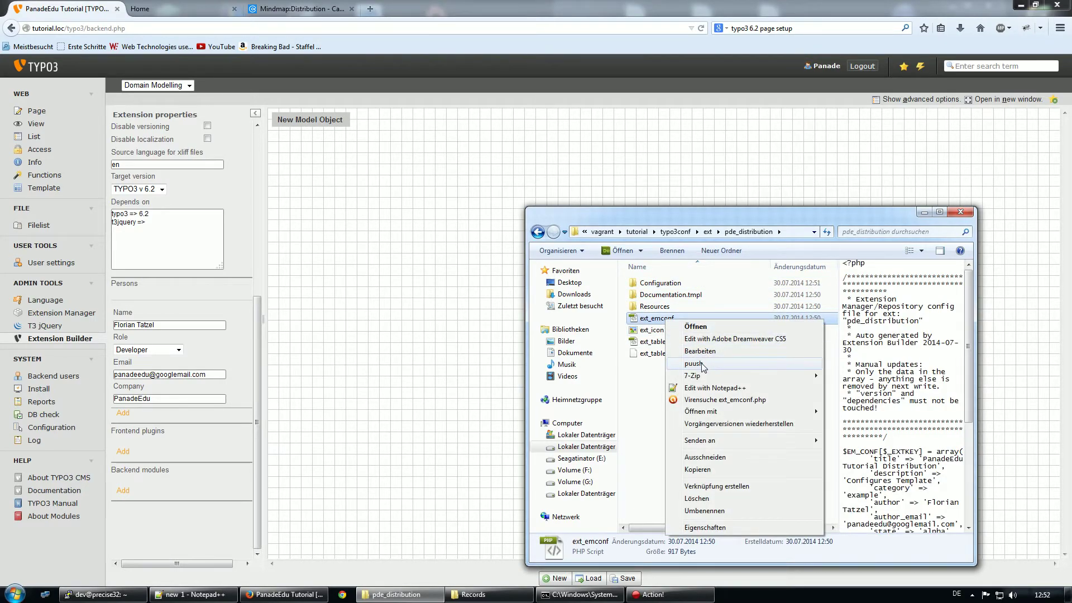
# Open ext_emconf.php in Notepad++ and review its typo3 6.2 and t3jquery dependencies
pyautogui.click(705, 387)
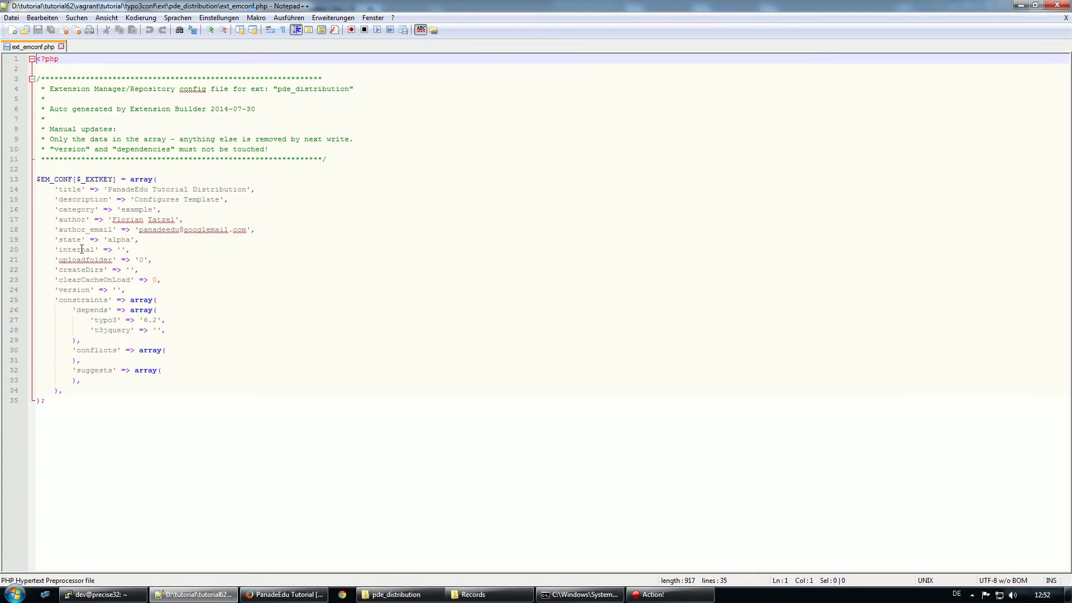
pyautogui.moveTo(94, 330); pyautogui.dragTo(171, 331)
pyautogui.click(177, 319)
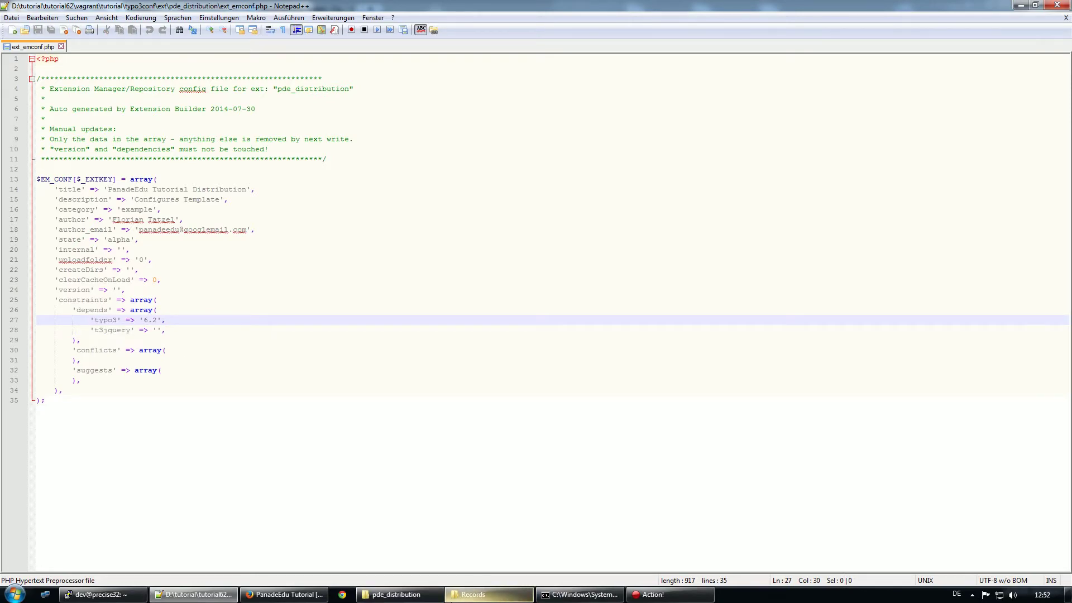
pyautogui.click(396, 594)
pyautogui.rightClick(662, 343)
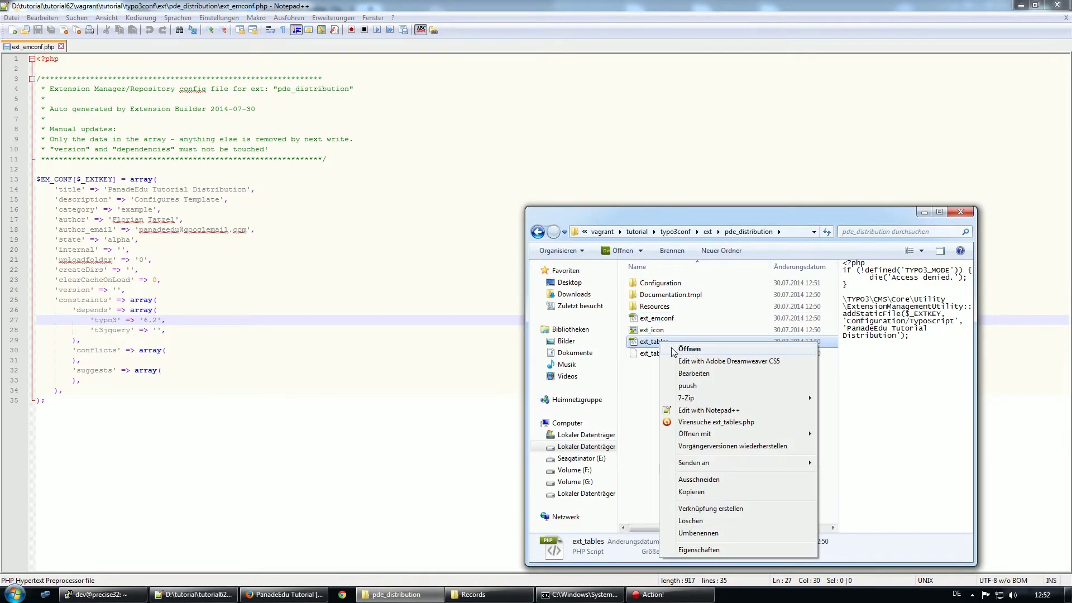
# Open ext_tables.php in Notepad++, inspect its addStaticFile line for Configuration/TypoScript, then minimize the editor
pyautogui.click(705, 410)
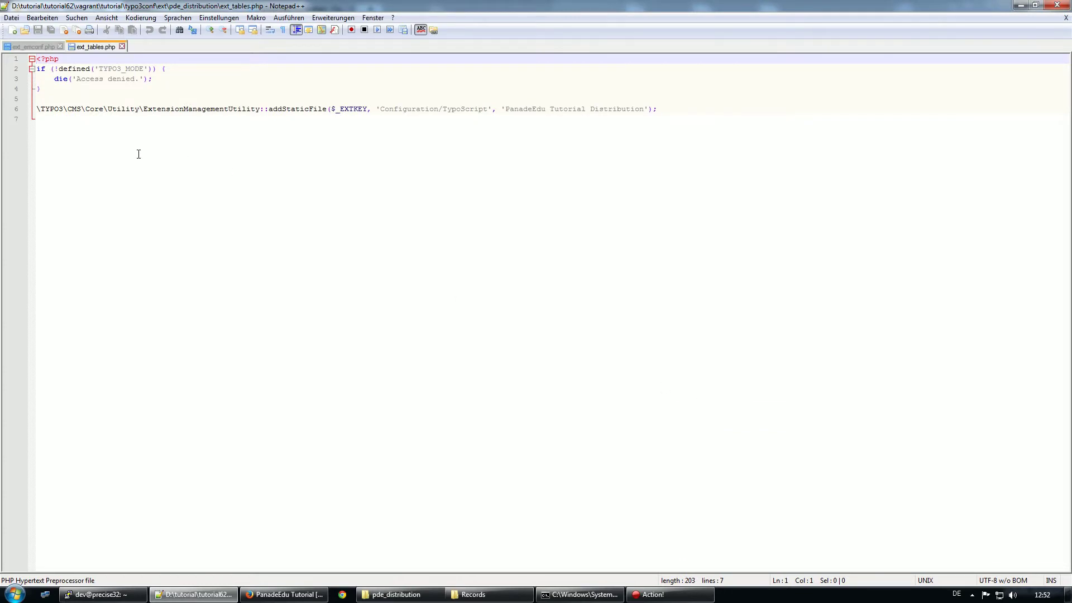
pyautogui.tripleClick(38, 112)
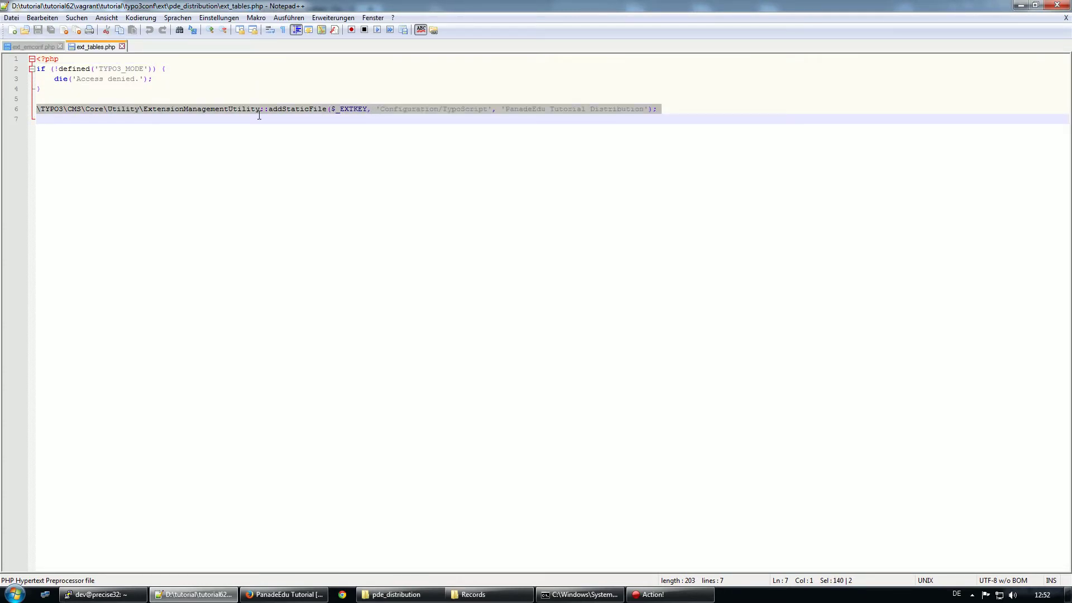
pyautogui.click(420, 109)
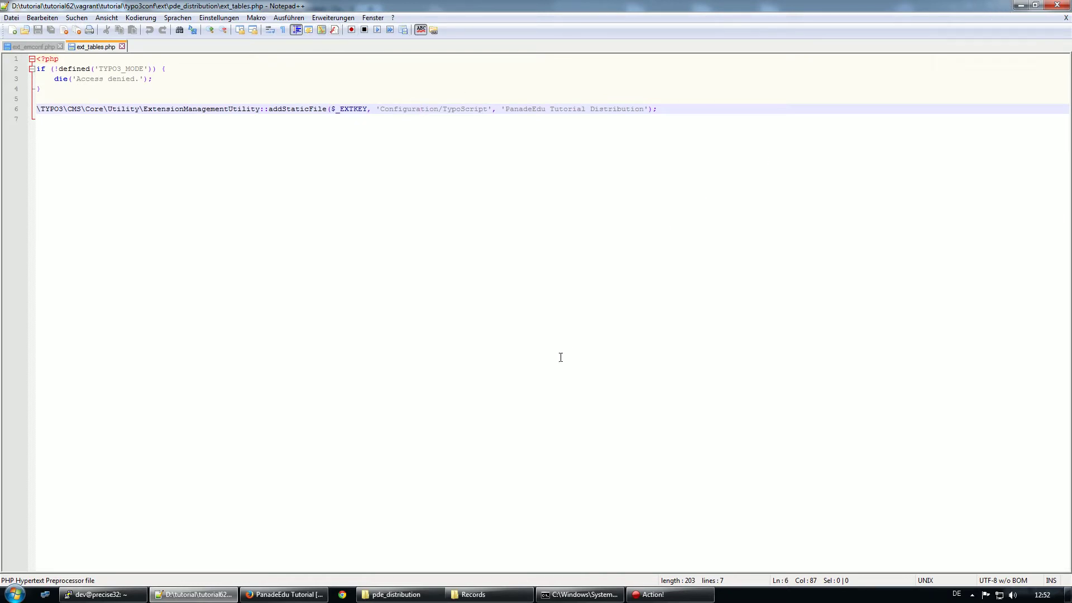
pyautogui.click(1021, 5)
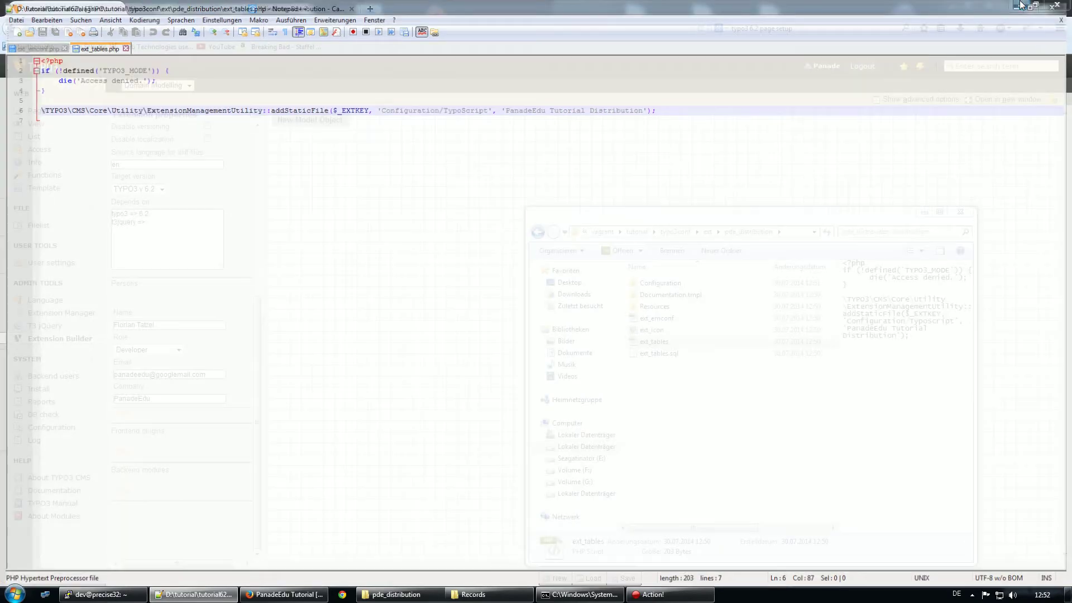
# Browse the Resources Public and Private folders, then open Configuration, which holds only TCA
pyautogui.doubleClick(655, 308)
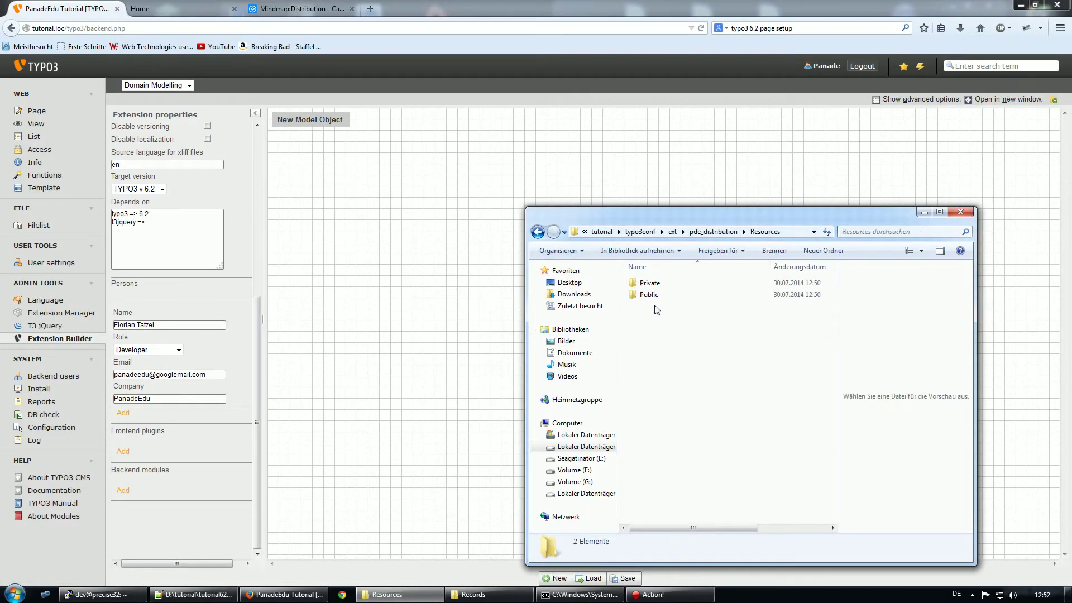
pyautogui.doubleClick(649, 295)
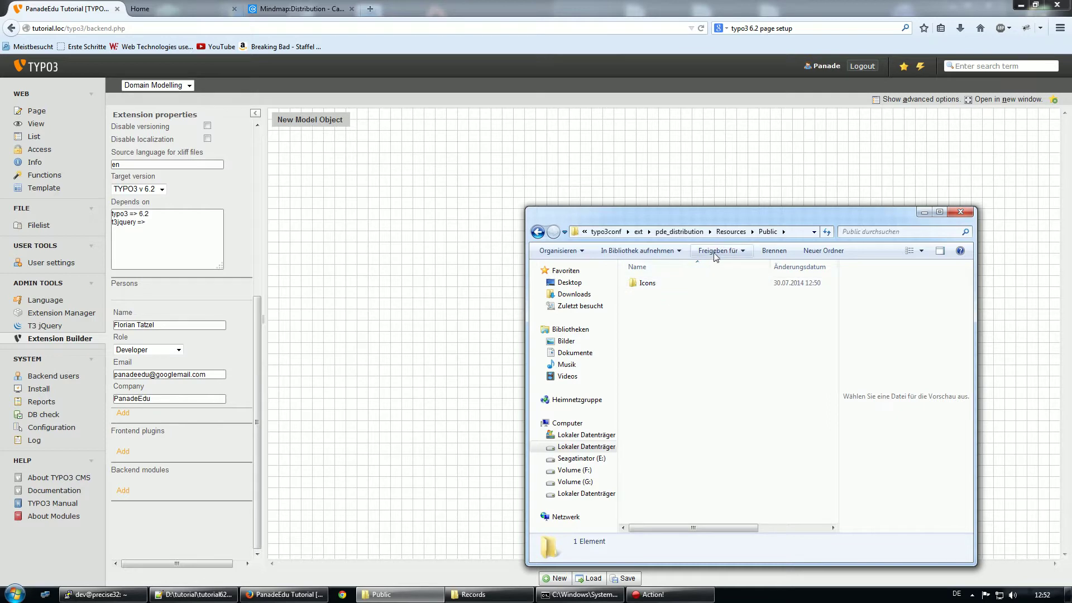
pyautogui.click(731, 231)
pyautogui.doubleClick(654, 284)
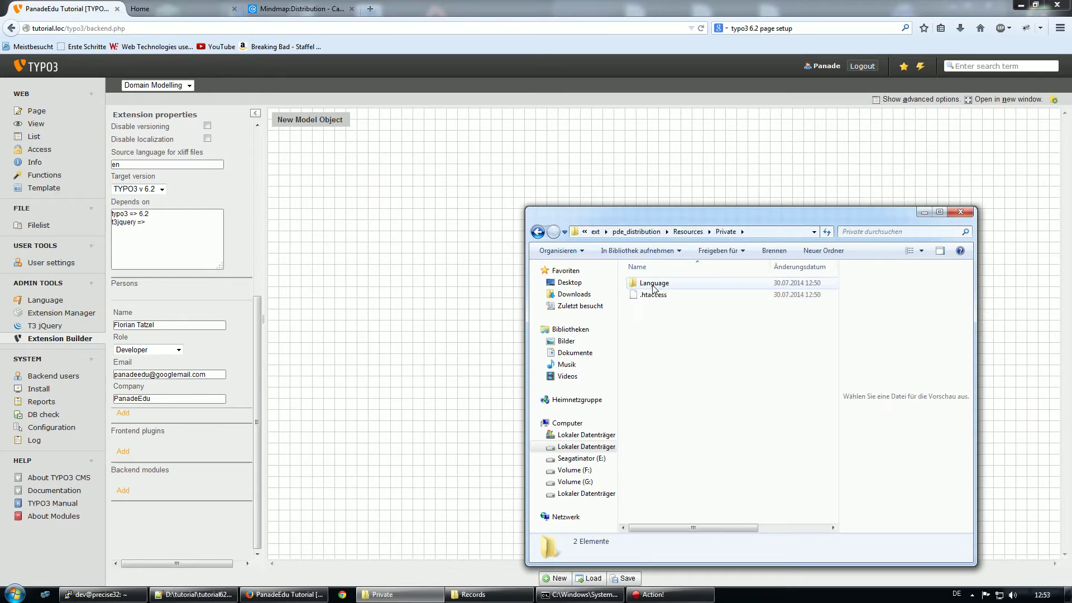
pyautogui.click(687, 232)
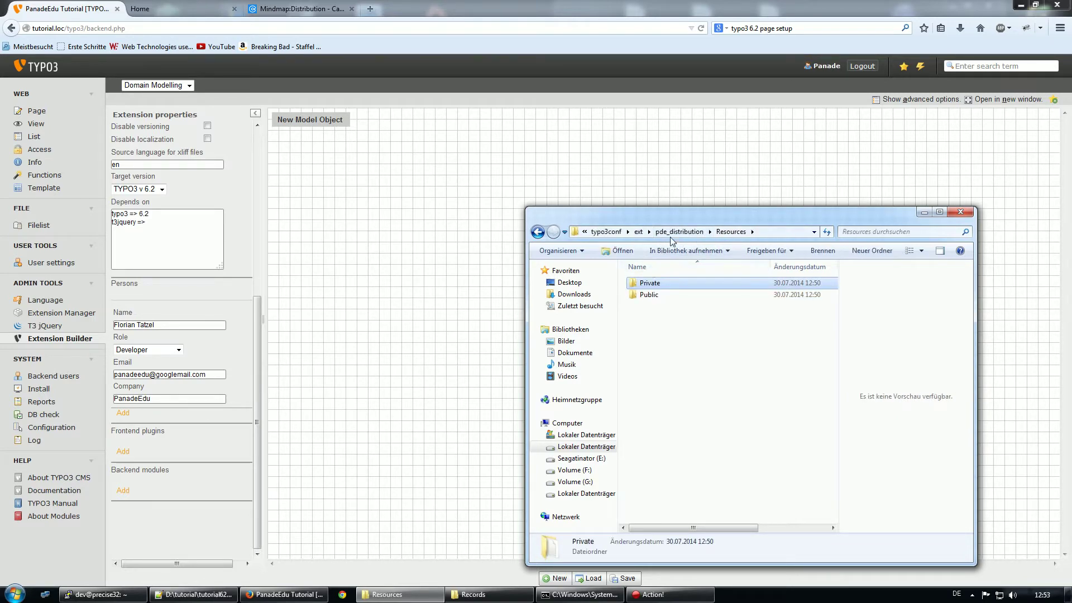
pyautogui.click(673, 232)
pyautogui.doubleClick(660, 282)
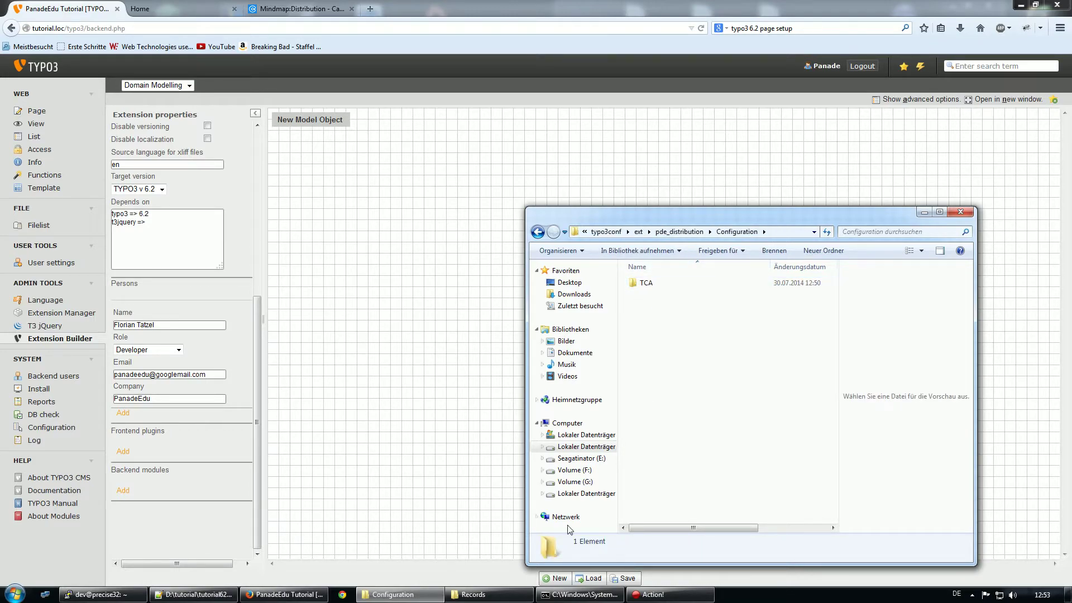
pyautogui.click(103, 595)
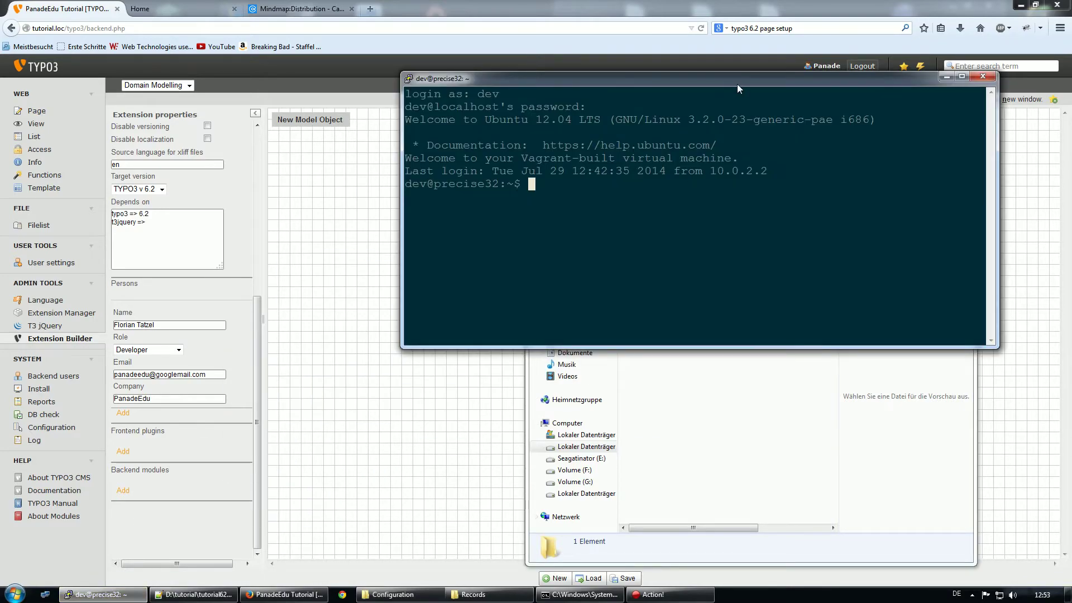
# Rearrange the windows and maximize the PuTTY terminal to fill the screen
pyautogui.moveTo(737, 84); pyautogui.dragTo(424, 73)
pyautogui.click(778, 215)
pyautogui.moveTo(779, 215); pyautogui.dragTo(850, 186)
pyautogui.click(517, 177)
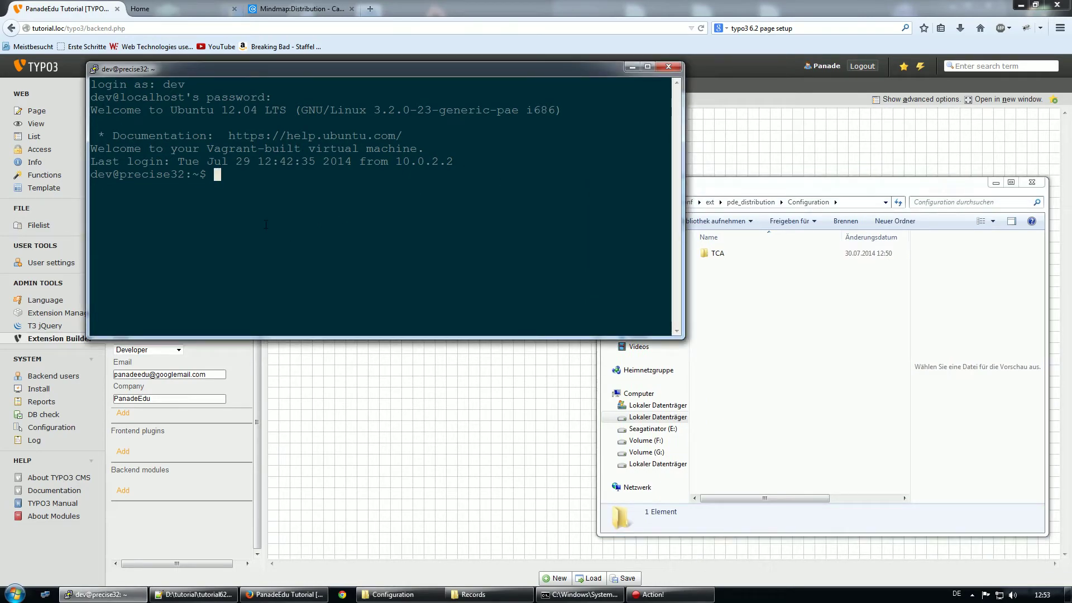
pyautogui.moveTo(362, 70); pyautogui.dragTo(424, 1)
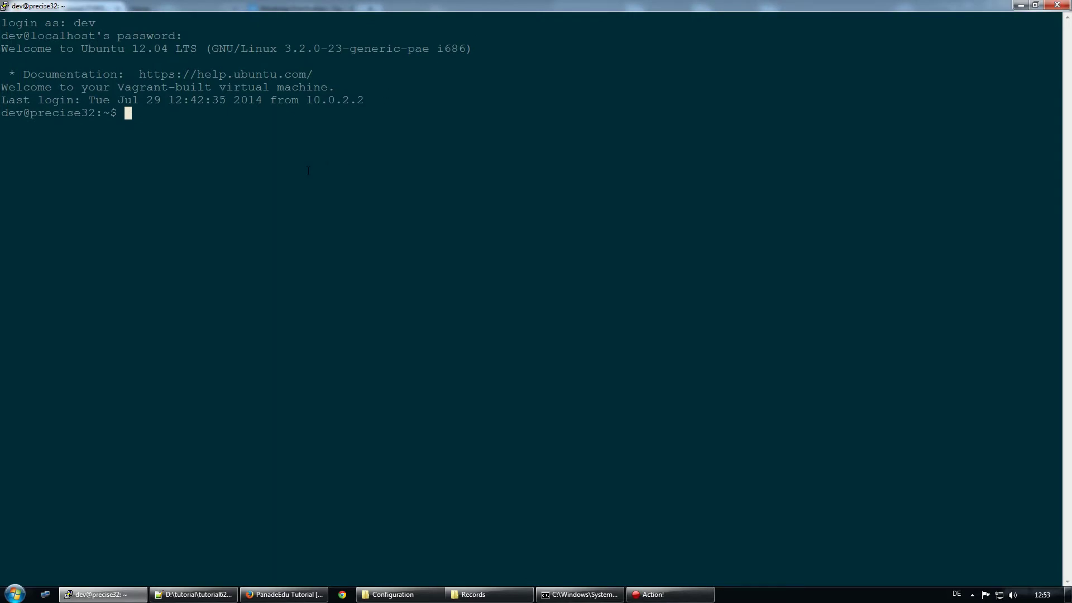
# Change into /var/www/tutorial, then typo3conf/ext, listing each directory
pyautogui.write('cd /var/www/tutorial/')
pyautogui.press('Return')
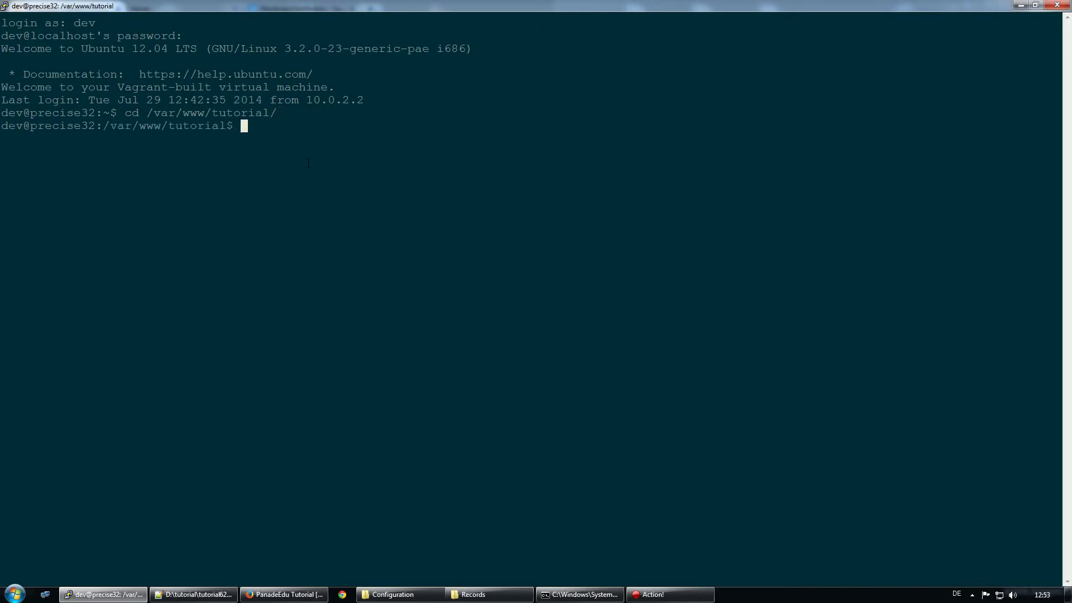
pyautogui.write('ls')
pyautogui.press('Return')
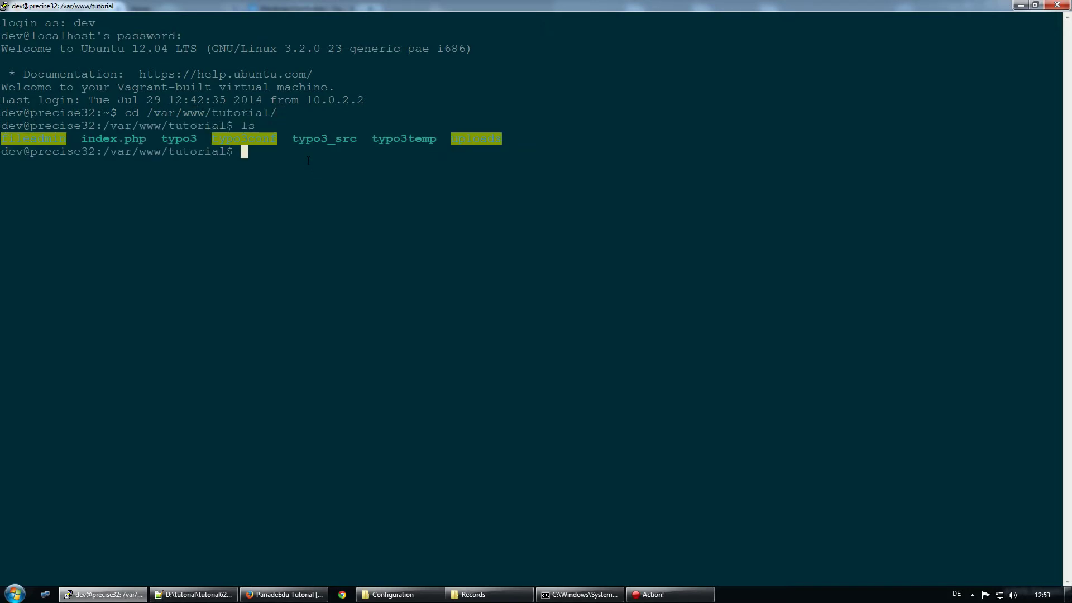
pyautogui.write('cd typo3c')
pyautogui.press('Tab')
pyautogui.write('ext')
pyautogui.press('Return')
pyautogui.write('ls')
pyautogui.press('Return')
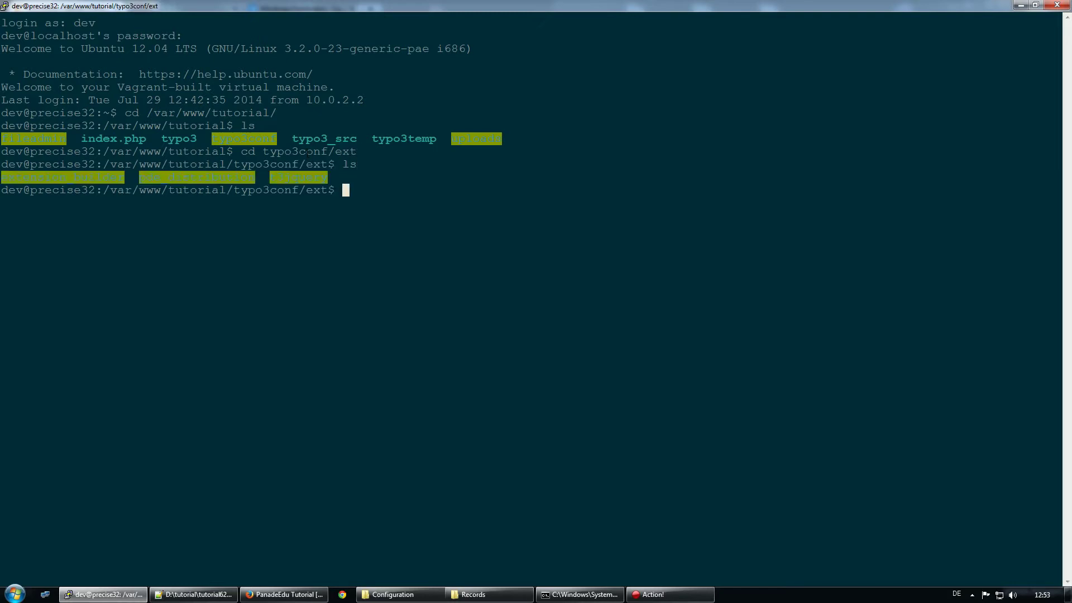
# Enter pde_distribution and its Configuration directory, listing both; Configuration holds only TCA
pyautogui.write('cd pd')
pyautogui.press('Tab')
pyautogui.press('Return')
pyautogui.write('ls')
pyautogui.press('Return')
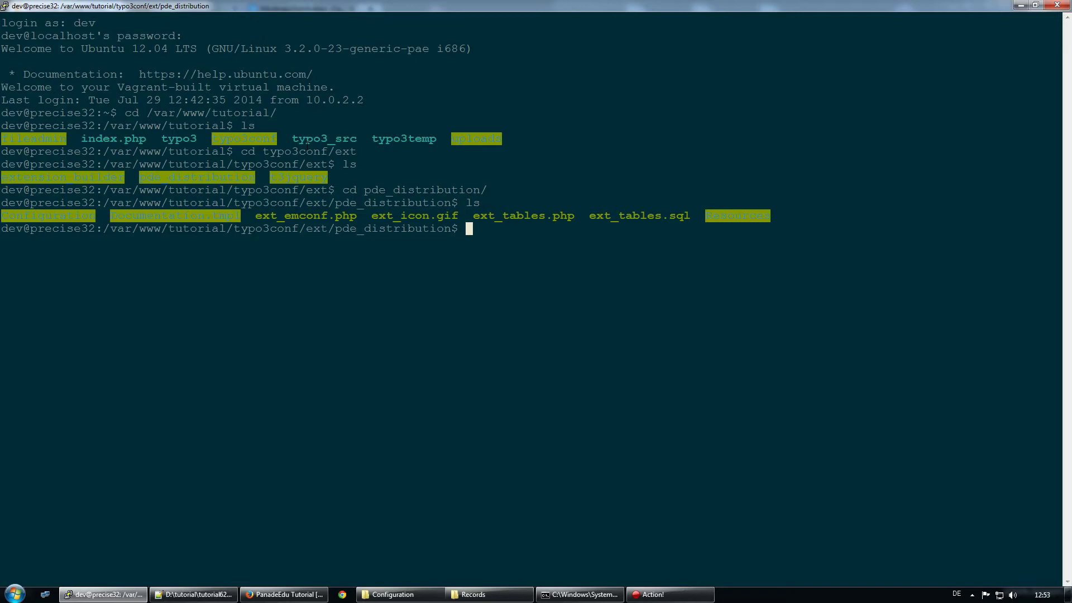
pyautogui.write('cd Co')
pyautogui.press('Tab')
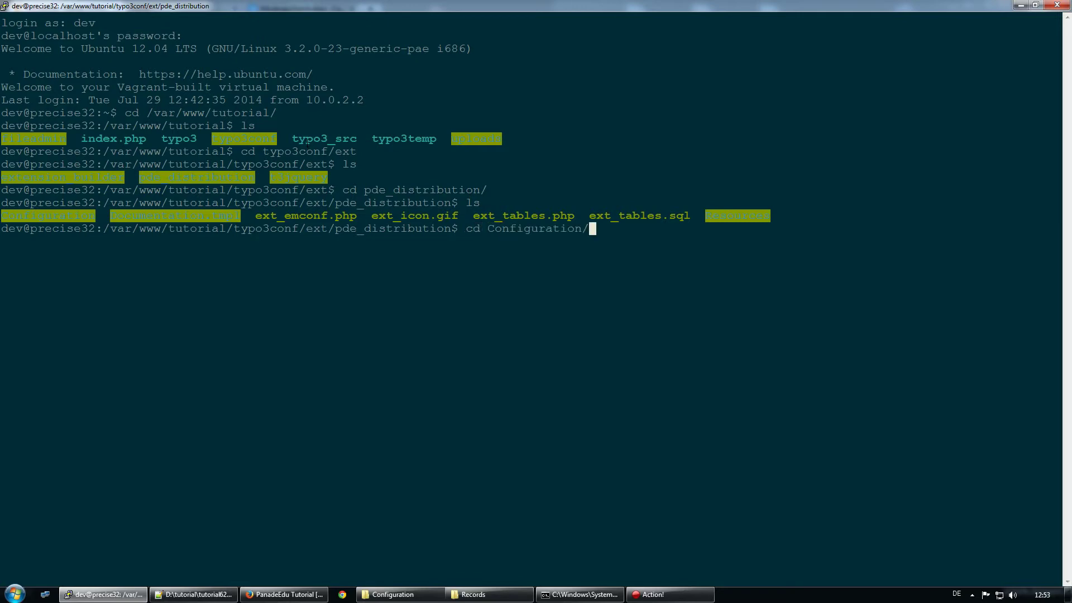
pyautogui.press('Return')
pyautogui.write('ls')
pyautogui.press('Return')
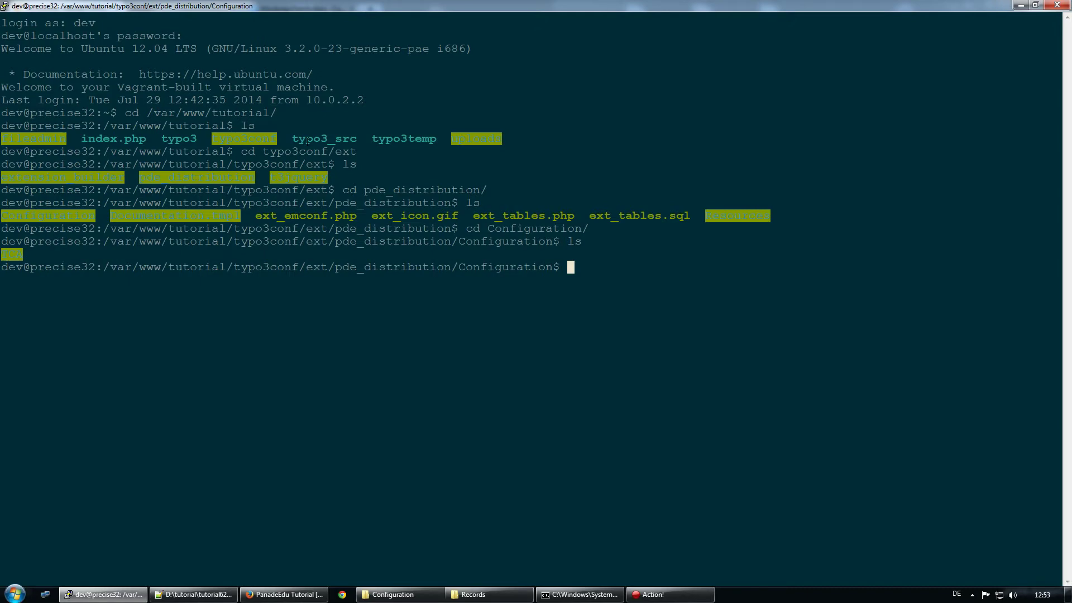
# Type the command mkdir TypoScript at the prompt
pyautogui.write('mkdir')
pyautogui.press('BackSpace')
pyautogui.write('TypoScript')
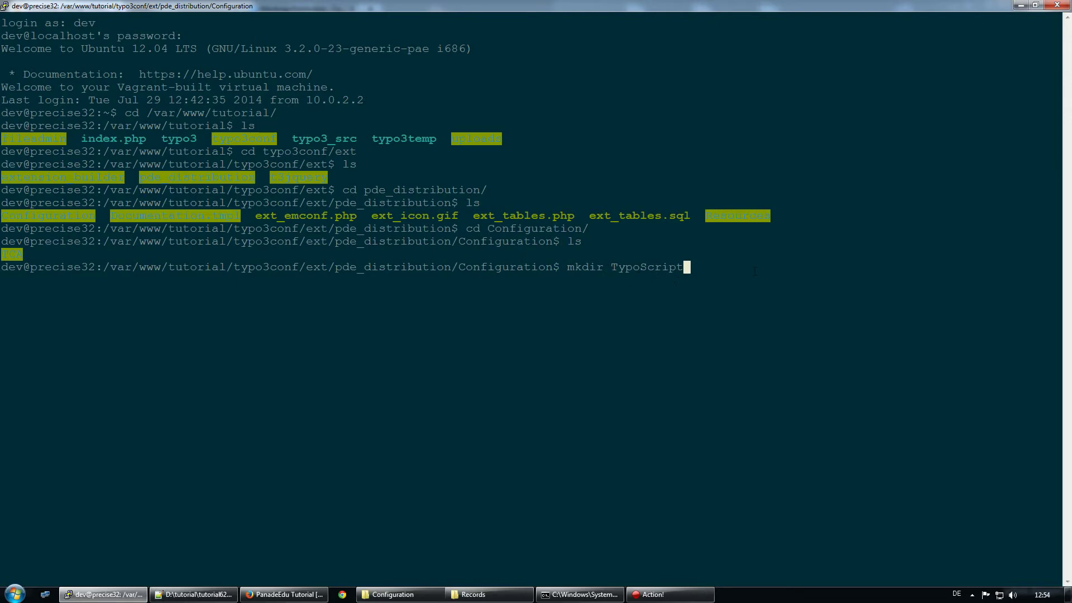
# Run mkdir TypoScript, cross-check the path in ext_tables.php, then cd TypoScript/ and list it empty
pyautogui.press('Return')
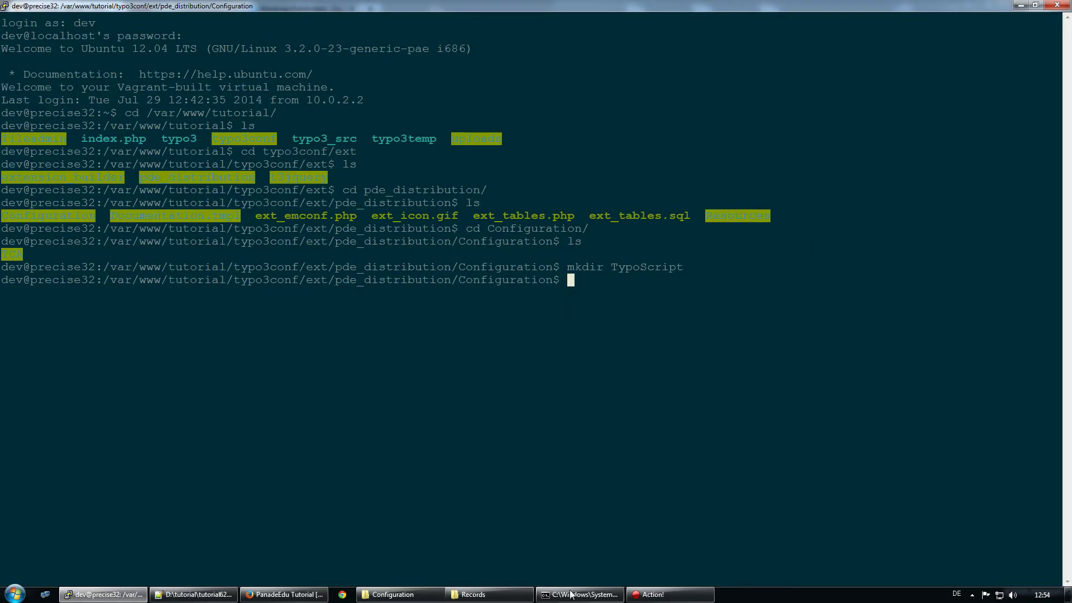
pyautogui.click(194, 594)
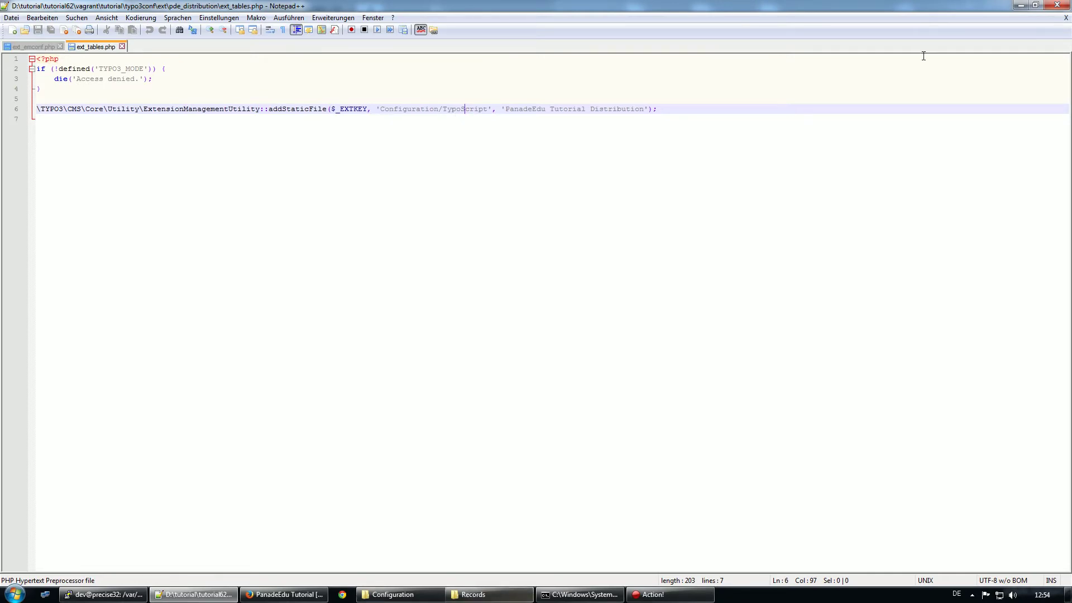
pyautogui.hotkey('alt', 'Tab')
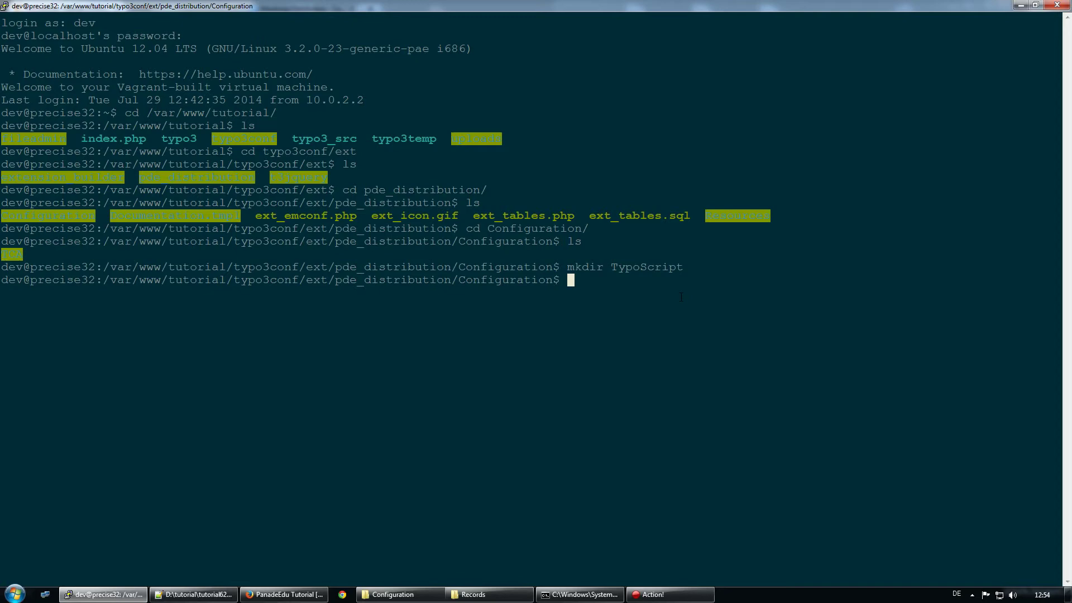
pyautogui.write('cd TypoScript/')
pyautogui.press('Return')
pyautogui.write('ls')
pyautogui.press('Return')
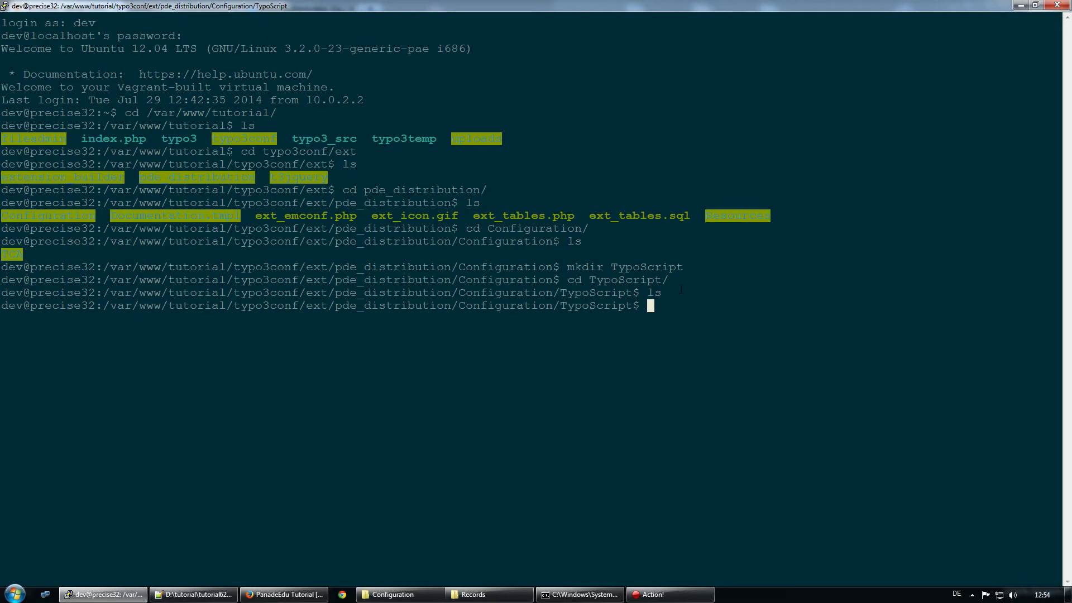
# Create empty setup.txt and constants.txt files with touch and list them
pyautogui.write('touch')
pyautogui.write('setup.p')
pyautogui.press('BackSpace')
pyautogui.write('txt')
pyautogui.press('Return')
pyautogui.write('touch co')
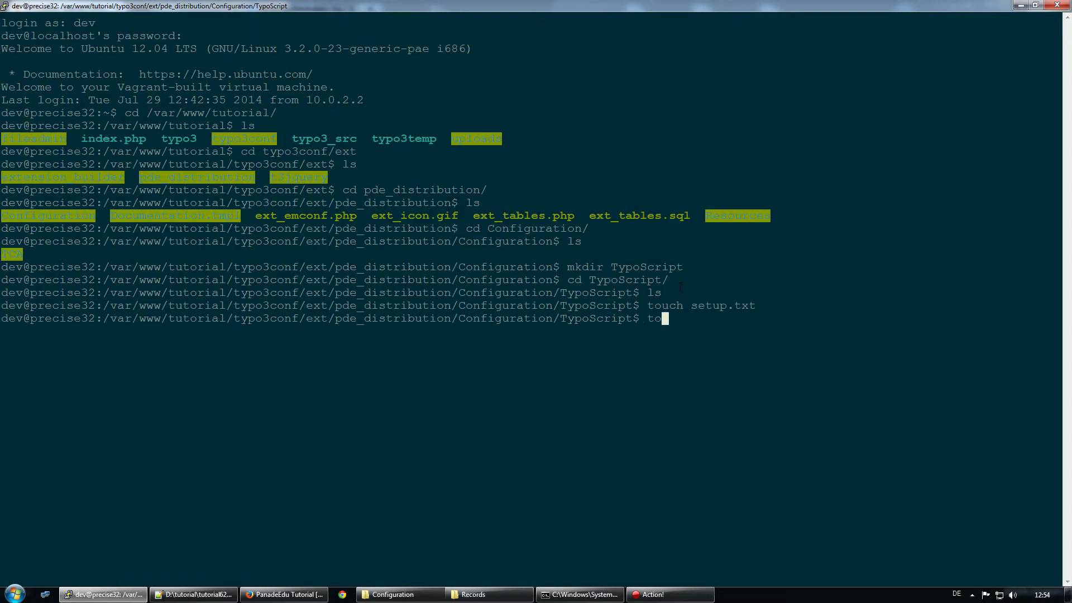
pyautogui.write('nstants.txt')
pyautogui.press('Return')
pyautogui.write('ls')
pyautogui.press('Return')
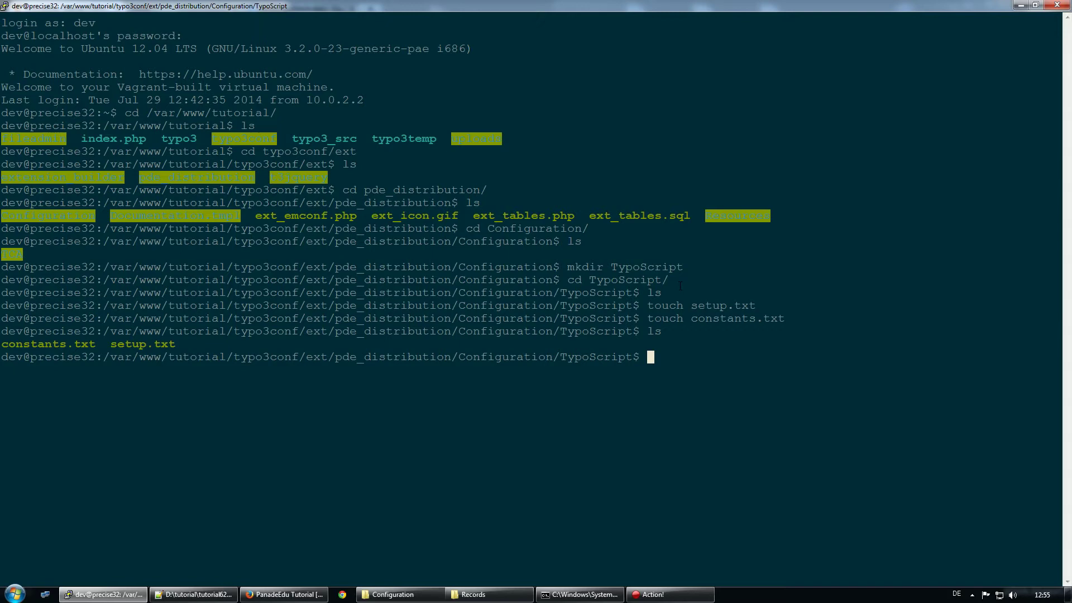
# Create the Setup and Constant directories and list the TypoScript directory
pyautogui.write('mkdir Setup')
pyautogui.press('Return')
pyautogui.write('mkdir Co')
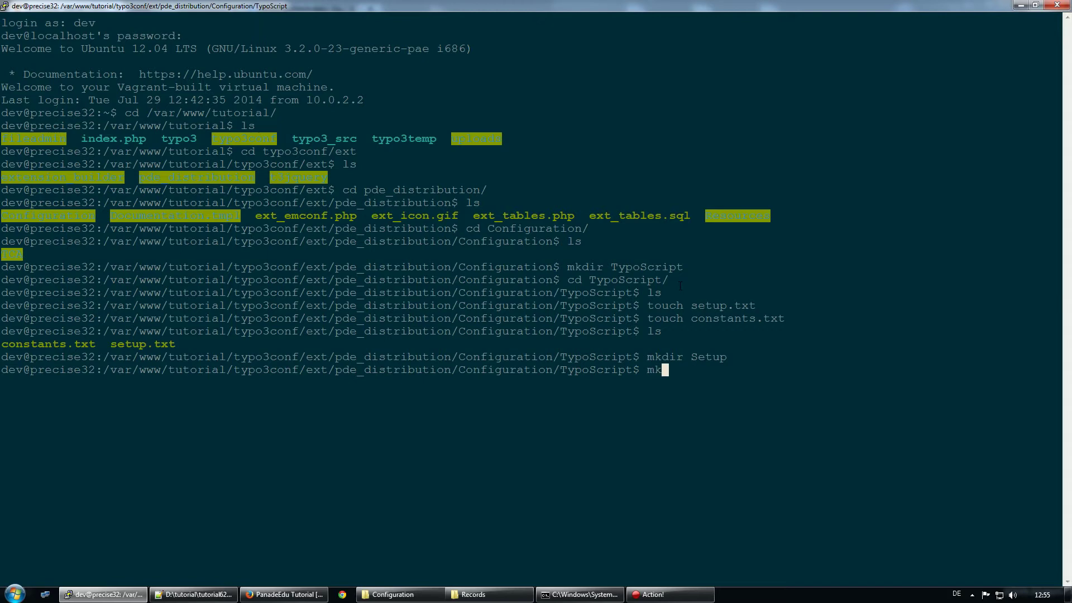
pyautogui.write('nstant')
pyautogui.press('Return')
pyautogui.write('ls')
pyautogui.press('Return')
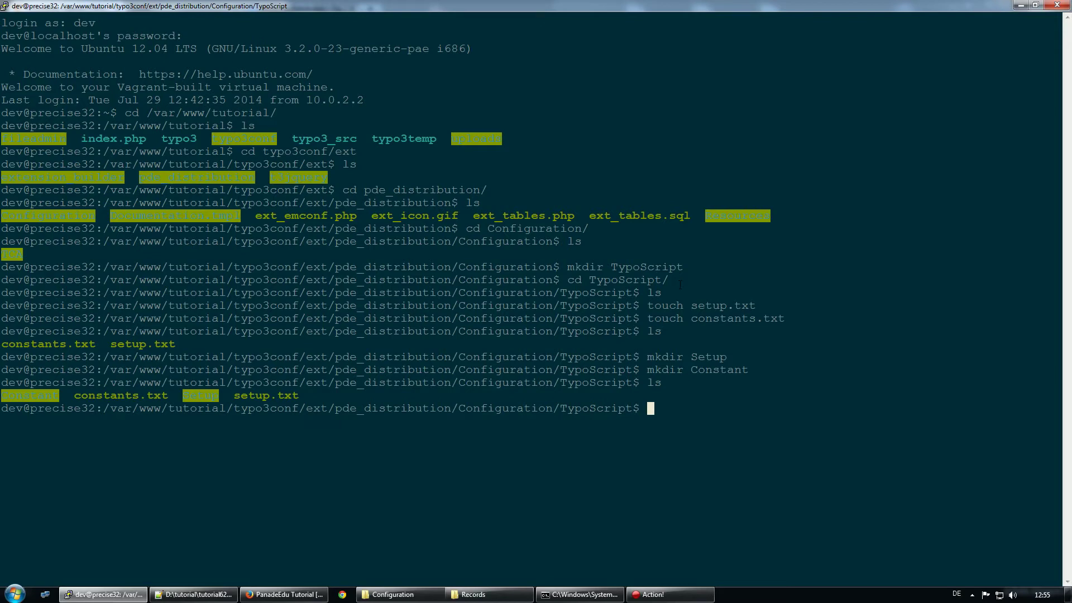
# Enter the Setup directory and create an empty page.ts file there
pyautogui.write('cd Set')
pyautogui.press('Tab')
pyautogui.press('Return')
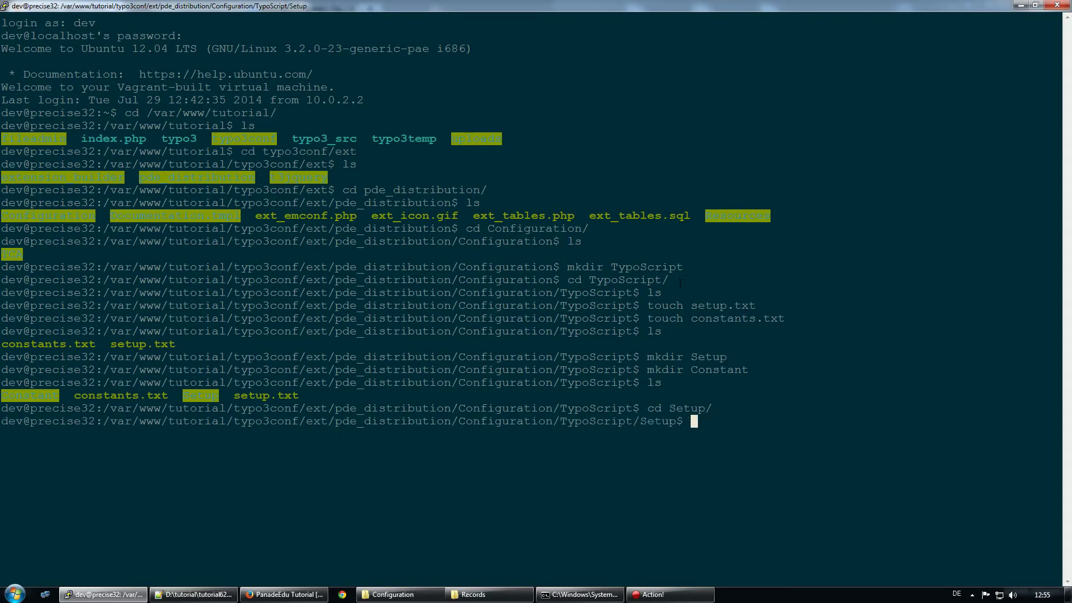
pyautogui.write('ls')
pyautogui.press('Return')
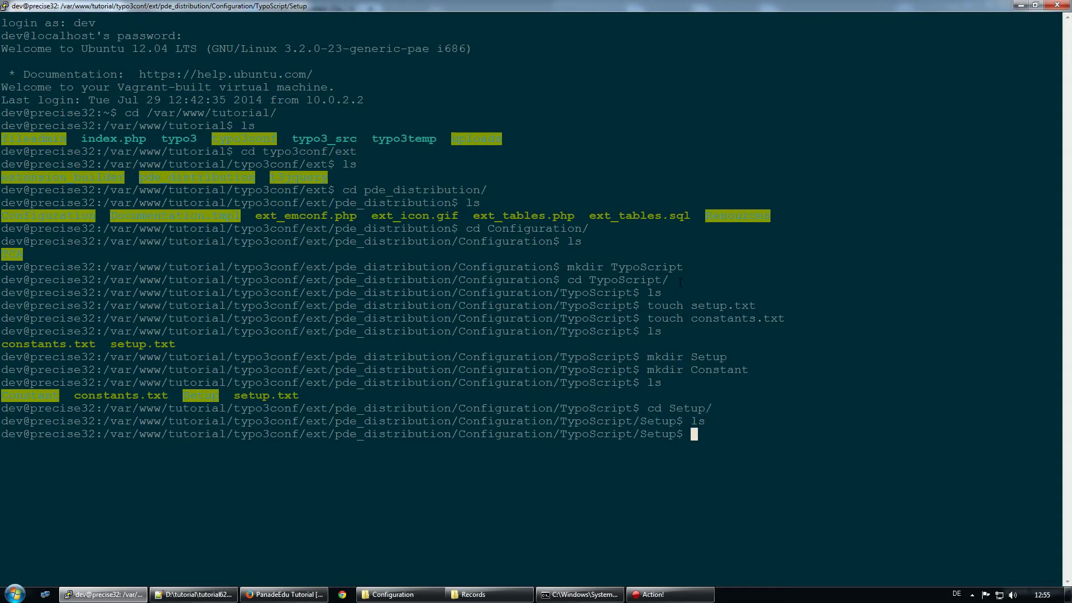
pyautogui.write('touch page.ts')
pyautogui.press('Return')
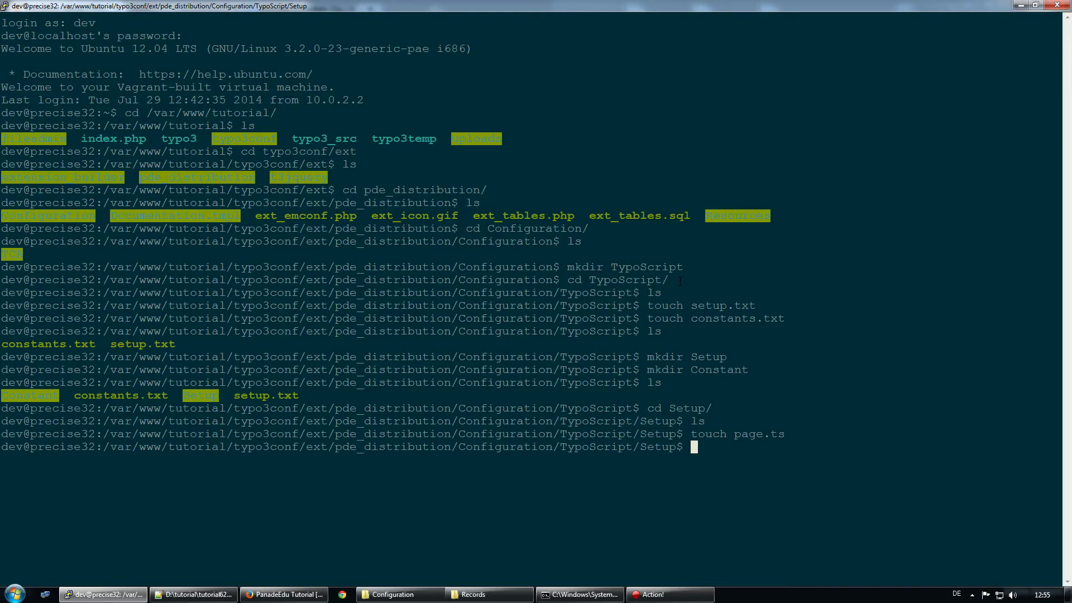
pyautogui.write('ls')
pyautogui.press('Return')
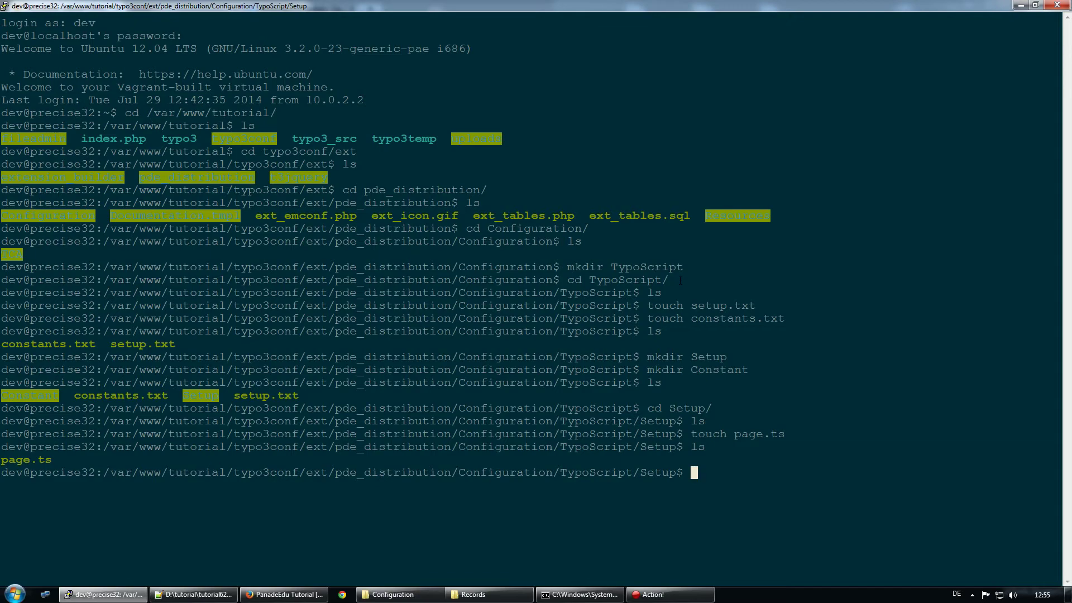
# Climb three levels back up to pde_distribution and list its top-level files
pyautogui.write('cd')
pyautogui.write('..')
pyautogui.press('Return')
pyautogui.write('cd ..')
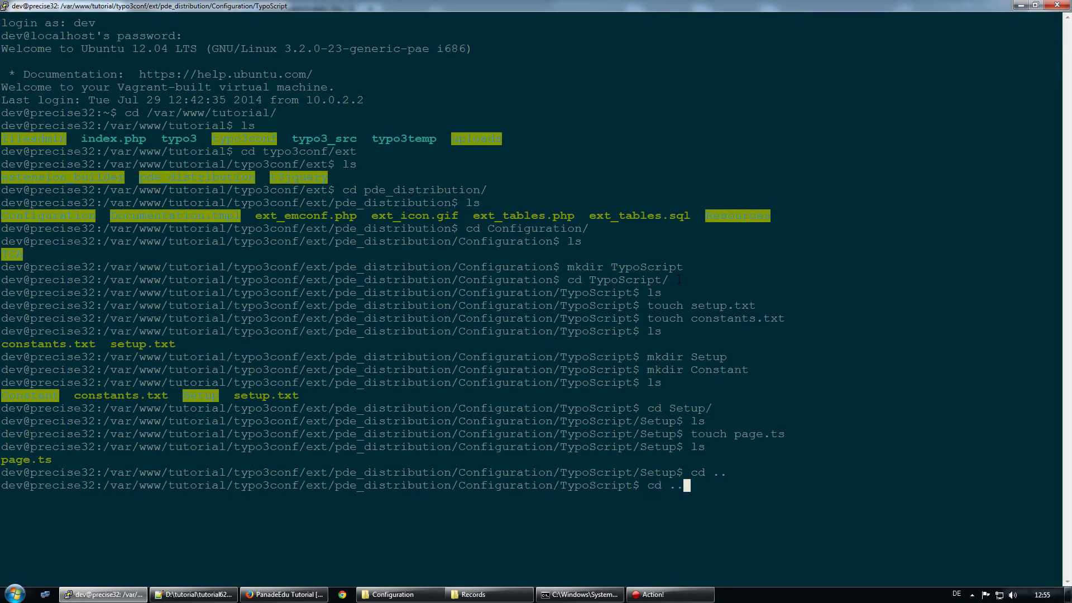
pyautogui.press('Return')
pyautogui.write('cd ..')
pyautogui.press('Return')
pyautogui.write('ls')
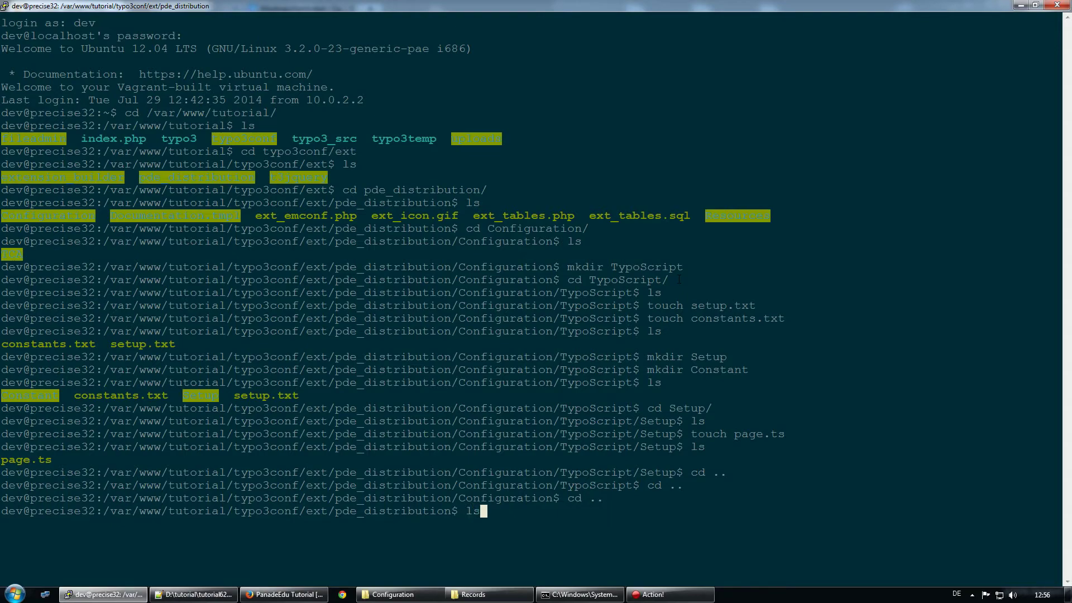
pyautogui.press('Return')
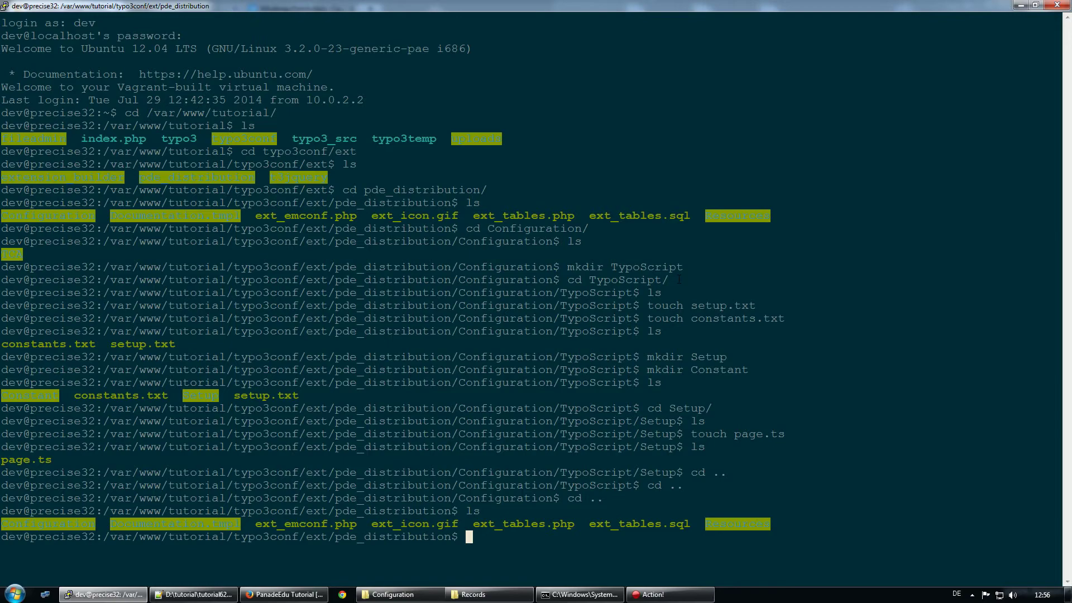
# Enter Resources and list its Private and Public subfolders
pyautogui.write('cd Resourc')
pyautogui.press('Tab')
pyautogui.press('Return')
pyautogui.write('ls')
pyautogui.press('Return')
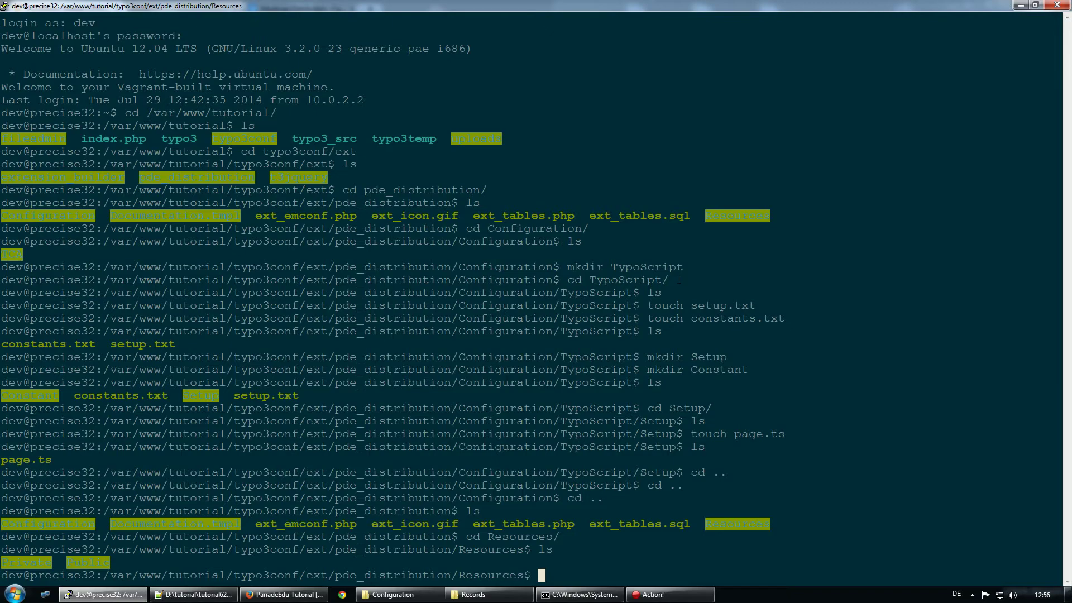
# Change into the Private folder using Tab completion
pyautogui.write('cd Pir')
pyautogui.press('BackSpace')
pyautogui.press('BackSpace')
pyautogui.write('r')
pyautogui.press('Tab')
pyautogui.press('Return')
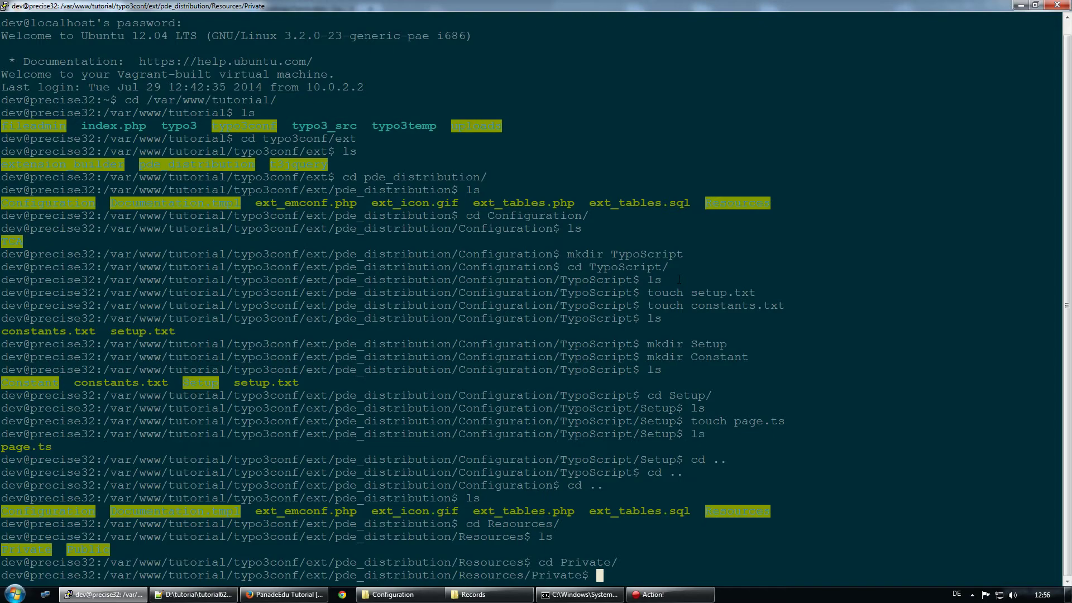
# Create the Layouts, Partials and Template folders with mkdir
pyautogui.write('mkdir Layouts')
pyautogui.press('Return')
pyautogui.write('mkdir Parthia')
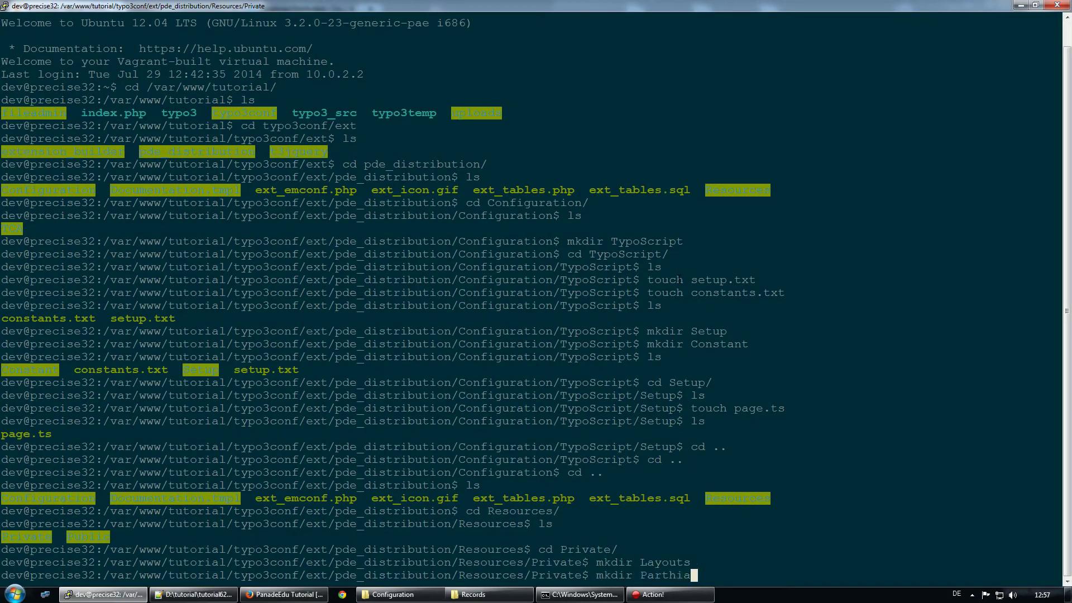
pyautogui.press('BackSpace')
pyautogui.press('BackSpace')
pyautogui.press('BackSpace')
pyautogui.write('s')
pyautogui.press('BackSpace')
pyautogui.press('BackSpace')
pyautogui.write('ials')
pyautogui.press('Return')
pyautogui.write('mkdir ')
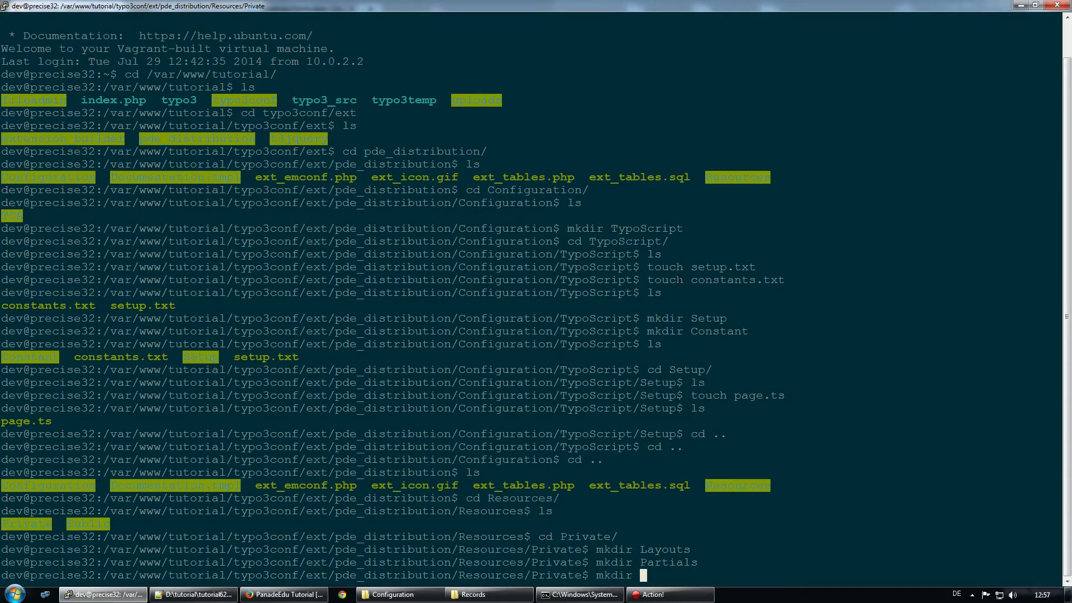
pyautogui.write('Templatz')
pyautogui.press('BackSpace')
pyautogui.write('e')
pyautogui.press('Return')
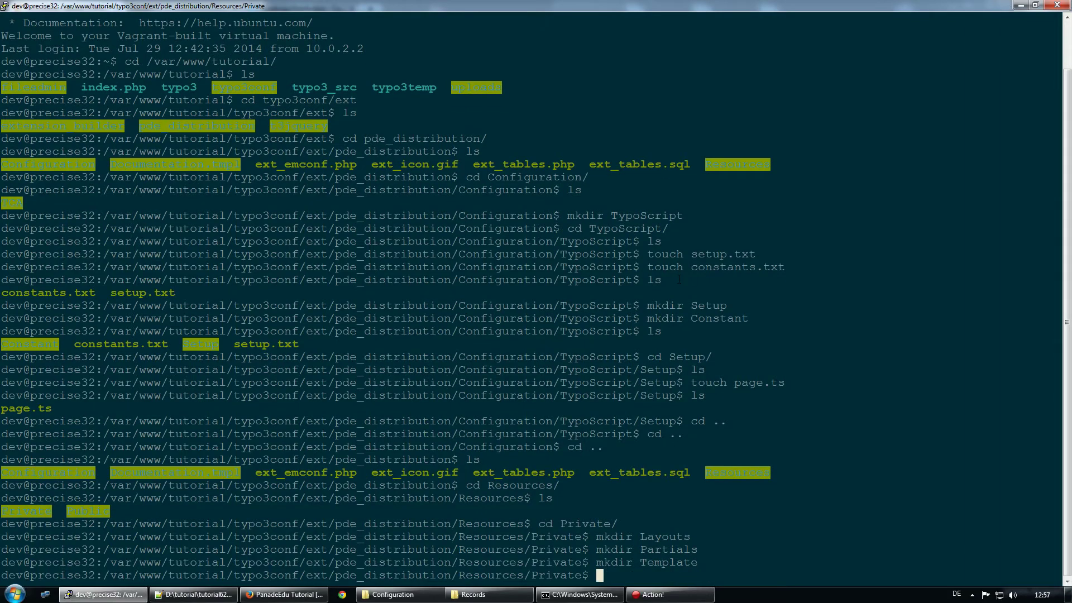
# Enter Layouts and create an empty Default.html with touch
pyautogui.write('cd La')
pyautogui.press('Tab')
pyautogui.press('Return')
pyautogui.write('touch Default.html')
pyautogui.press('Return')
# Confirm Default.html in Layouts, then return to Private and list its subfolders
pyautogui.write('cd')
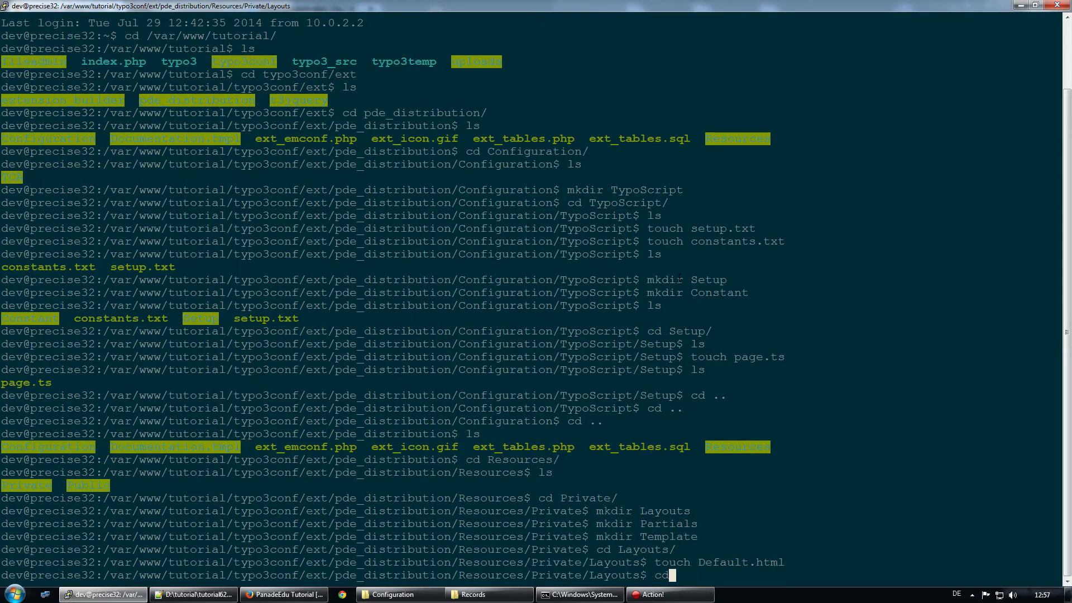
pyautogui.press('BackSpace')
pyautogui.press('BackSpace')
pyautogui.write('ls')
pyautogui.press('Return')
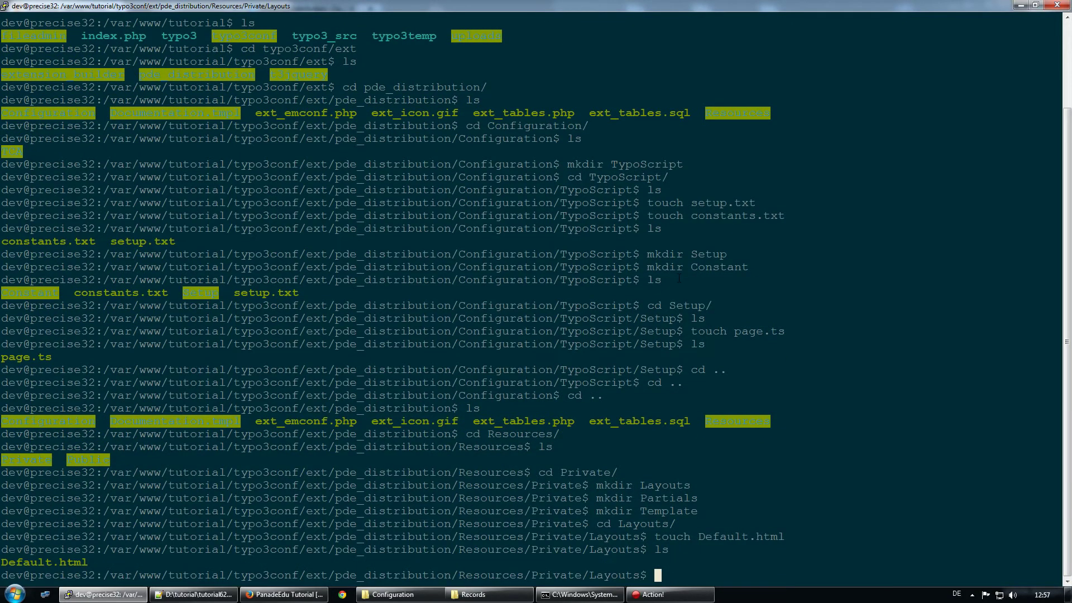
pyautogui.write('cd ..')
pyautogui.press('Return')
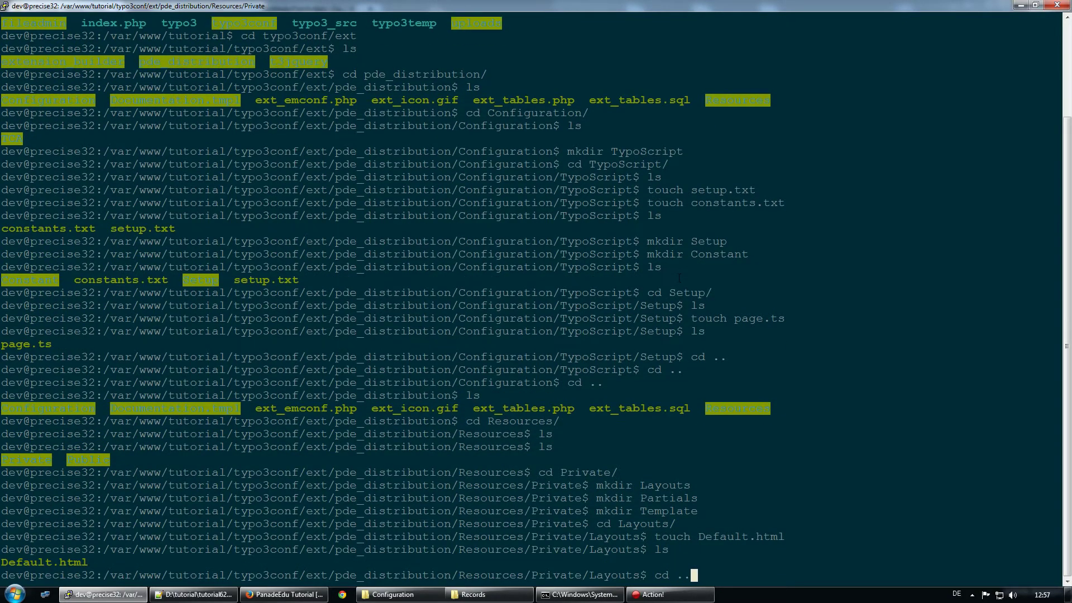
pyautogui.write('ls')
pyautogui.press('Return')
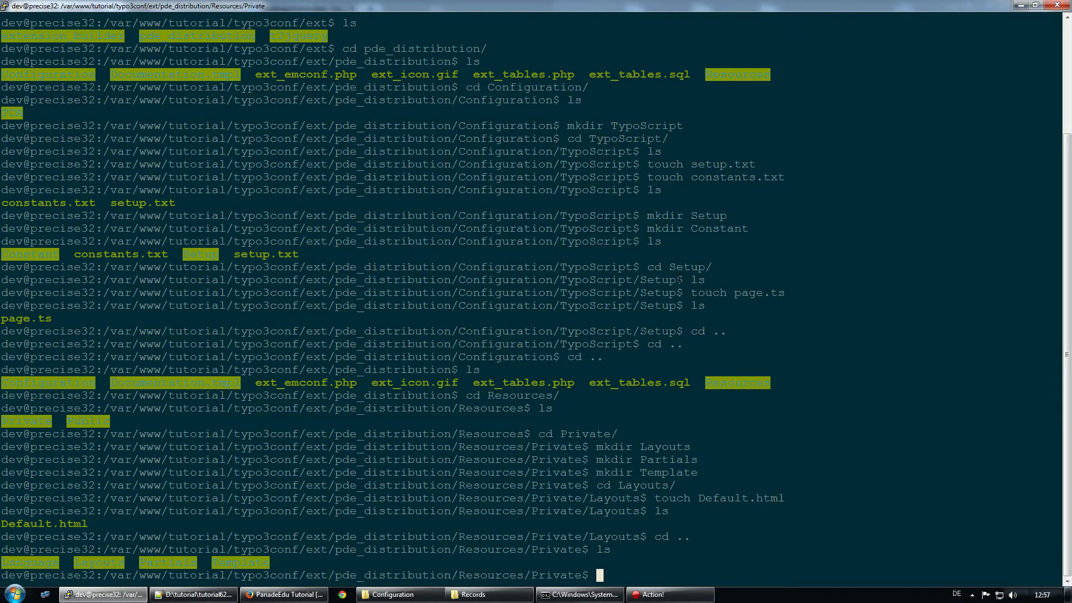
# Enter Template, create an empty index.html with touch, and confirm it exists
pyautogui.write('cd Tem')
pyautogui.press('Tab')
pyautogui.press('Return')
pyautogui.write('ls')
pyautogui.press('Return')
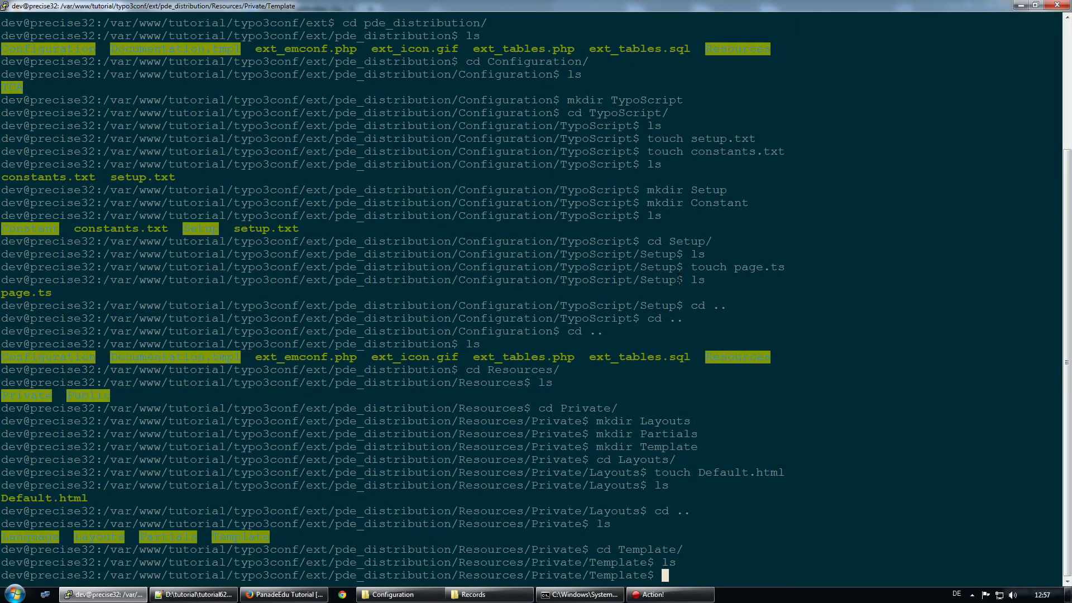
pyautogui.write('touch index.html')
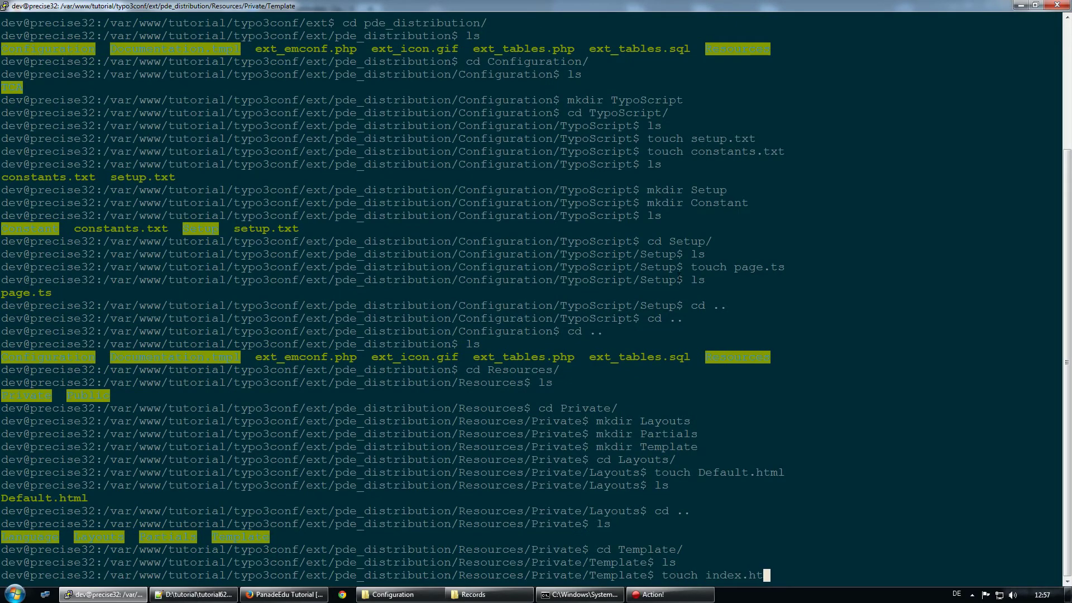
pyautogui.press('Return')
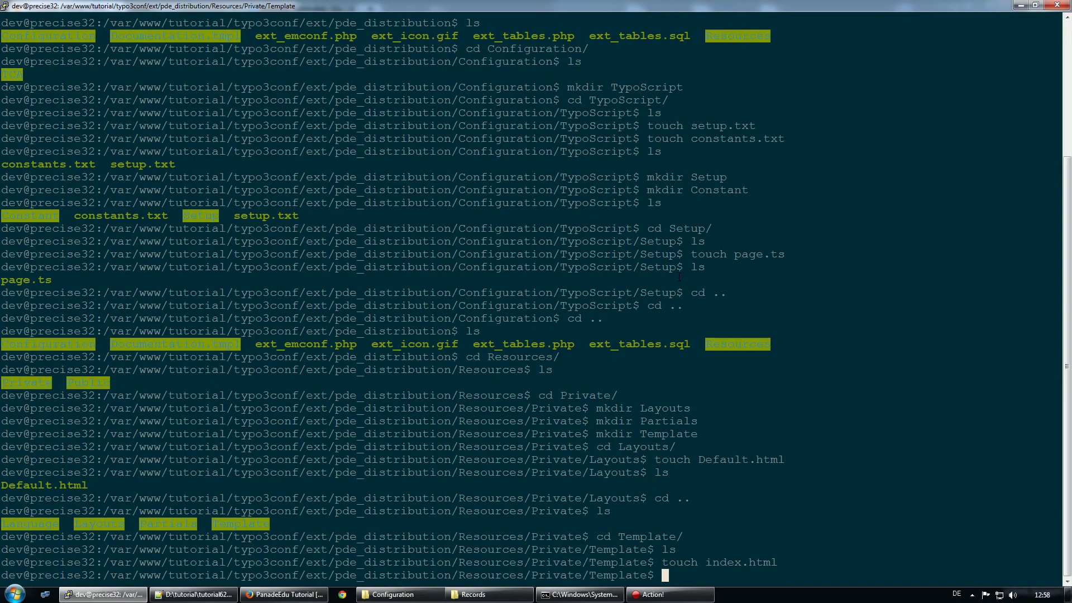
pyautogui.write('ls')
pyautogui.press('Return')
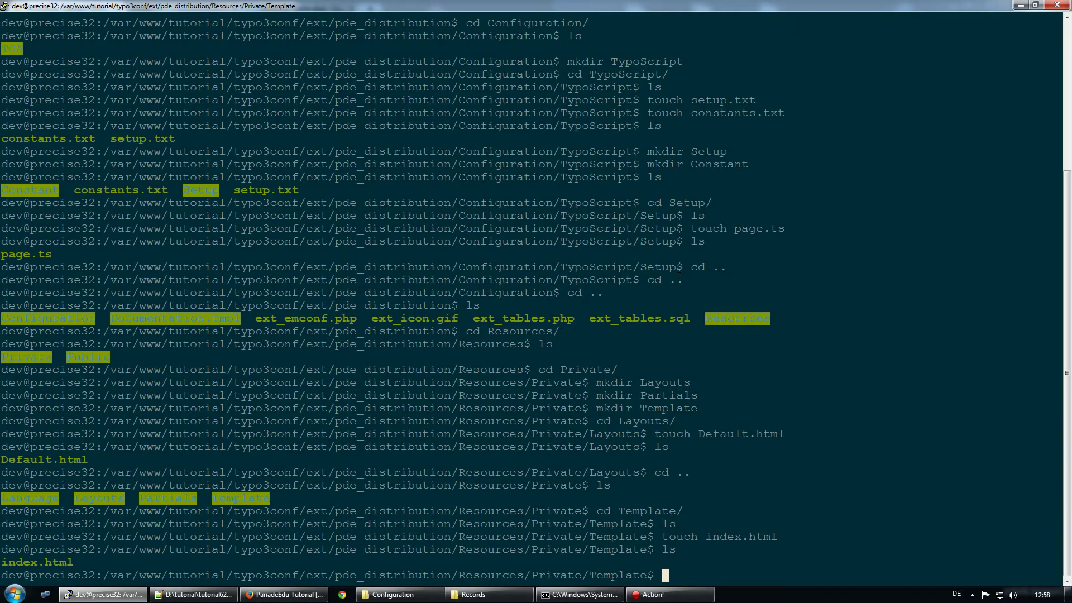
# Go up two levels to Resources and list its contents
pyautogui.write('cd ..')
pyautogui.press('Return')
pyautogui.write('cd ..')
pyautogui.press('Return')
pyautogui.write('ls')
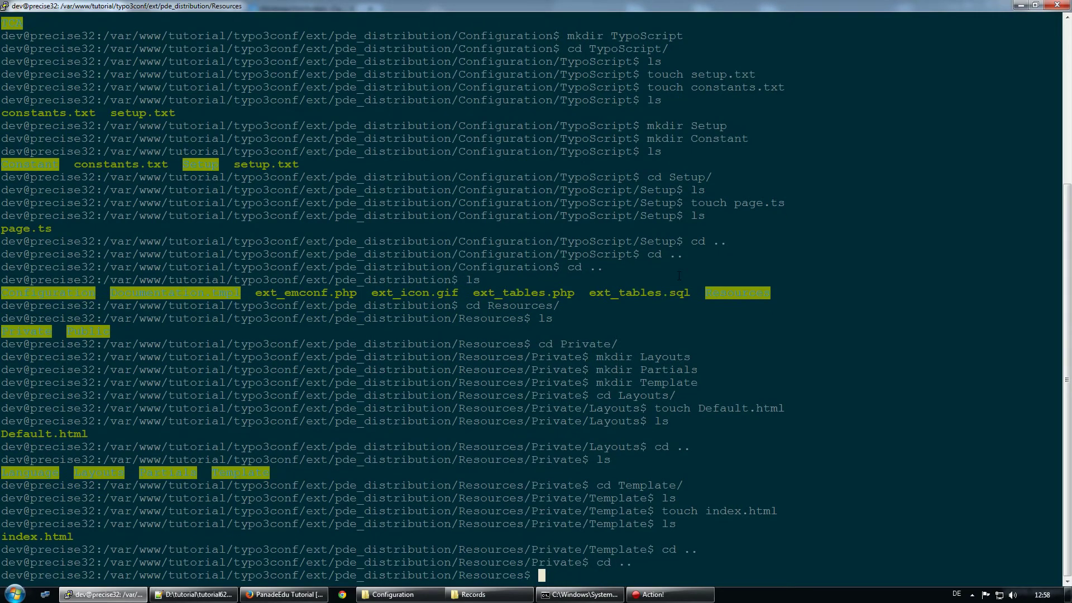
pyautogui.press('Return')
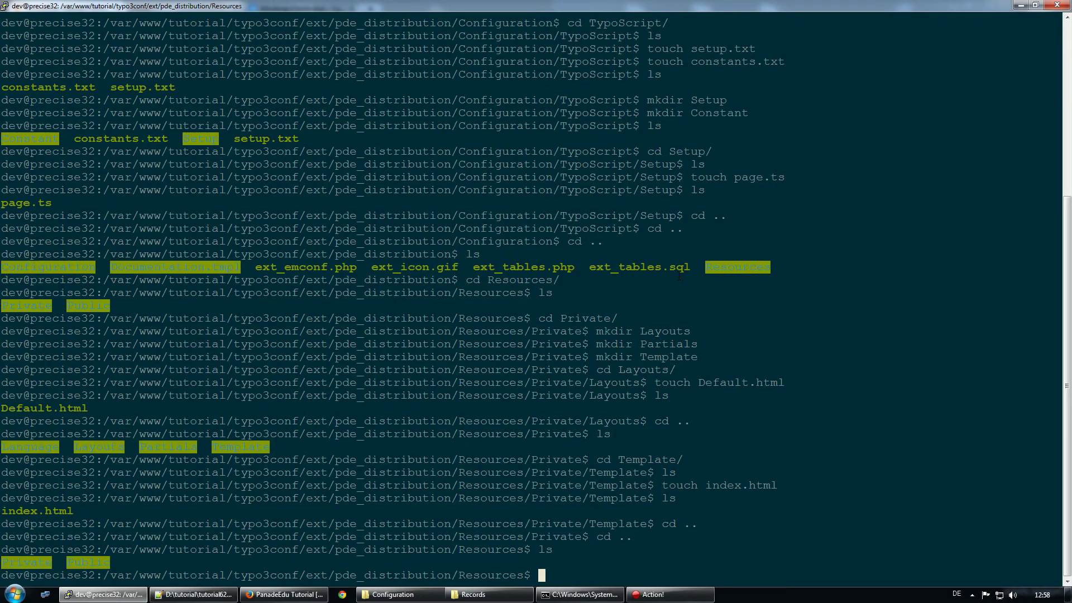
# Inside Resources/Public, create the Bootstrap folder and list the contents to confirm it exists
pyautogui.write('cd Public/')
pyautogui.press('Return')
pyautogui.write('ls')
pyautogui.press('Return')
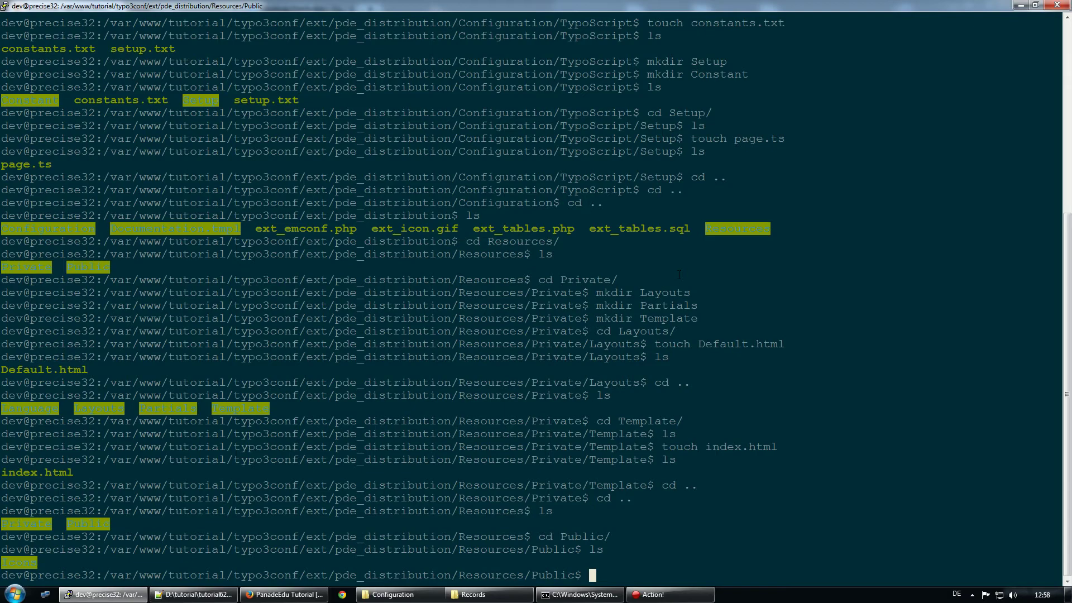
pyautogui.write('mkdir Bootstrap')
pyautogui.press('Return')
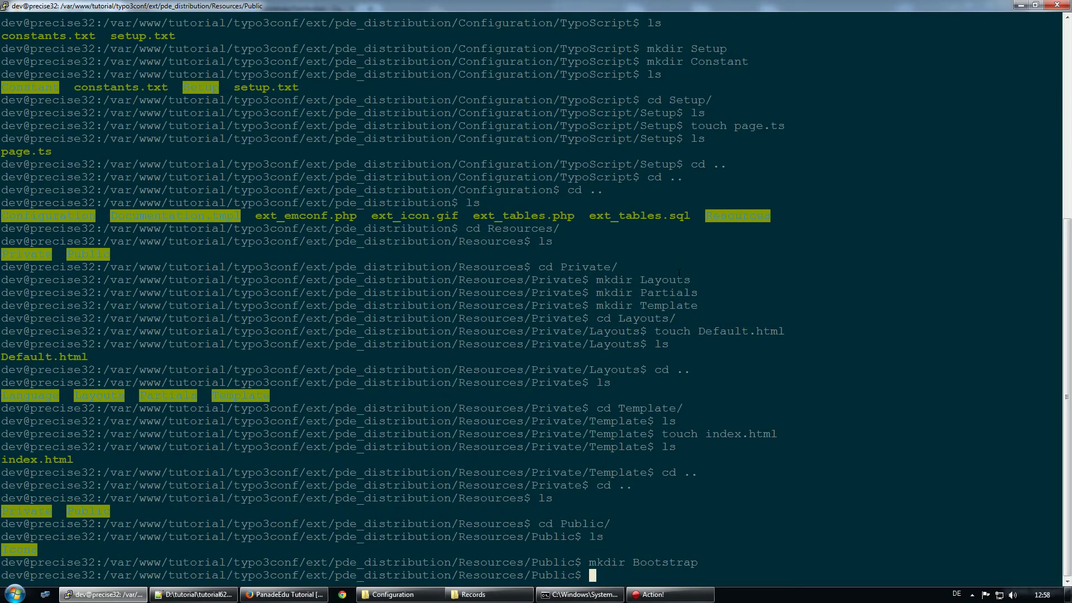
pyautogui.write('ls')
pyautogui.press('Return')
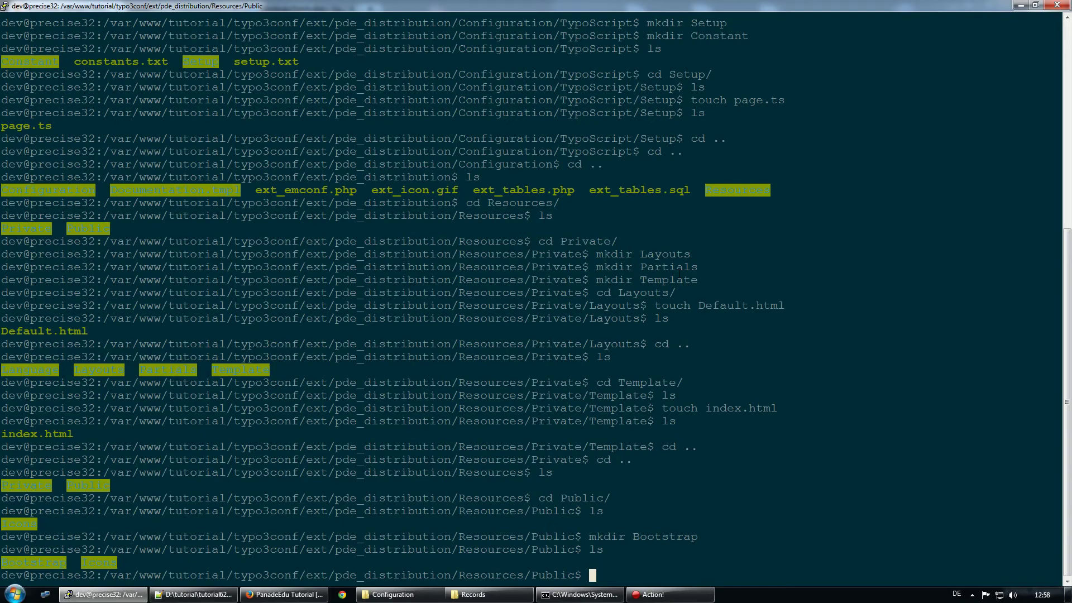
# Create the Css and JavaScript folders alongside Bootstrap with mkdir
pyautogui.write('mkdir Css')
pyautogui.press('Return')
pyautogui.write('mk')
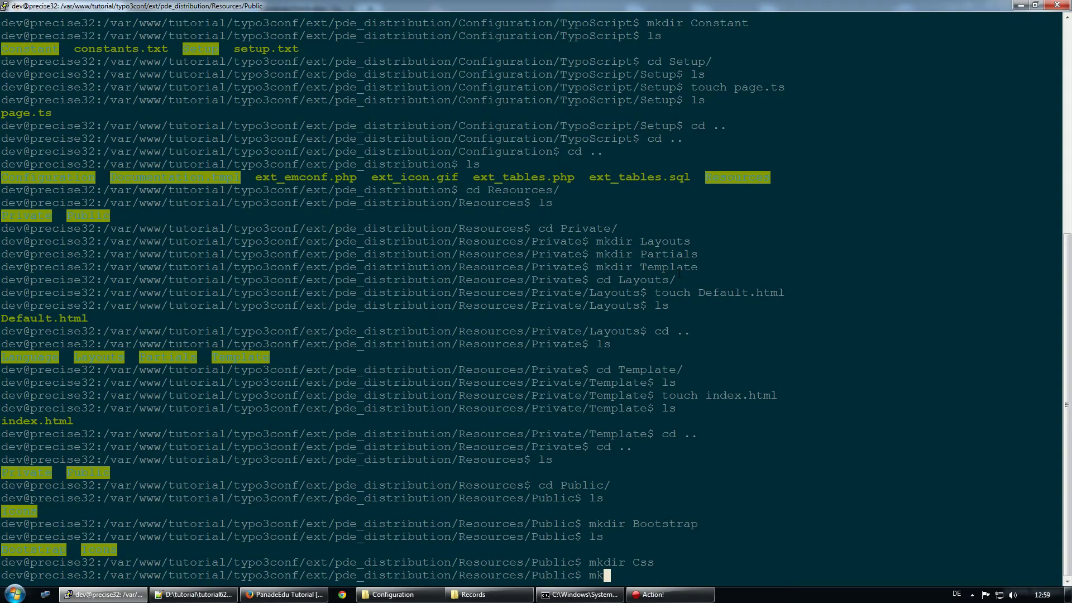
pyautogui.write('dir JavaScript')
pyautogui.press('Return')
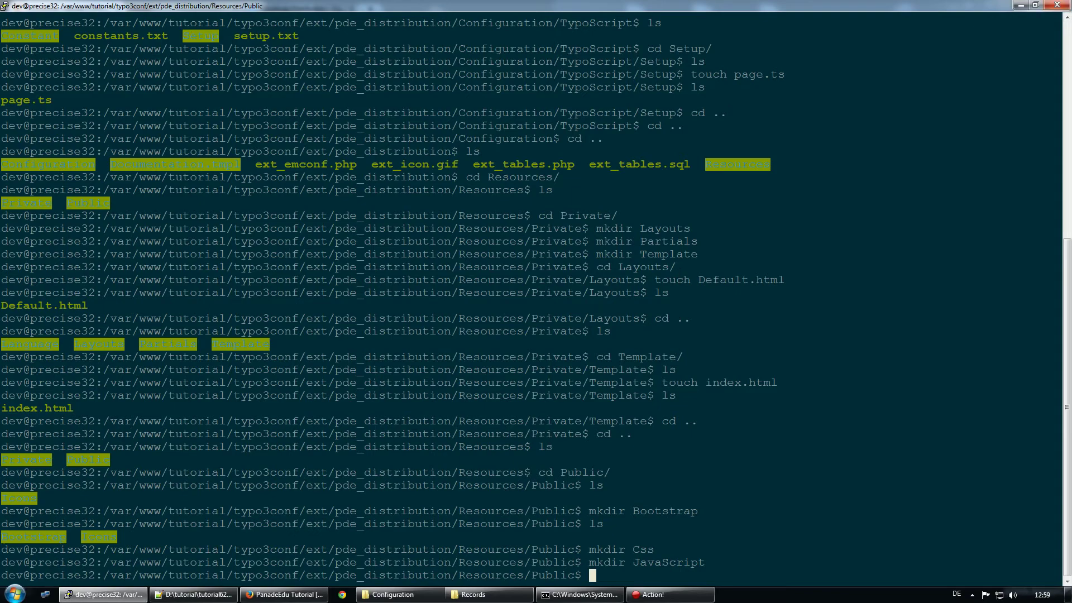
# Download the compiled Bootstrap 3.2.0 package (bootstrap-3.2.0-dist.zip) from getbootstrap.com in a new Firefox tab
pyautogui.click(284, 594)
pyautogui.click(370, 8)
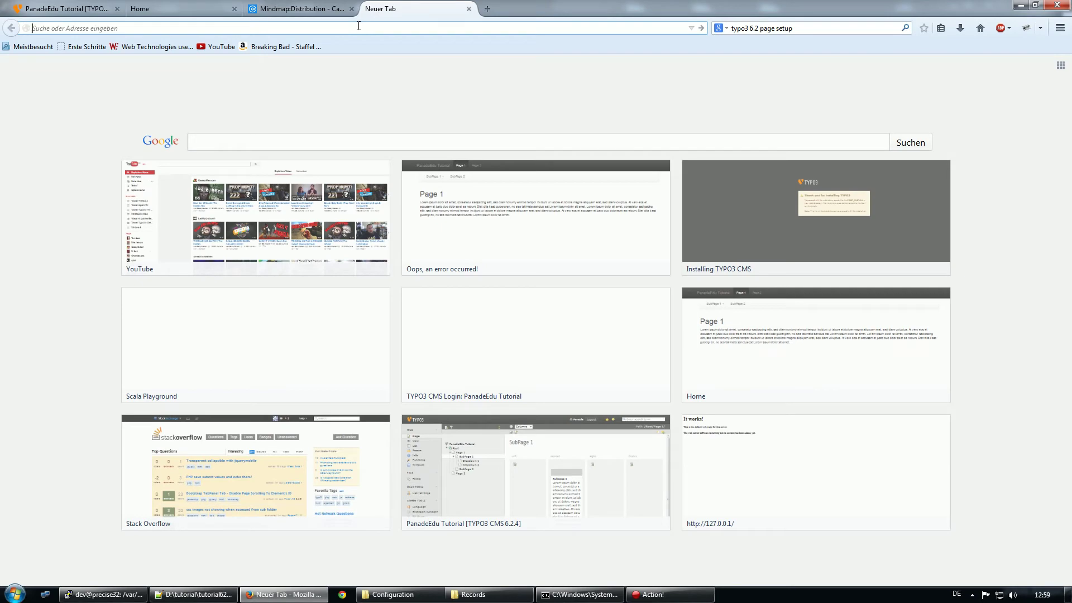
pyautogui.write('getbootstrap.com')
pyautogui.press('Return')
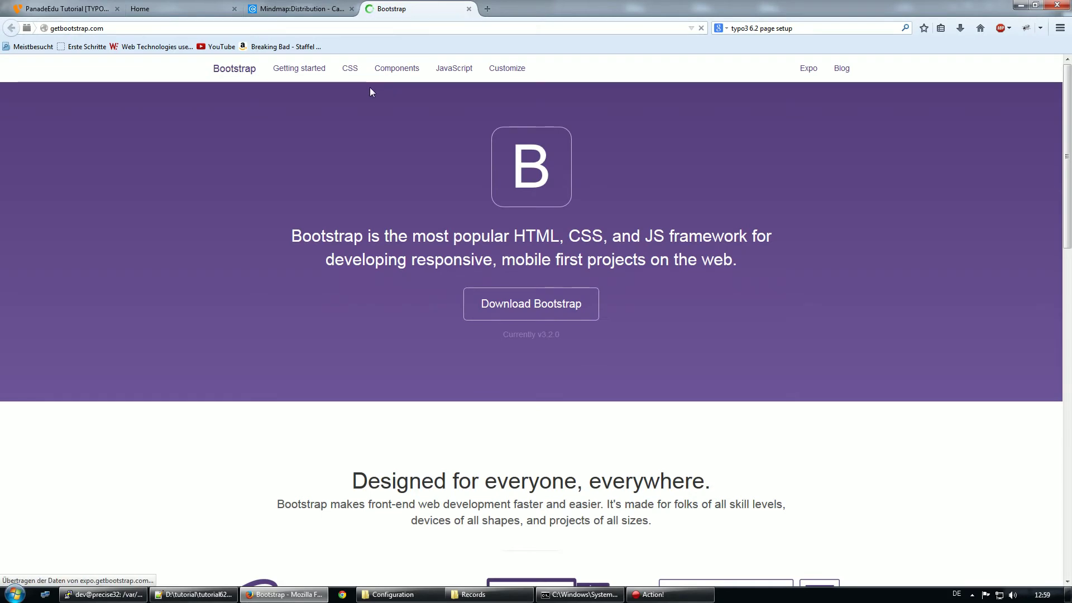
pyautogui.click(505, 303)
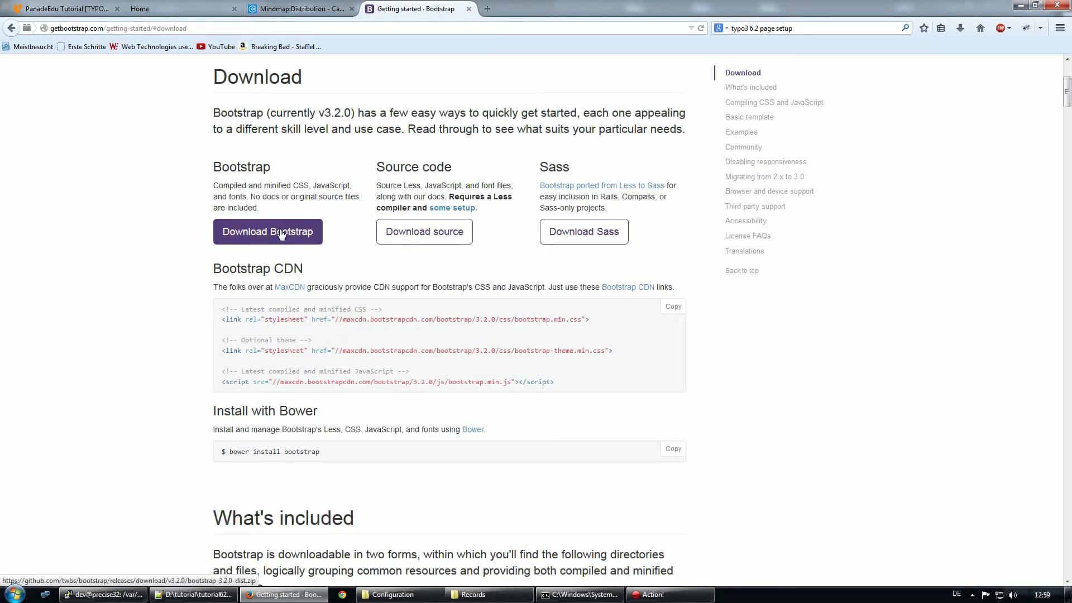
pyautogui.click(259, 241)
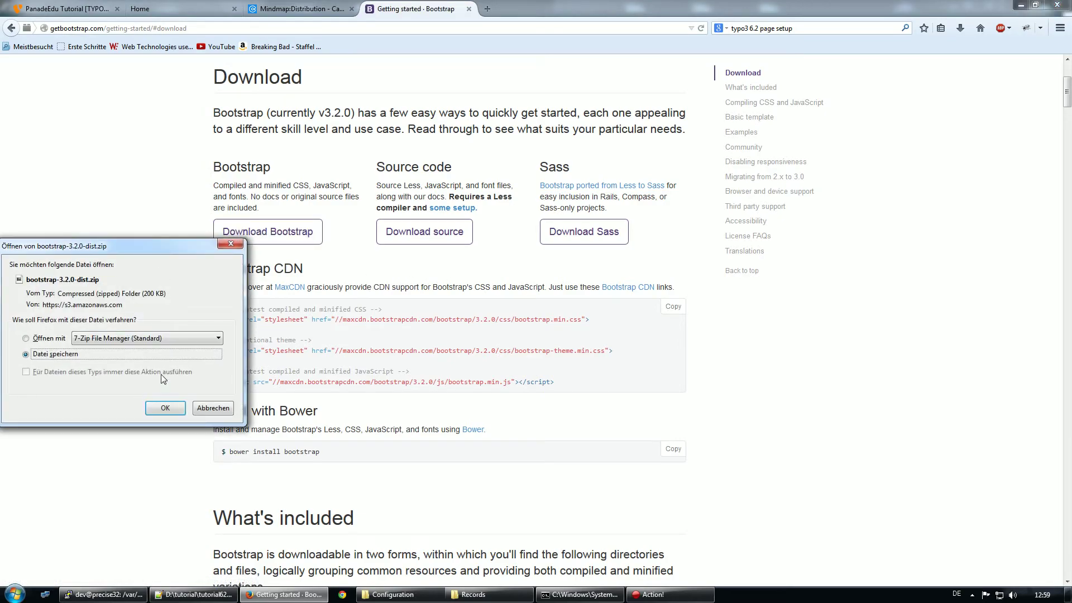
pyautogui.click(232, 243)
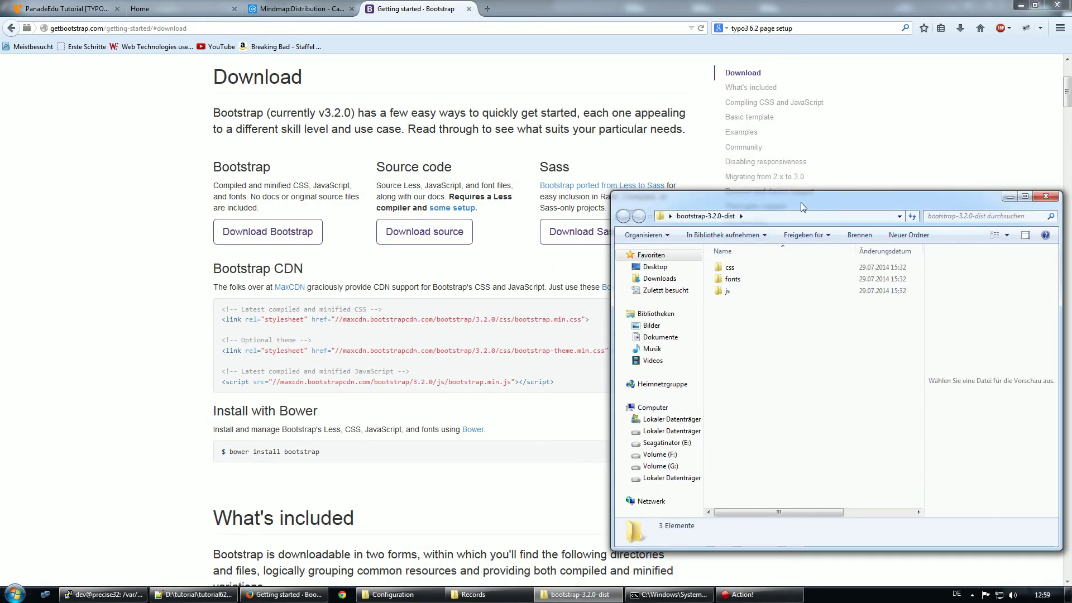
# Copy Bootstrap's css, fonts and js folders into pde_distribution's Resources/Public/Bootstrap folder
pyautogui.moveTo(800, 210); pyautogui.dragTo(641, 127)
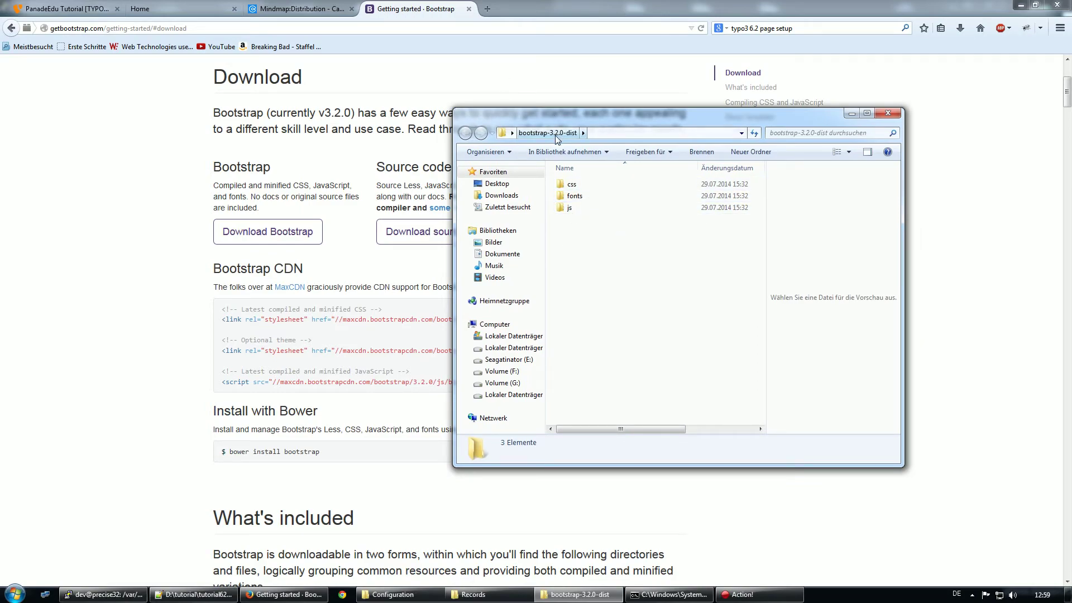
pyautogui.moveTo(600, 241); pyautogui.dragTo(577, 184)
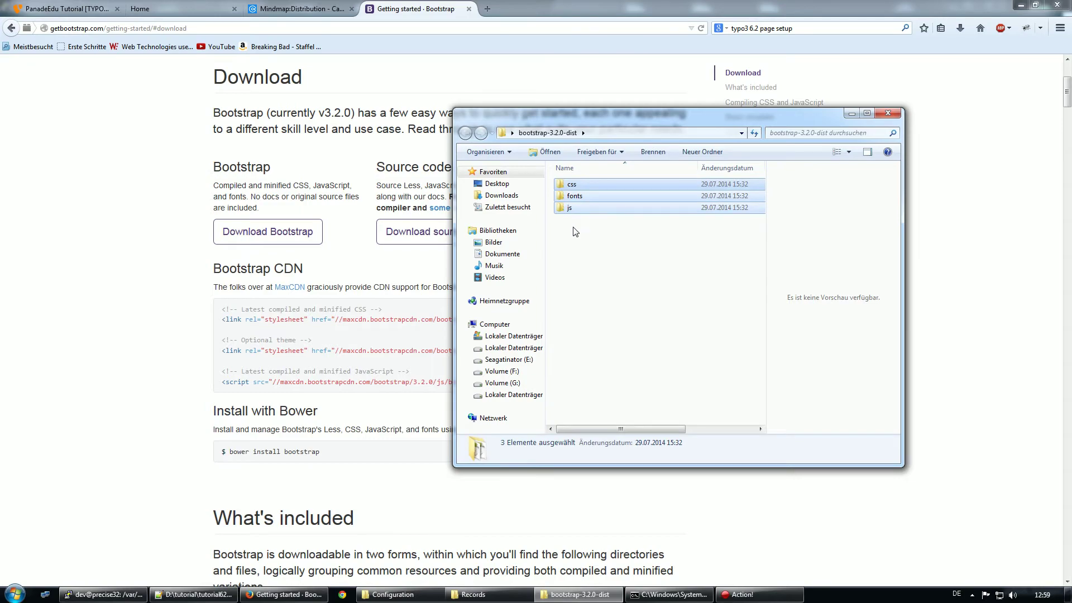
pyautogui.doubleClick(571, 184)
pyautogui.click(466, 135)
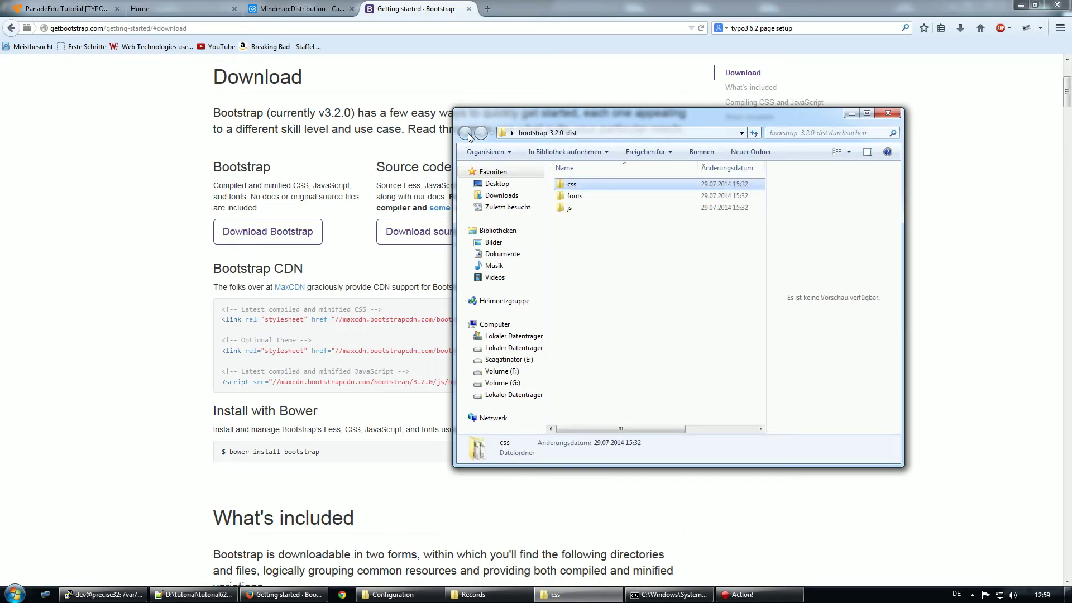
pyautogui.moveTo(625, 261); pyautogui.dragTo(581, 175)
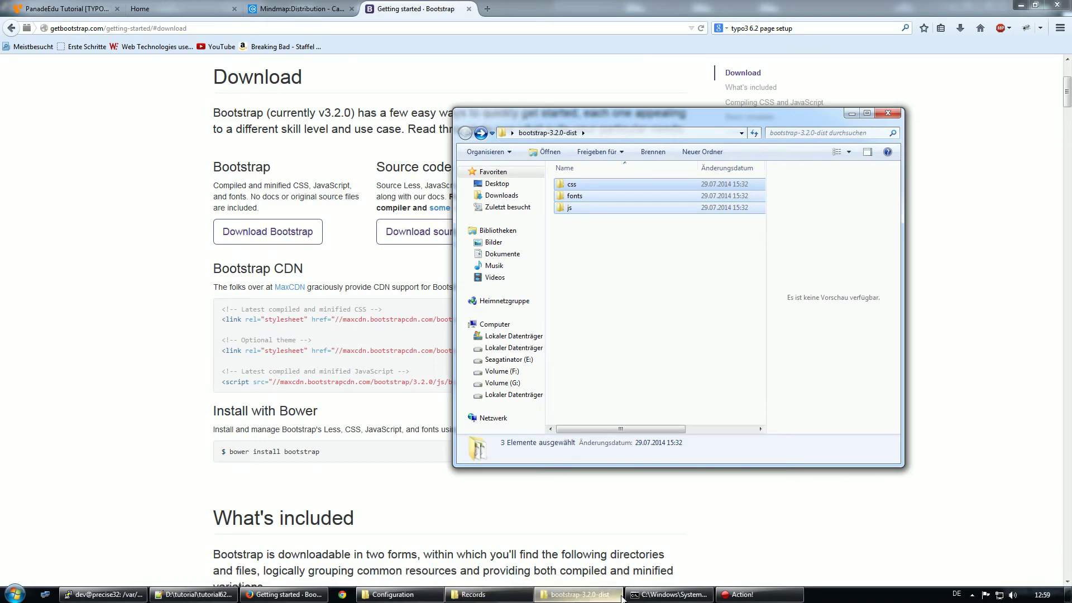
pyautogui.click(393, 594)
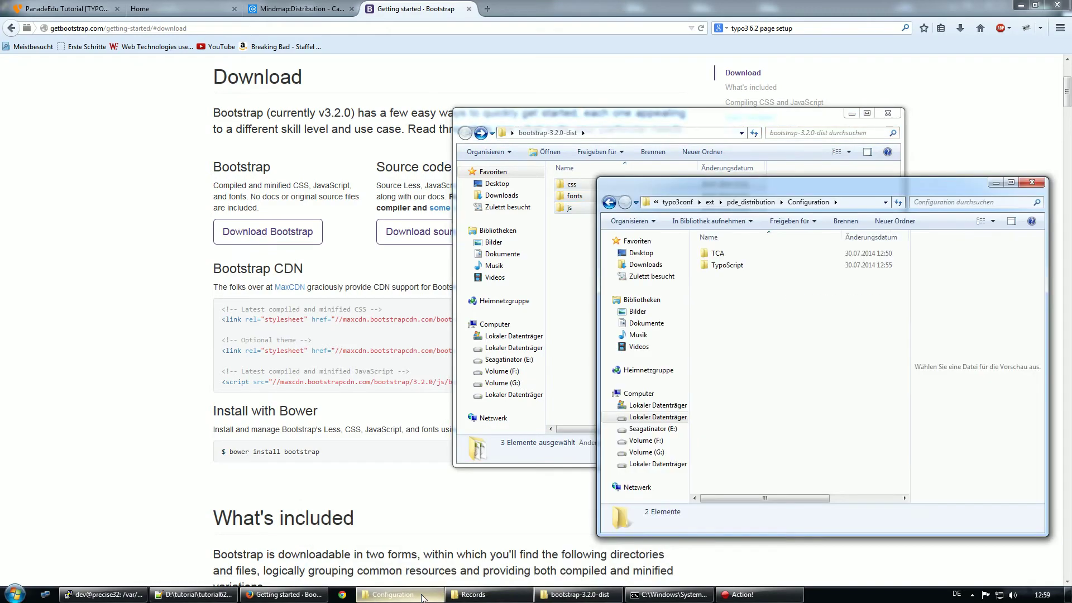
pyautogui.click(731, 202)
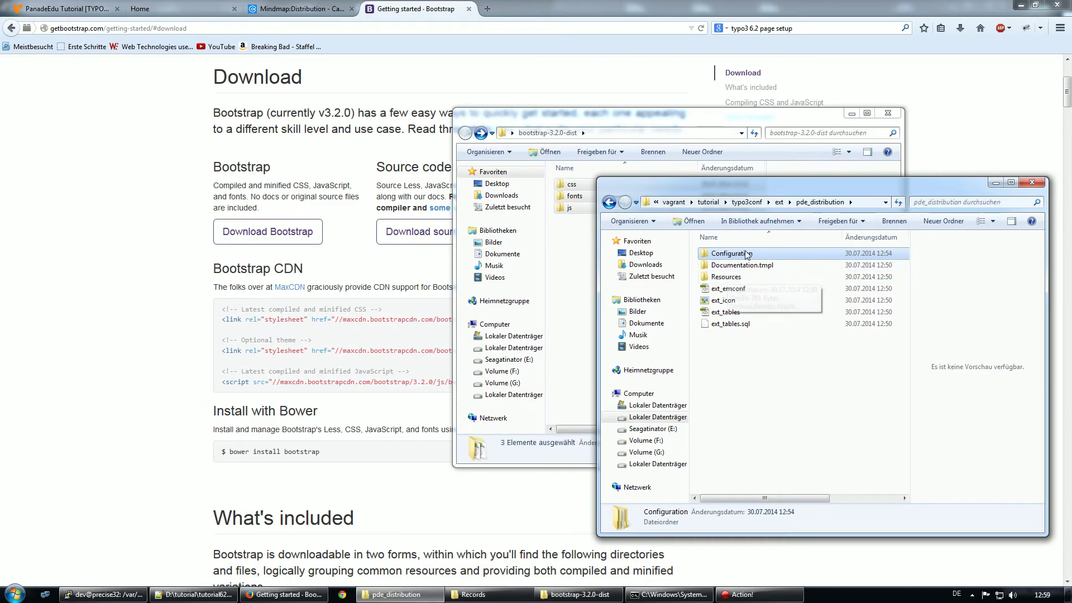
pyautogui.doubleClick(726, 277)
pyautogui.click(723, 267)
pyautogui.doubleClick(723, 266)
pyautogui.doubleClick(727, 254)
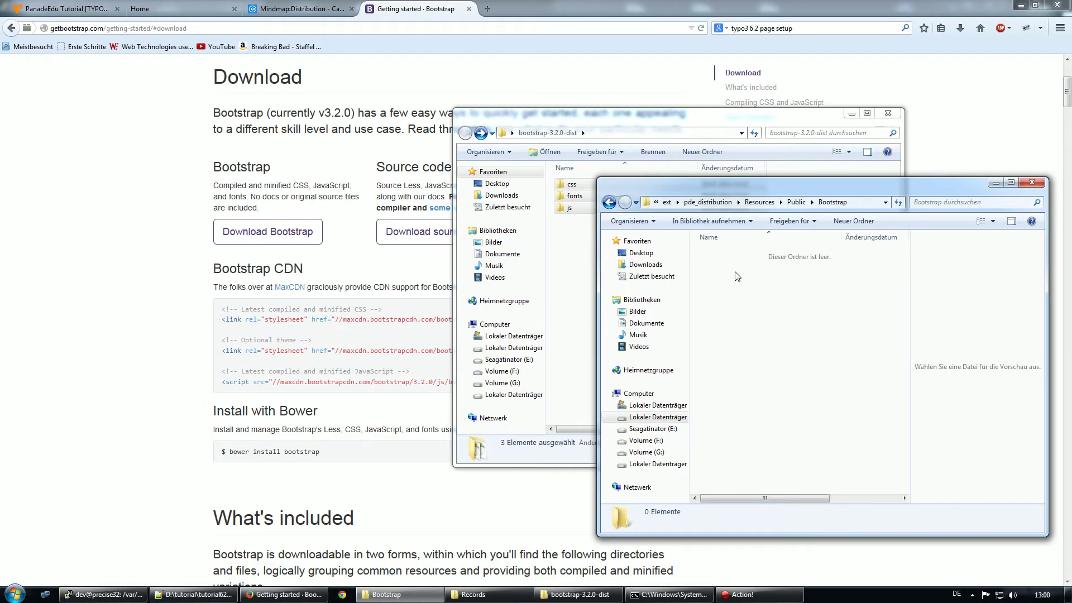
pyautogui.hotkey('ctrl', 'v')
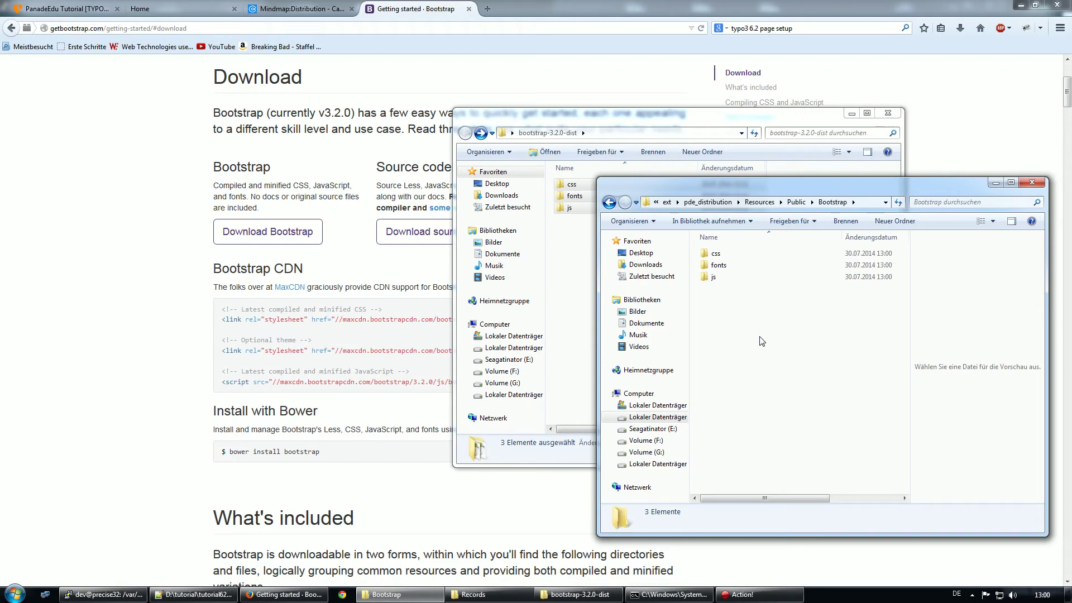
# Open the extension's Configuration/TypoScript/setup.txt in Notepad++
pyautogui.hotkey('alt', 'Up')
pyautogui.hotkey('alt', 'Up')
pyautogui.hotkey('alt', 'Up')
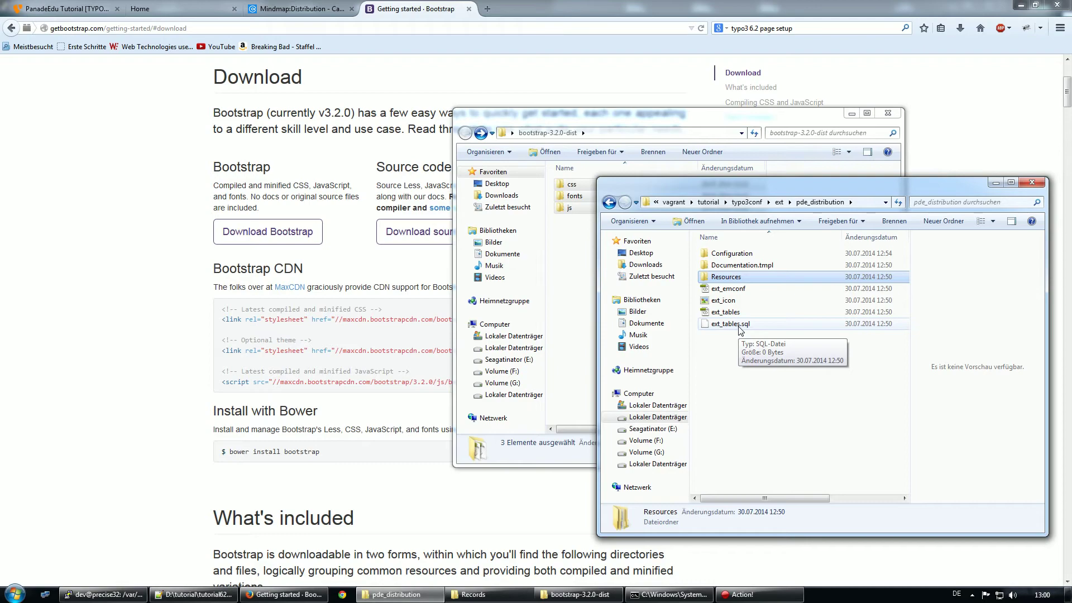
pyautogui.doubleClick(751, 256)
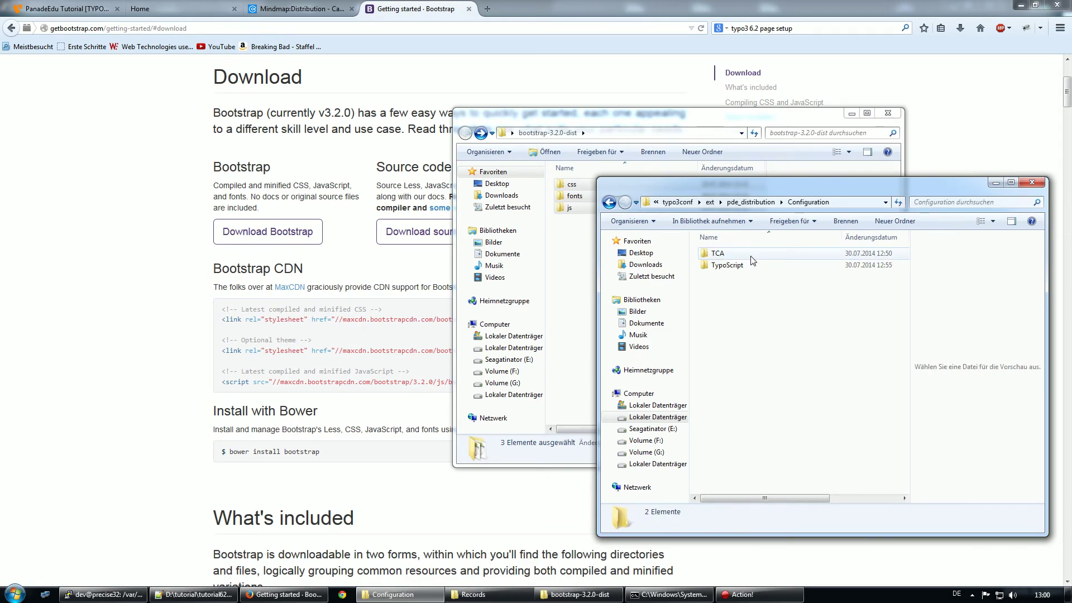
pyautogui.doubleClick(734, 265)
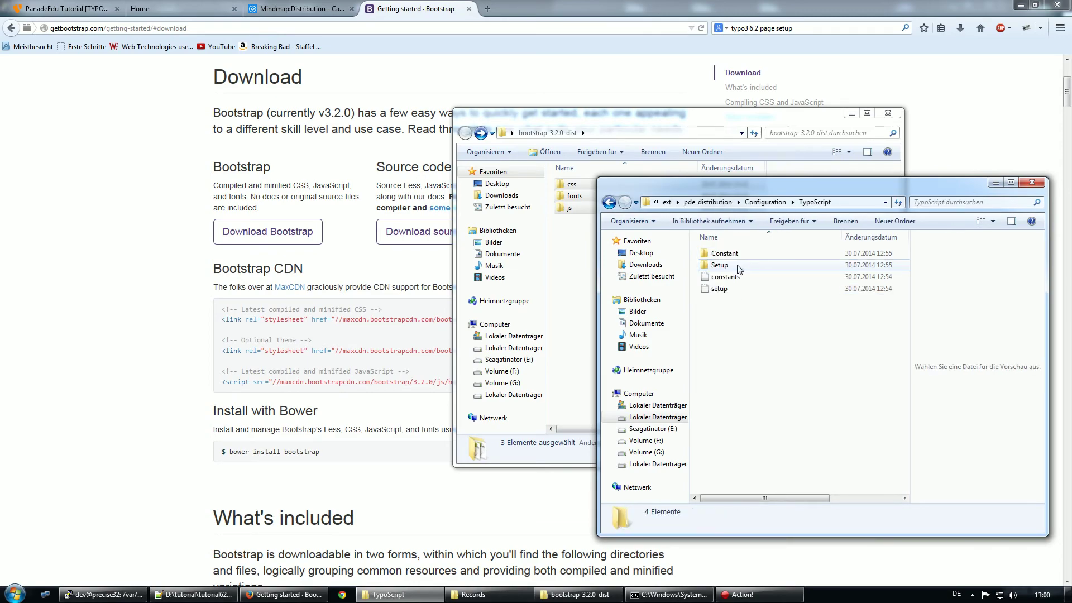
pyautogui.click(712, 290)
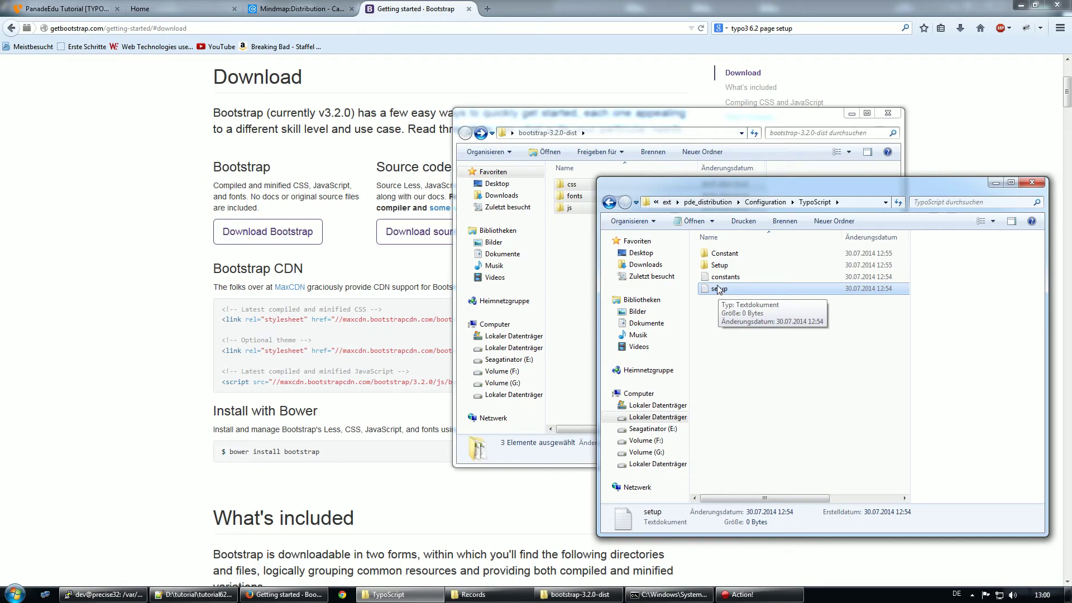
pyautogui.rightClick(718, 288)
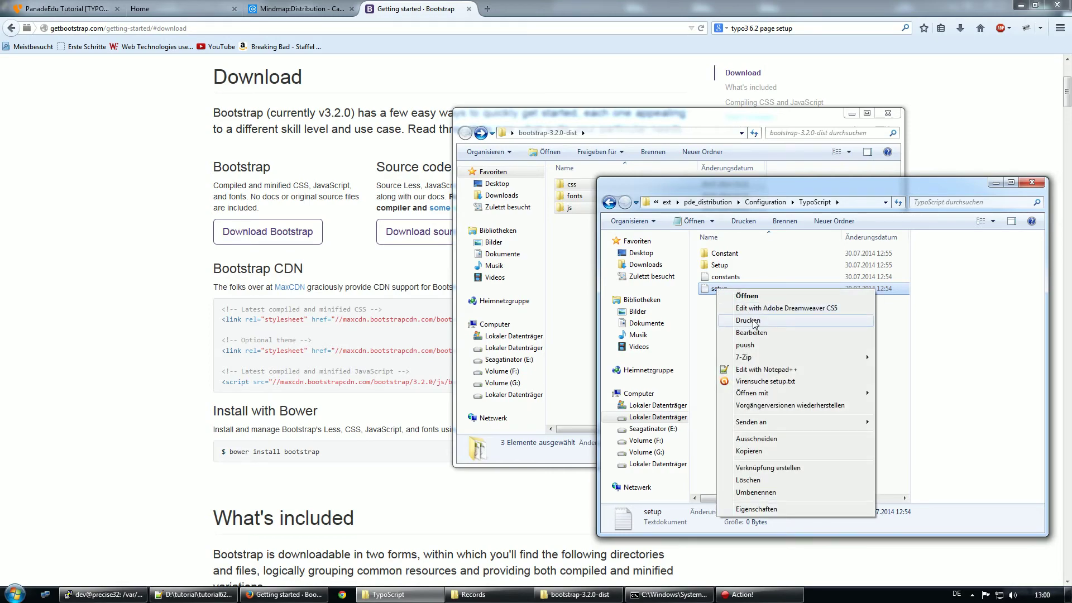
pyautogui.click(772, 370)
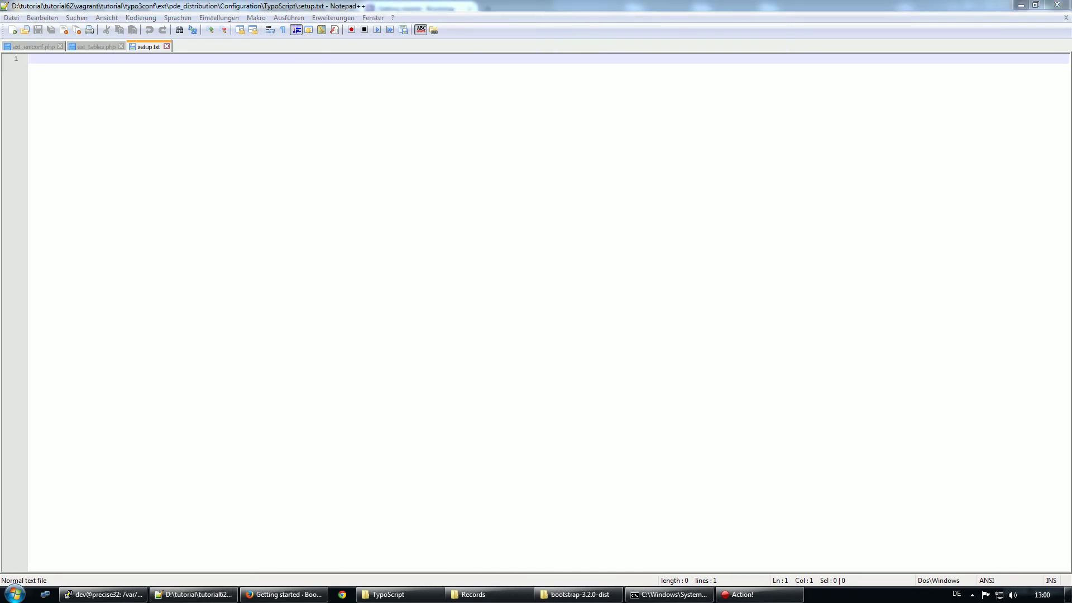
# Begin the <INCLUDE_TYPOSCRIPT:source="FILE: EXT:pde_distribution/Configuration/ line in setup.txt
pyautogui.click(572, 222)
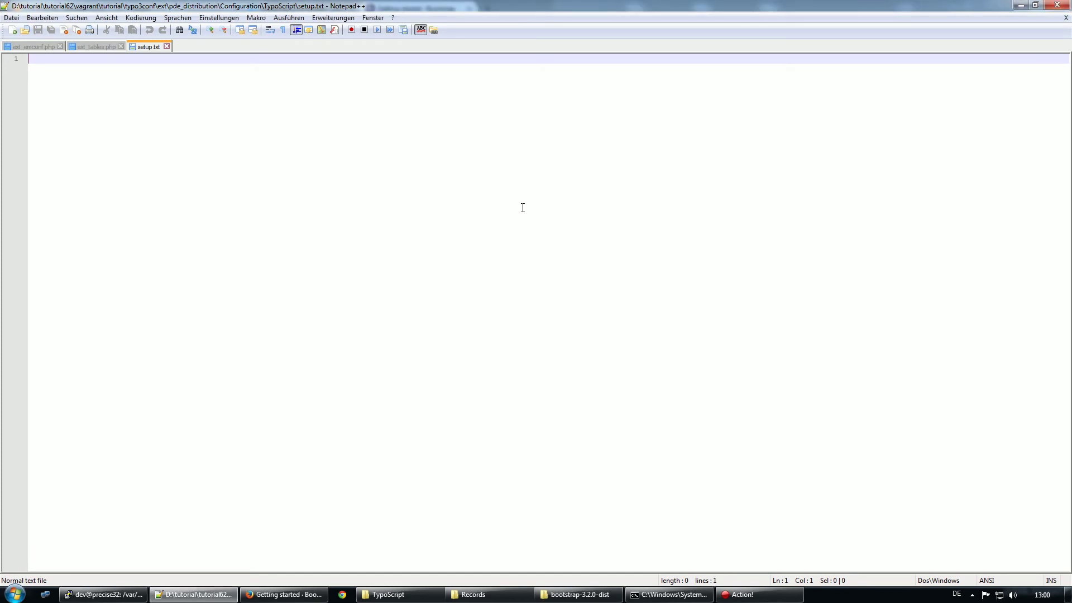
pyautogui.write('<INCLUDE_')
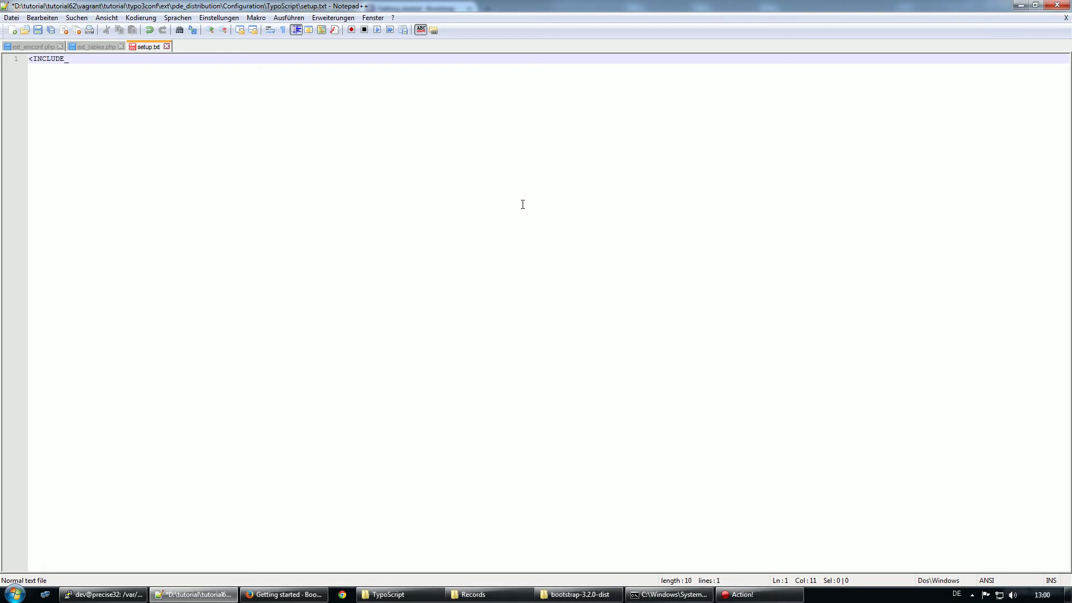
pyautogui.write('TYPOSCRIPT:source="FILE: EXT:">')
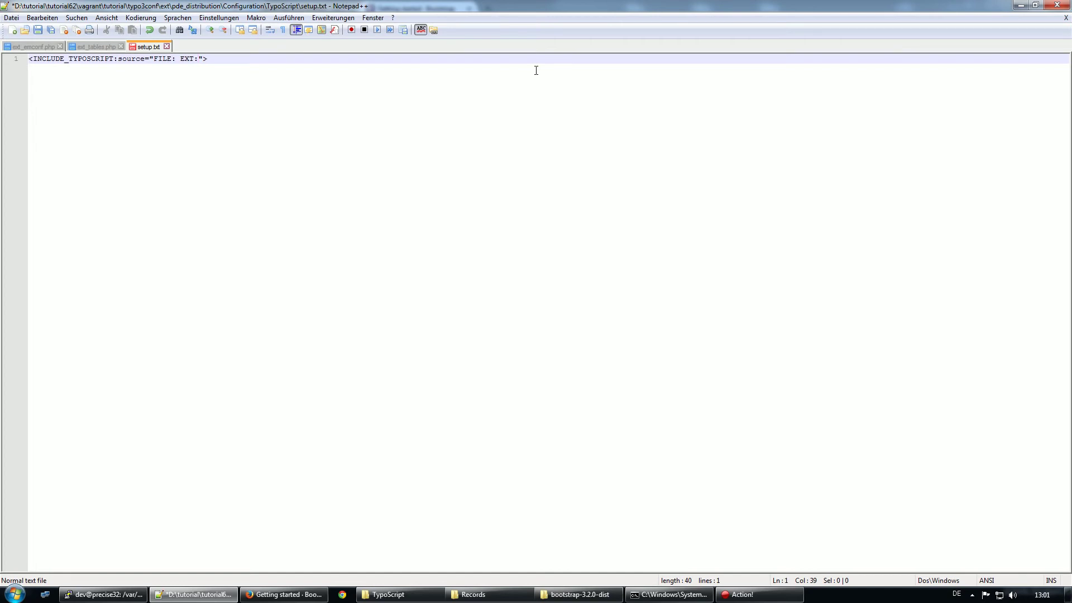
pyautogui.write('pde')
pyautogui.click(385, 595)
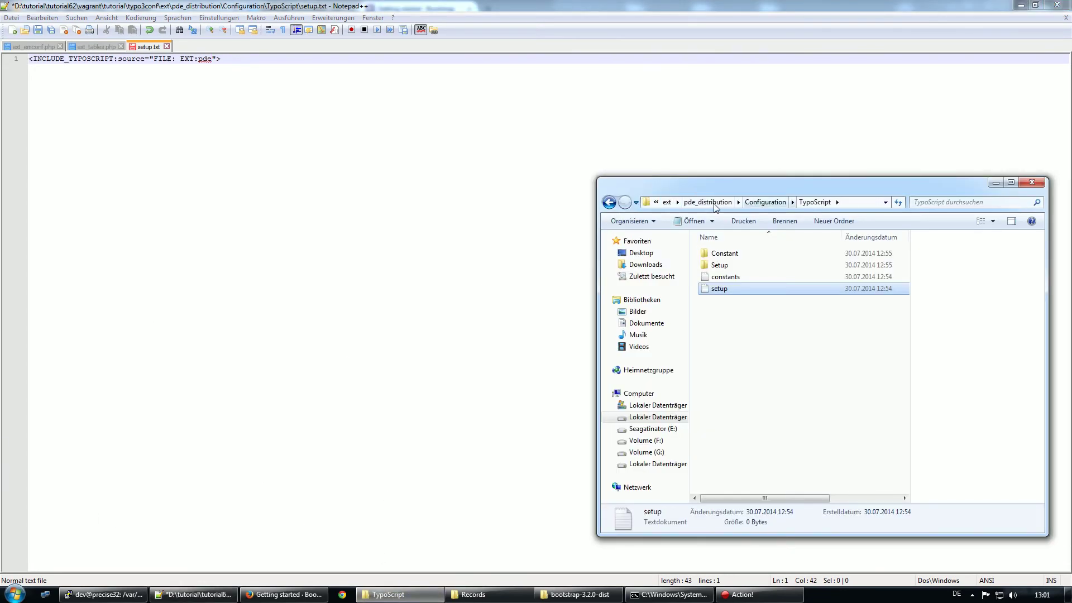
pyautogui.click(213, 58)
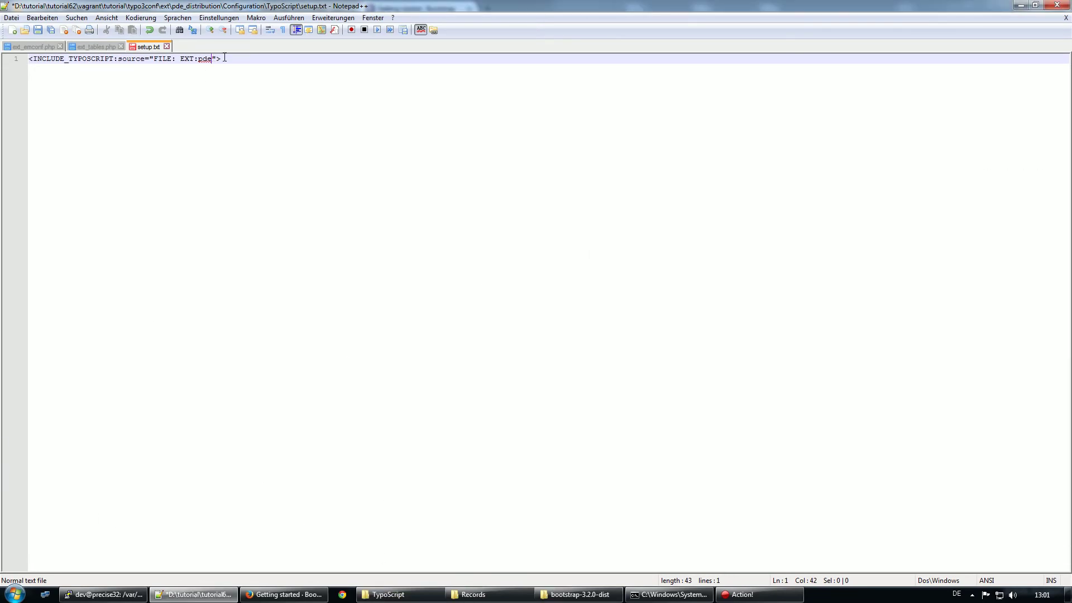
pyautogui.write('_dei')
pyautogui.press('BackSpace')
pyautogui.press('BackSpace')
pyautogui.write('istribution/Configuration/')
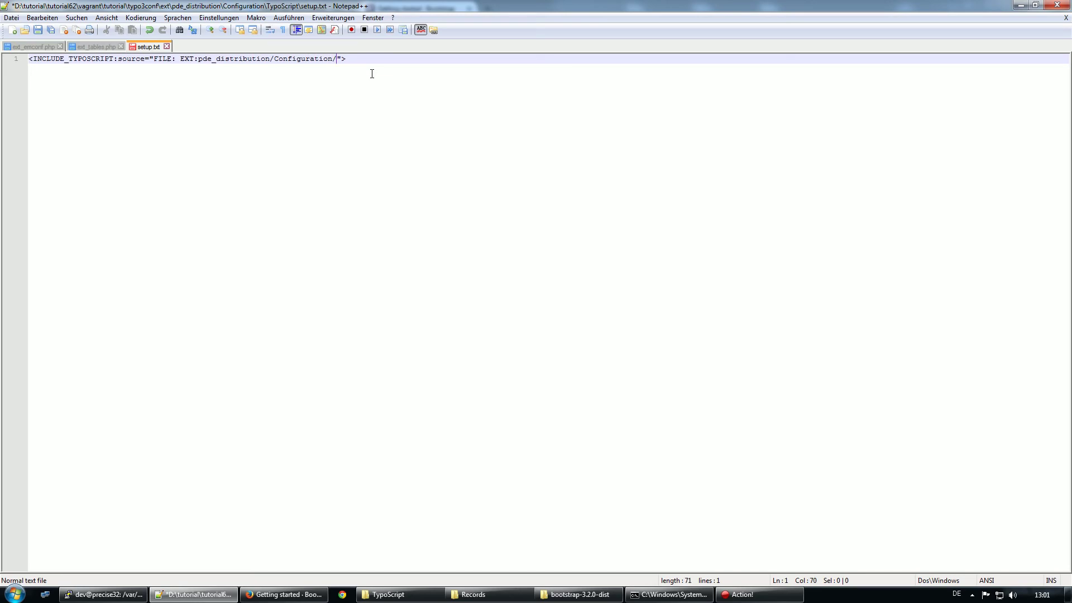
# Finish the include path with TypoScript/Setup/page.ts and save setup.txt
pyautogui.click(402, 594)
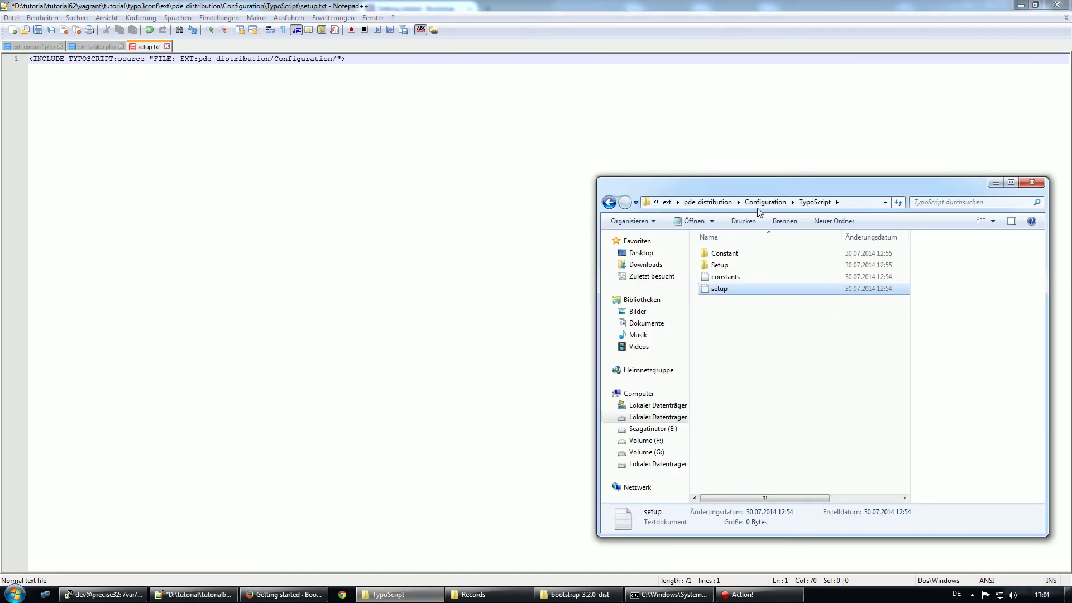
pyautogui.click(394, 45)
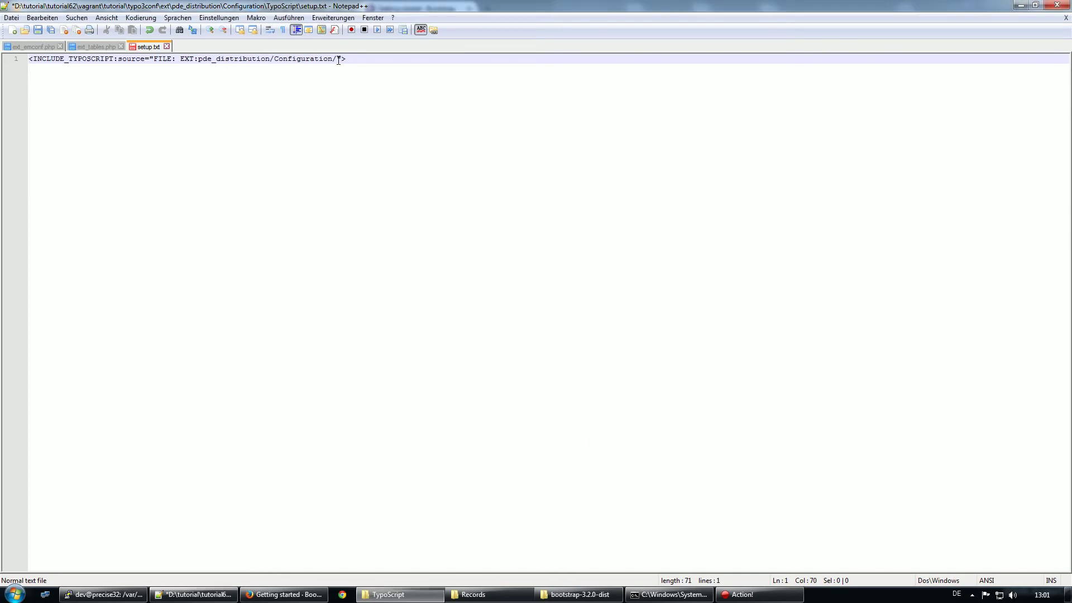
pyautogui.write('TypoScript/Setu')
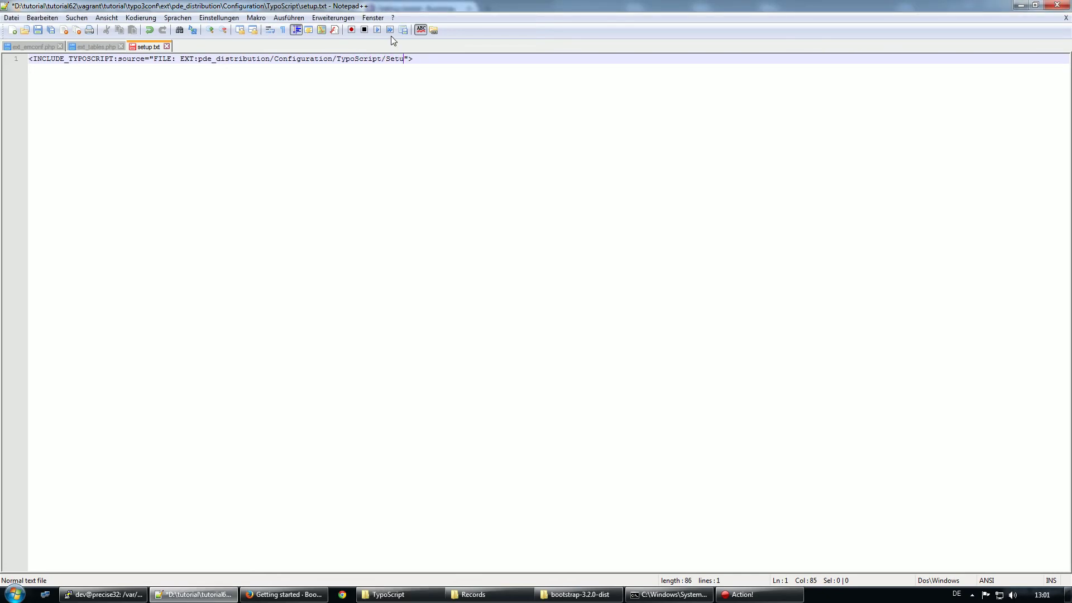
pyautogui.write('p/page.ts')
pyautogui.hotkey('ctrl', 's')
pyautogui.click(495, 153)
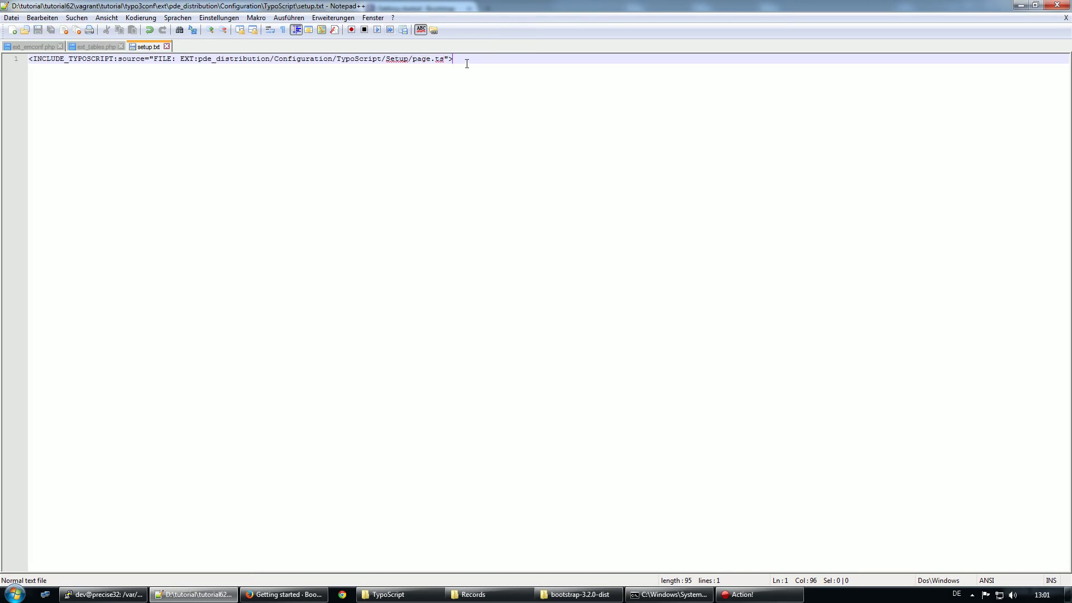
pyautogui.moveTo(453, 59); pyautogui.dragTo(28, 58)
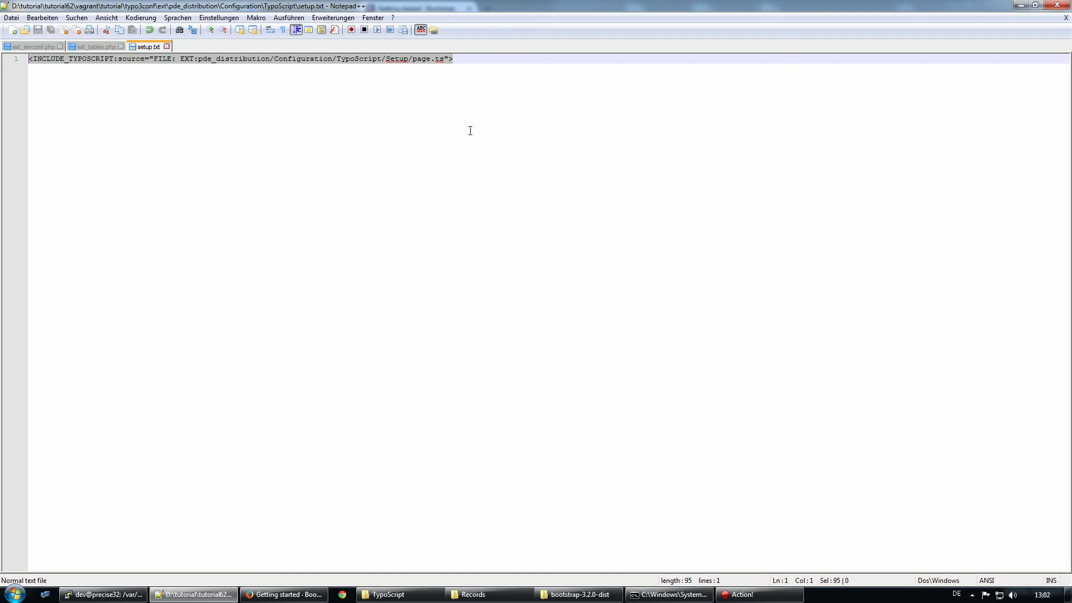
pyautogui.click(461, 59)
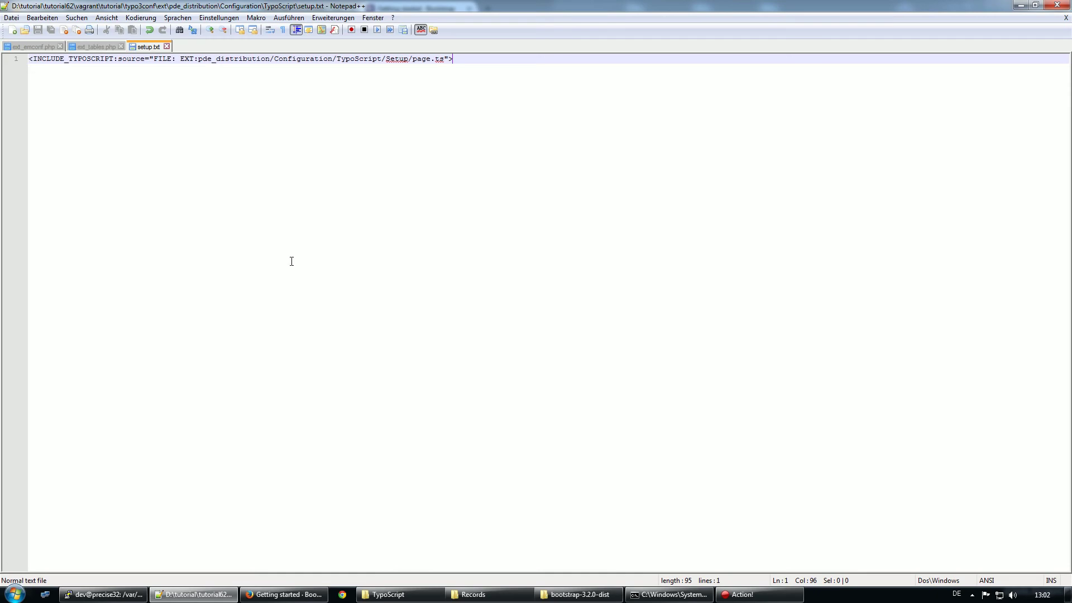
# Open the Setup folder's page.ts file in Notepad++
pyautogui.click(455, 596)
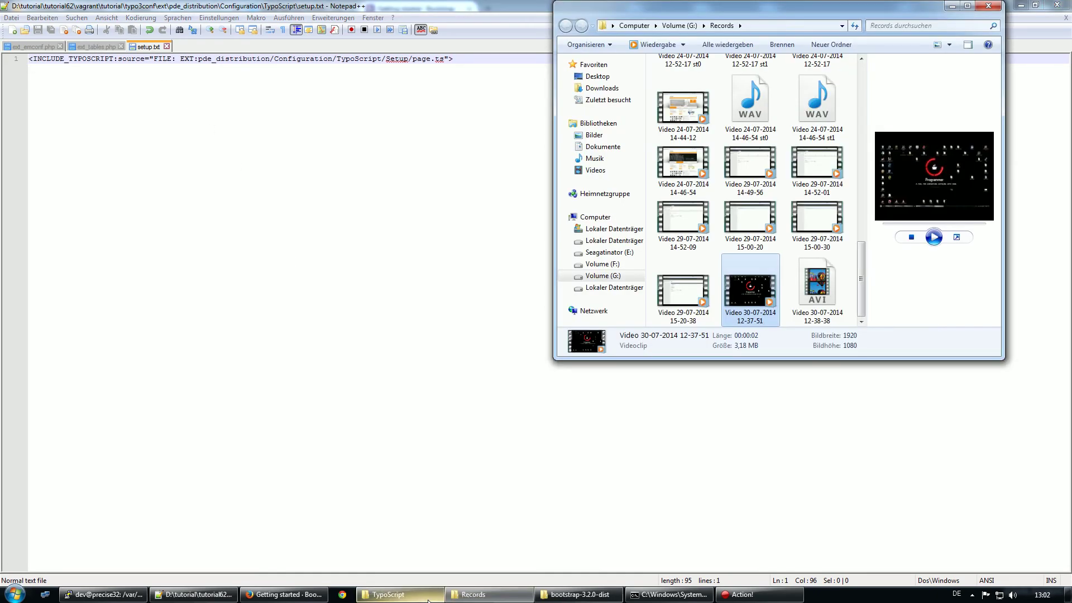
pyautogui.click(428, 595)
pyautogui.doubleClick(720, 266)
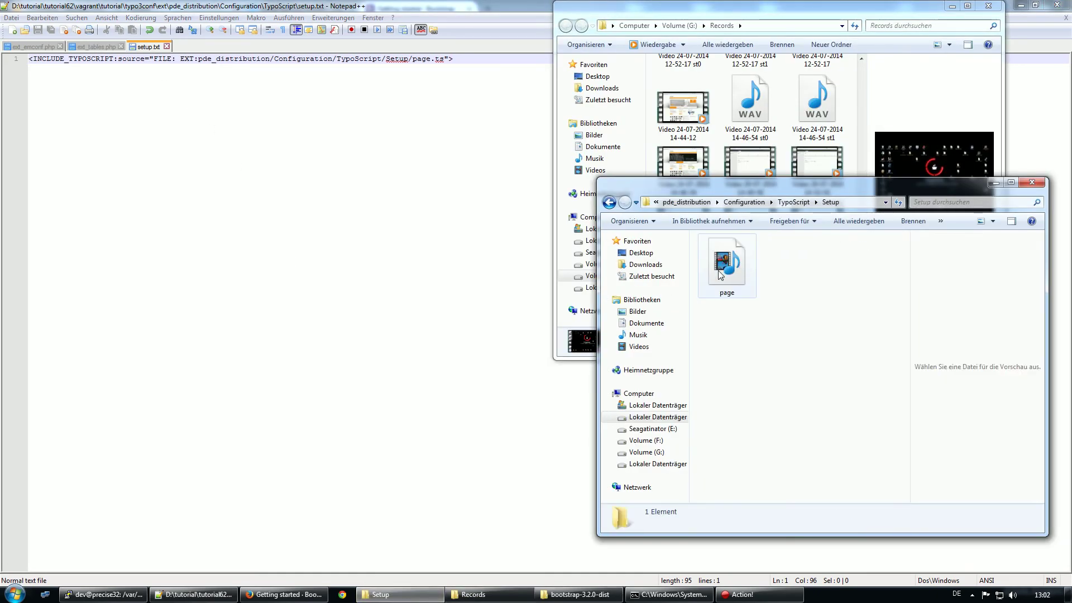
pyautogui.rightClick(720, 273)
pyautogui.click(771, 323)
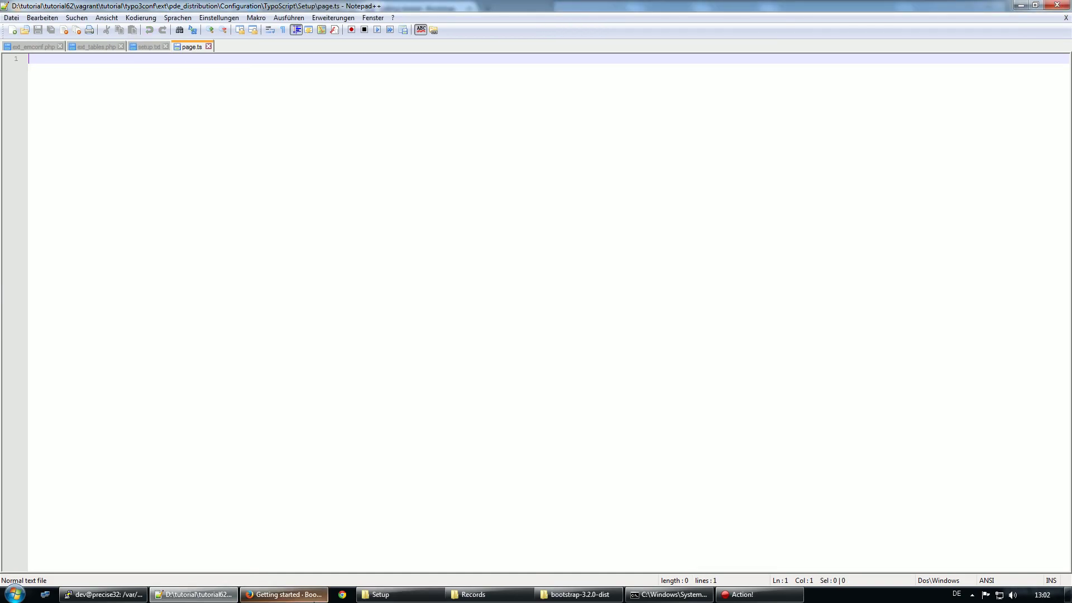
# Show the frontend Home page reading HELLO WORLD! in Firefox
pyautogui.click(284, 594)
pyautogui.click(76, 9)
pyautogui.click(146, 9)
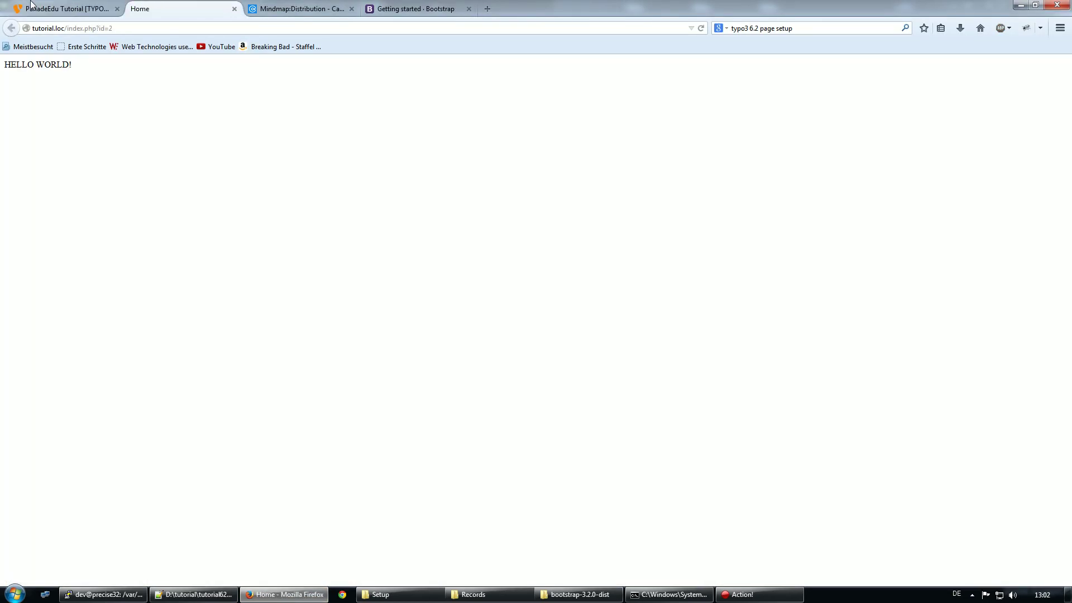
# Open the NEW SITE template and remove the HELLO WORLD! PAGE code from its Setup field
pyautogui.click(39, 8)
pyautogui.click(39, 136)
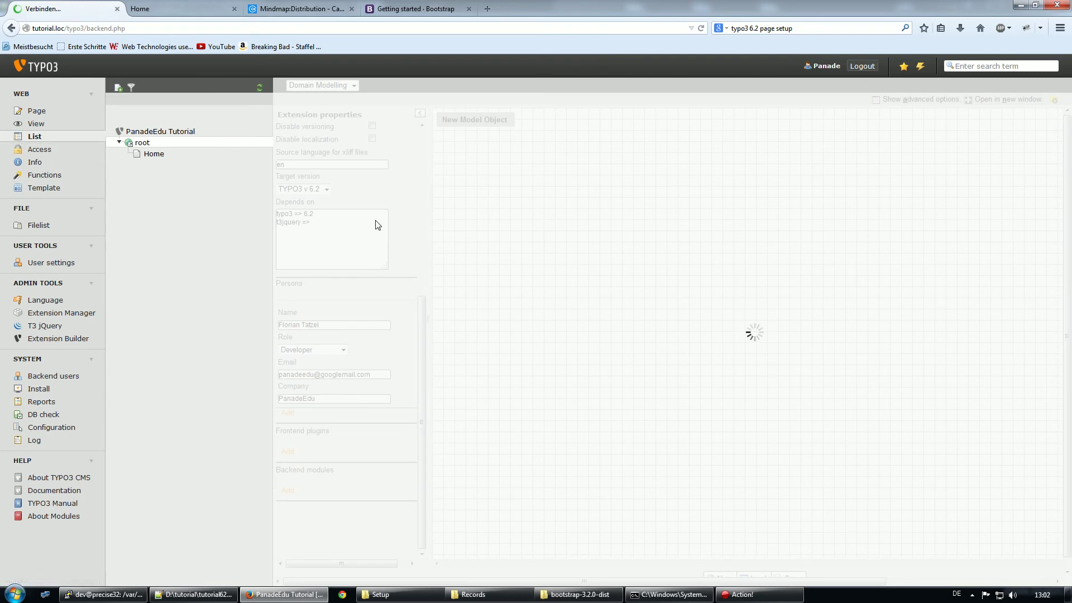
pyautogui.click(326, 271)
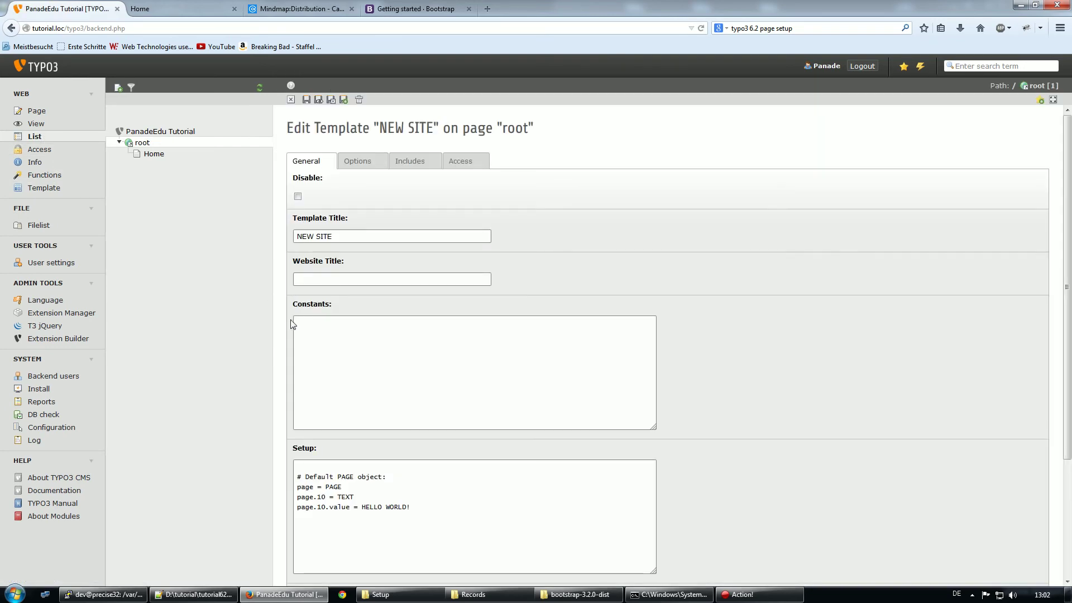
pyautogui.scroll(-3, 315, 332)
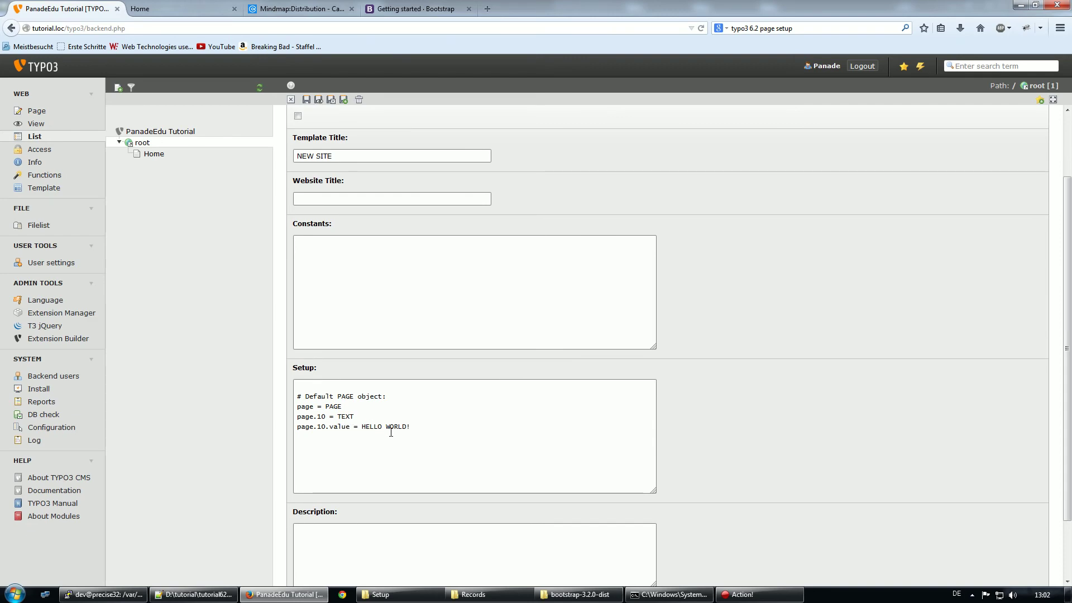
pyautogui.moveTo(421, 433); pyautogui.dragTo(225, 374)
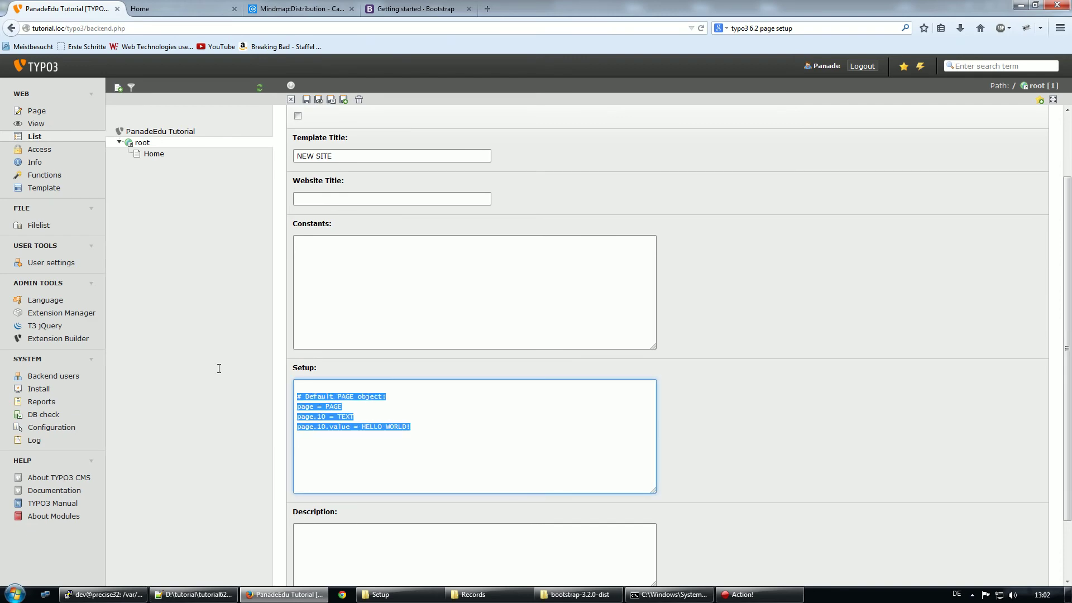
pyautogui.press('BackSpace')
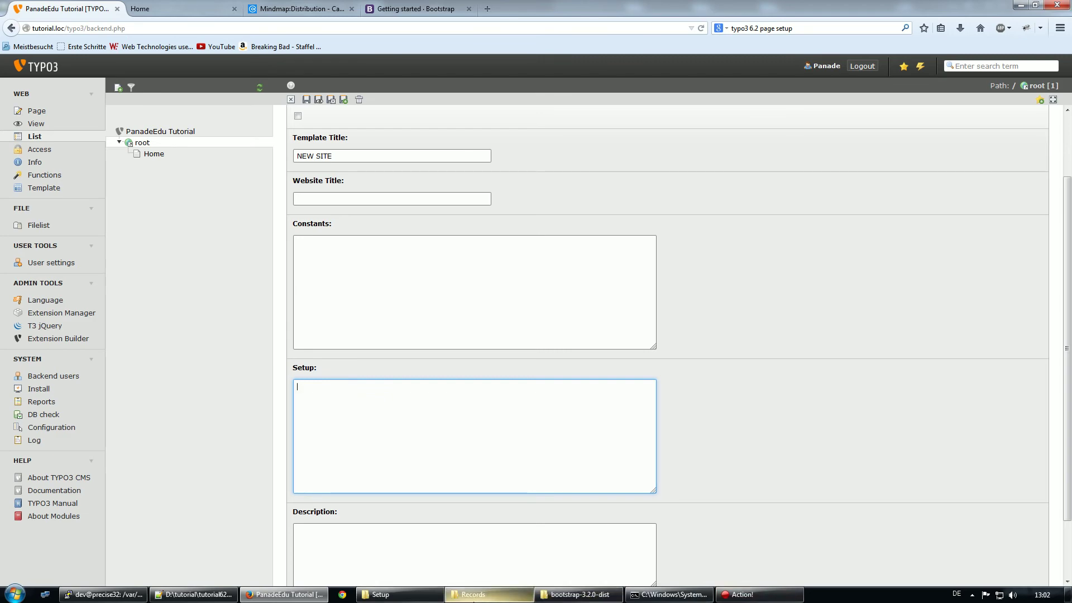
# Put the setup code into page.ts in Notepad++ and save it
pyautogui.click(195, 594)
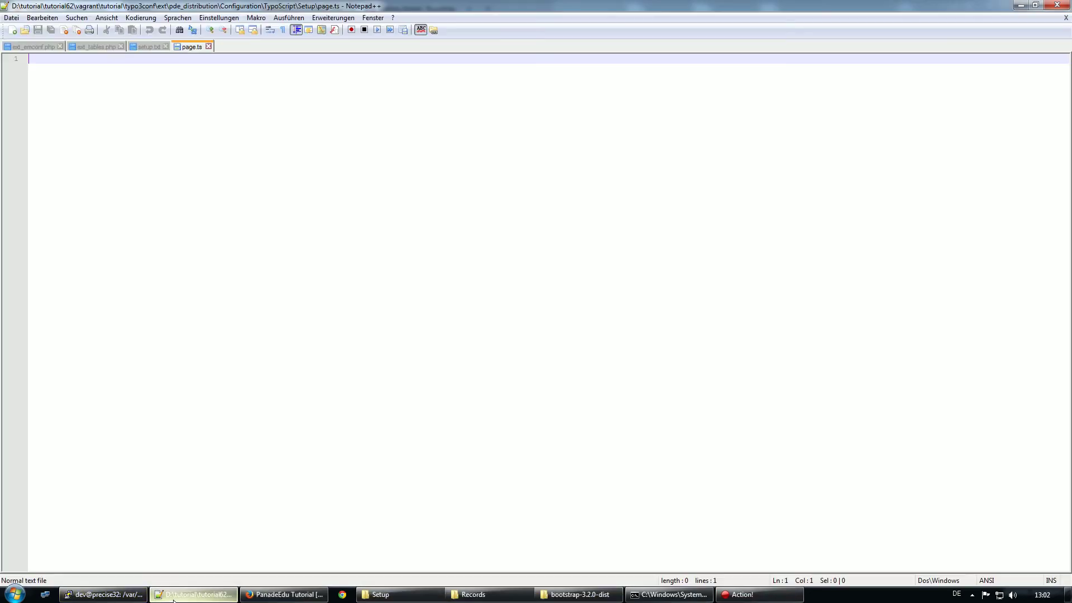
pyautogui.click(425, 240)
pyautogui.hotkey('ctrl', 's')
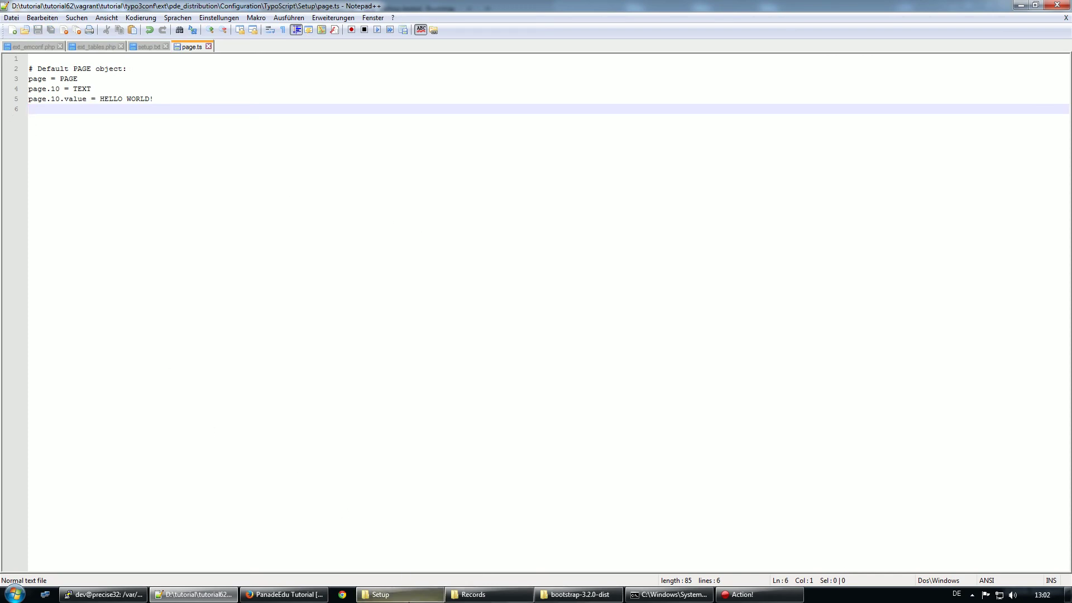
pyautogui.click(269, 595)
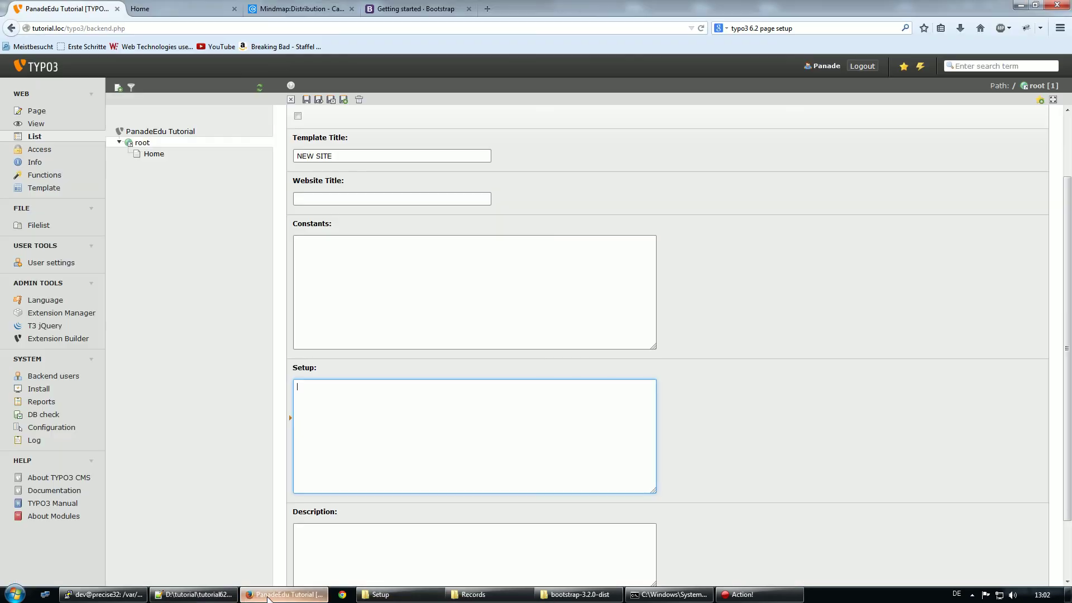
# Save the NEW SITE template with an empty Setup and reload the frontend to check
pyautogui.click(306, 100)
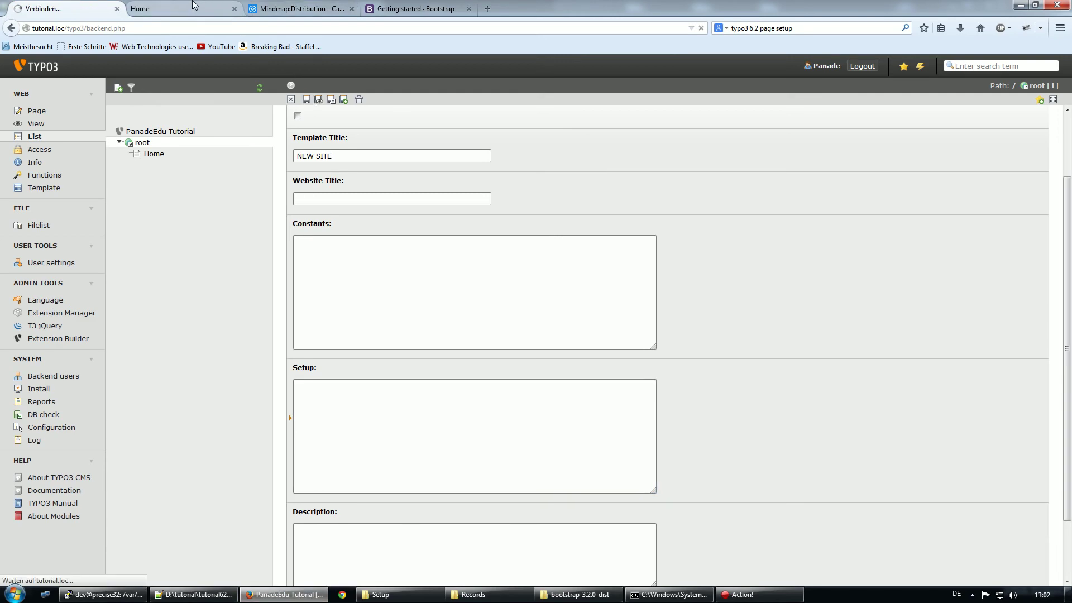
pyautogui.click(195, 8)
pyautogui.press('F5')
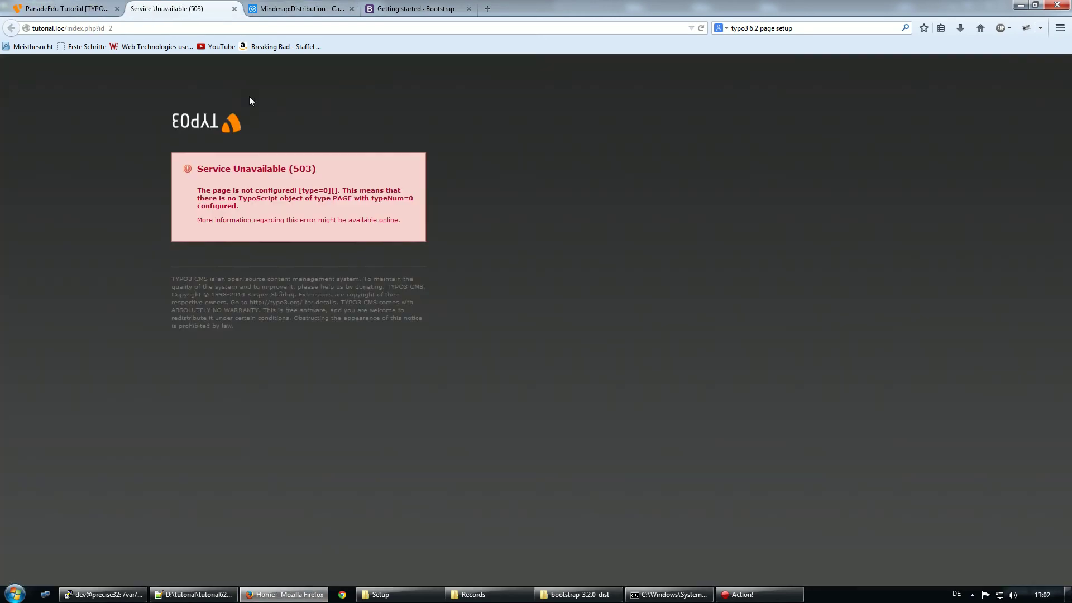
pyautogui.click(67, 9)
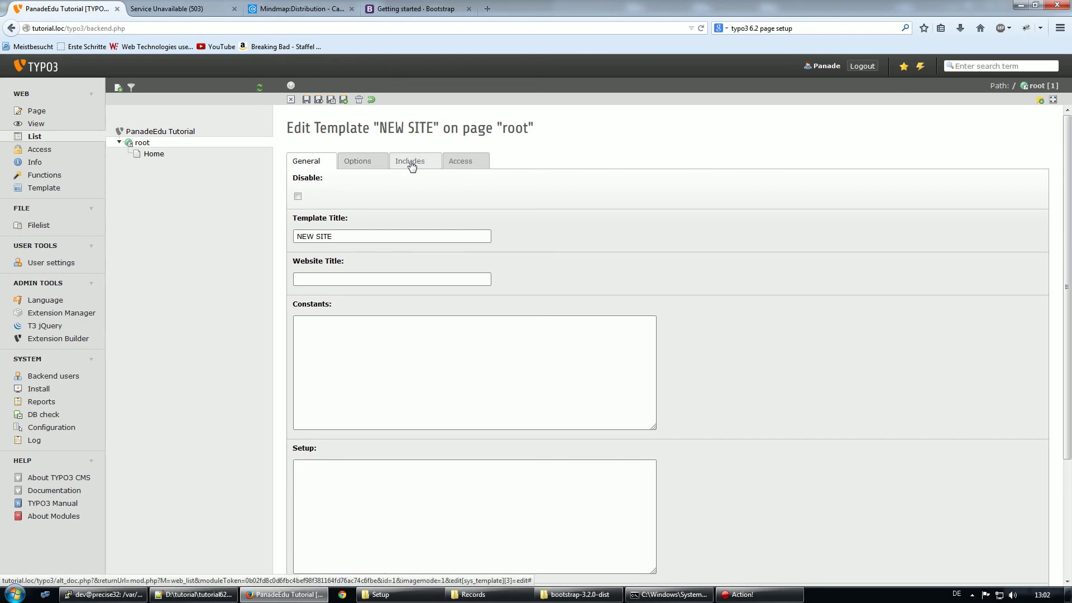
# Include the CSS Styled Content and Tutorial Distribution static templates, then save and close
pyautogui.click(408, 163)
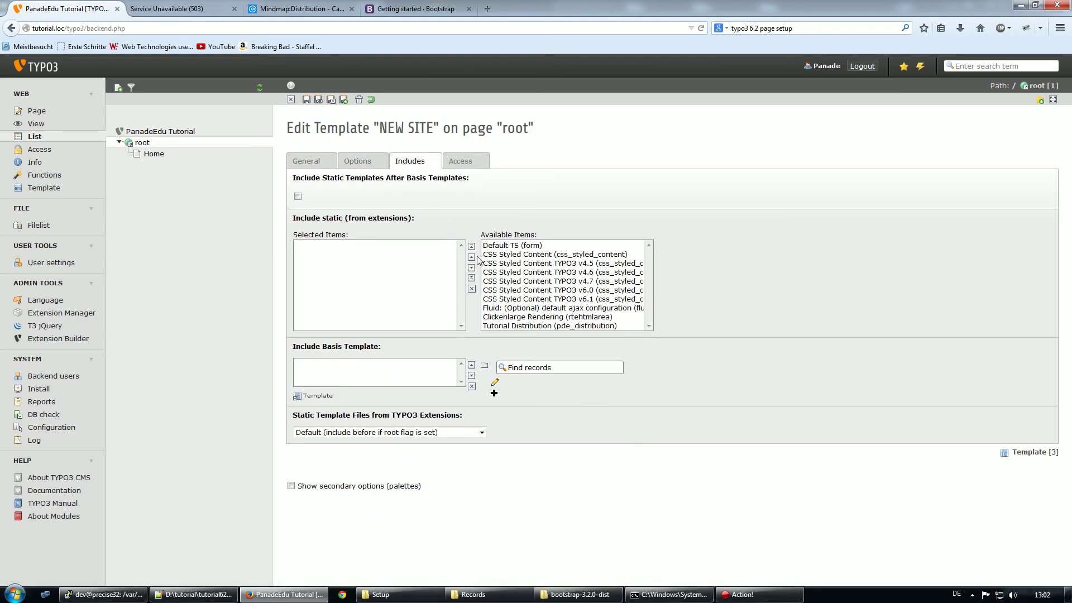
pyautogui.click(560, 256)
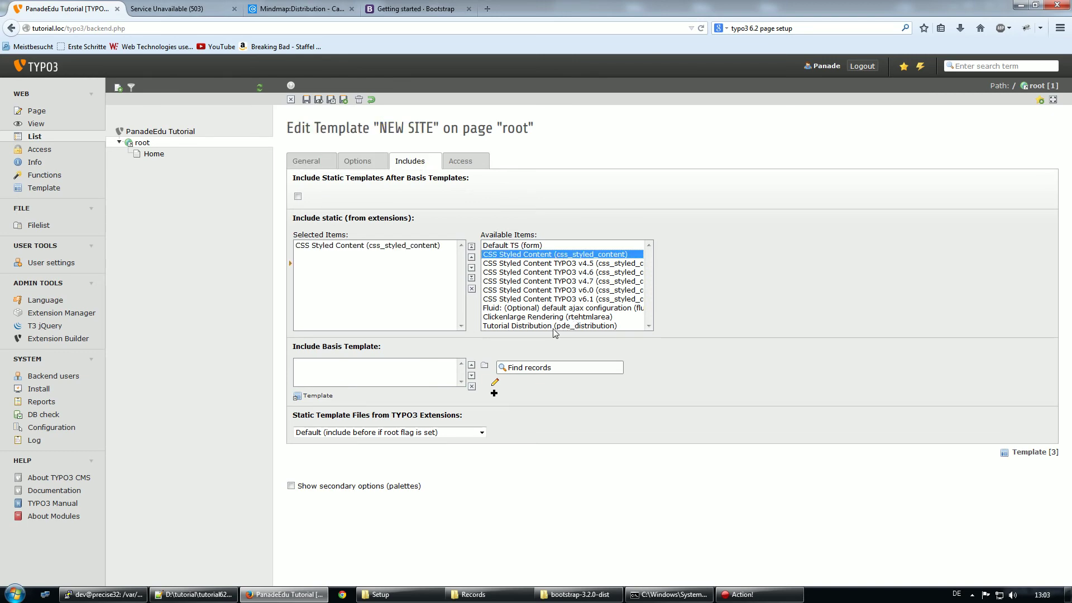
pyautogui.click(601, 327)
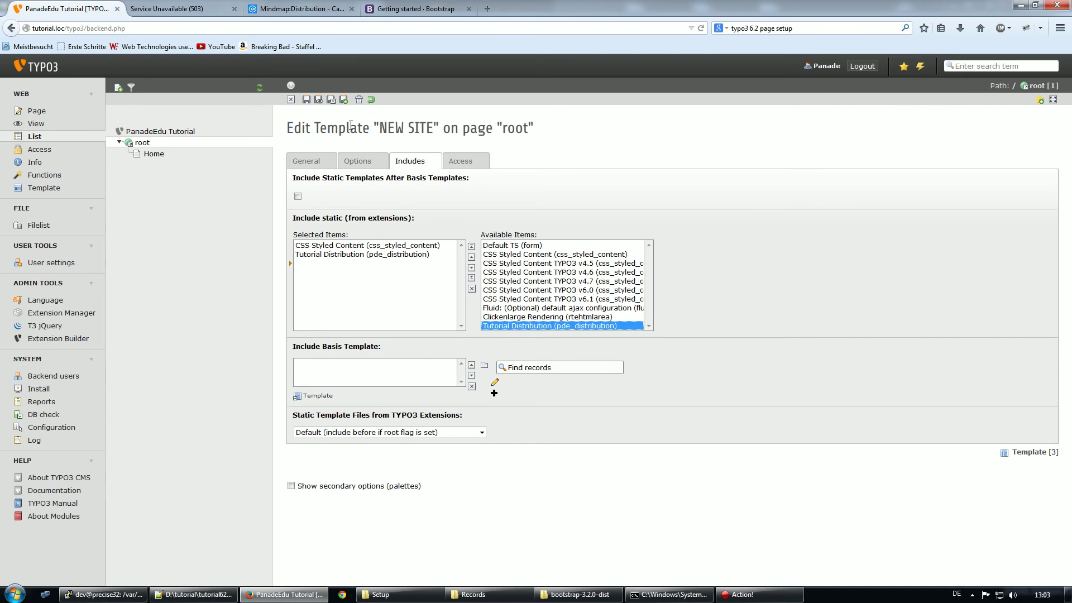
pyautogui.click(331, 100)
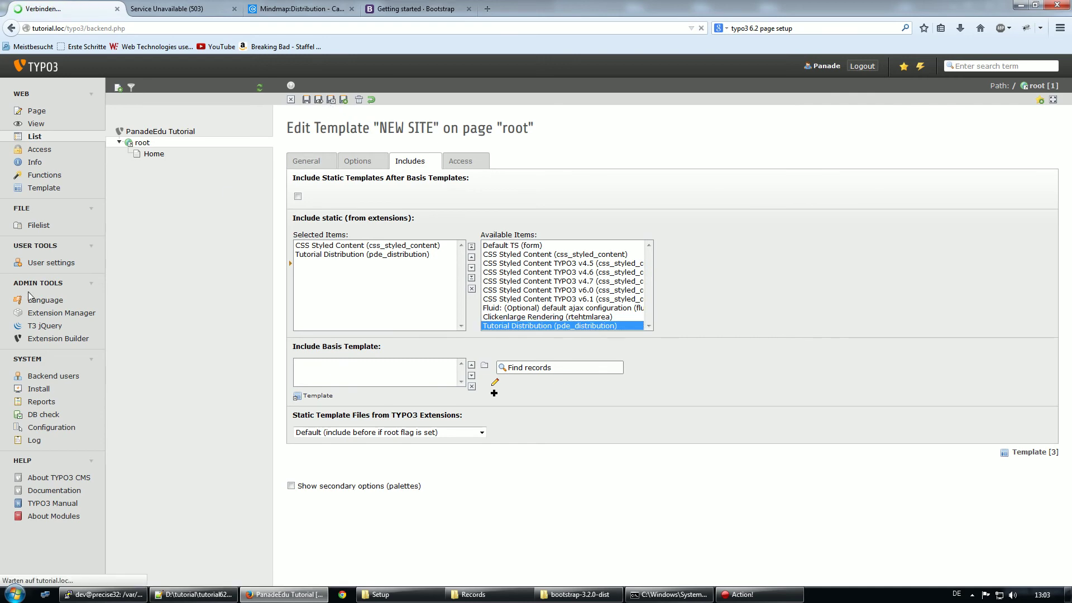
pyautogui.click(62, 316)
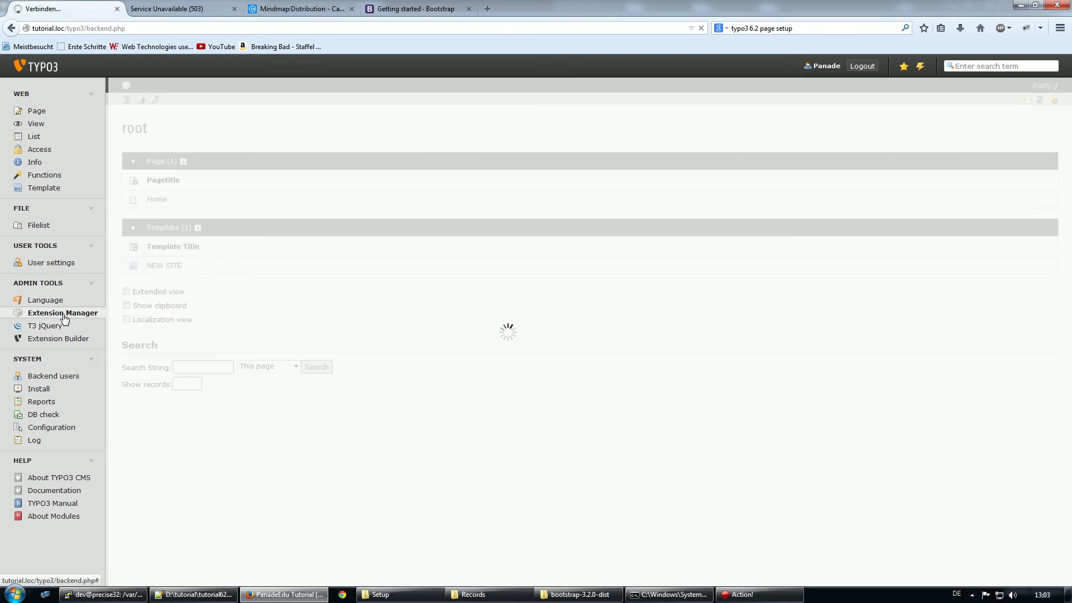
# Activate PanadeEdu Tutorial Distribution in the Extension Manager's installed extensions list
pyautogui.scroll(-5, 312, 429)
pyautogui.scroll(-5, 313, 430)
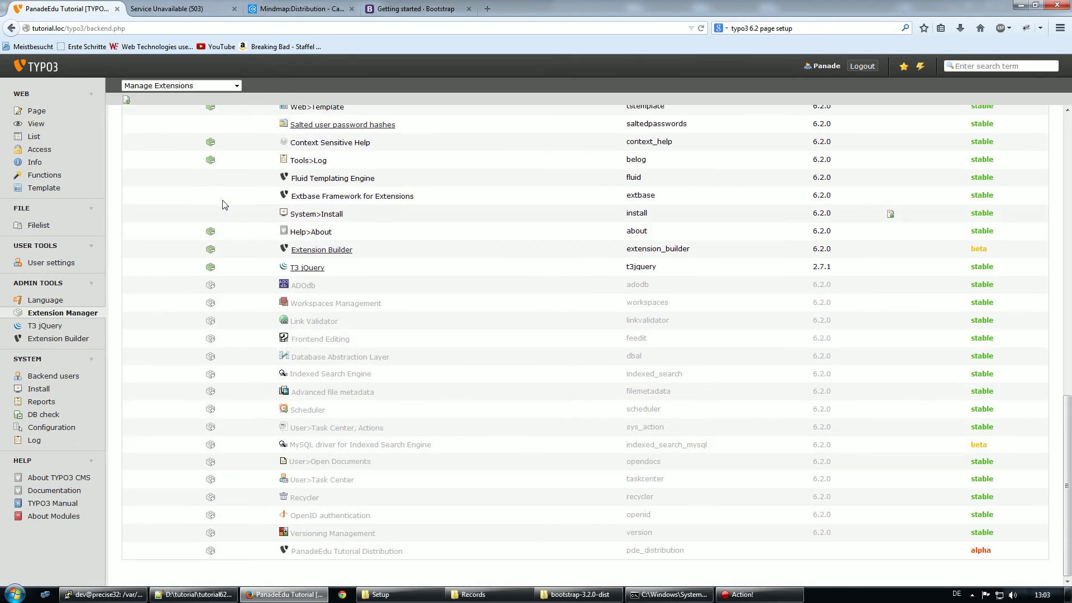
pyautogui.click(210, 552)
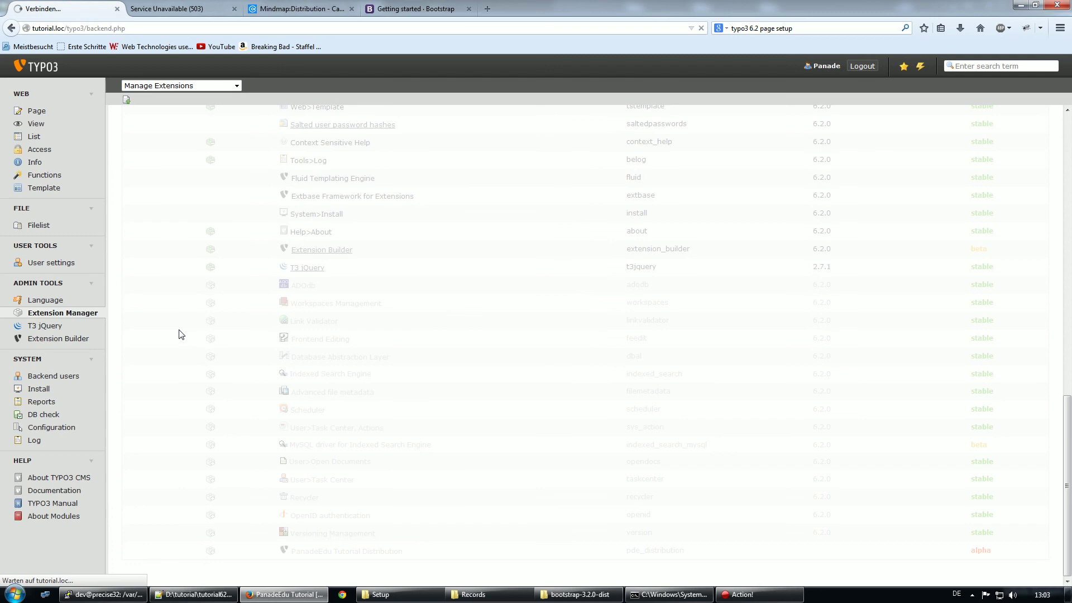
pyautogui.scroll(7, 187, 346)
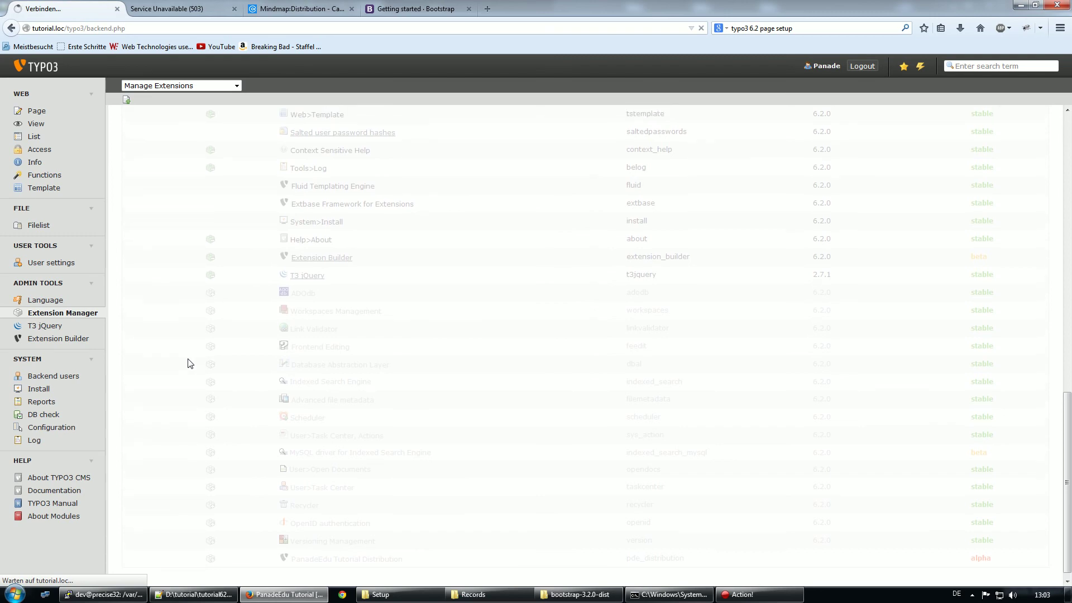
pyautogui.scroll(3, 187, 358)
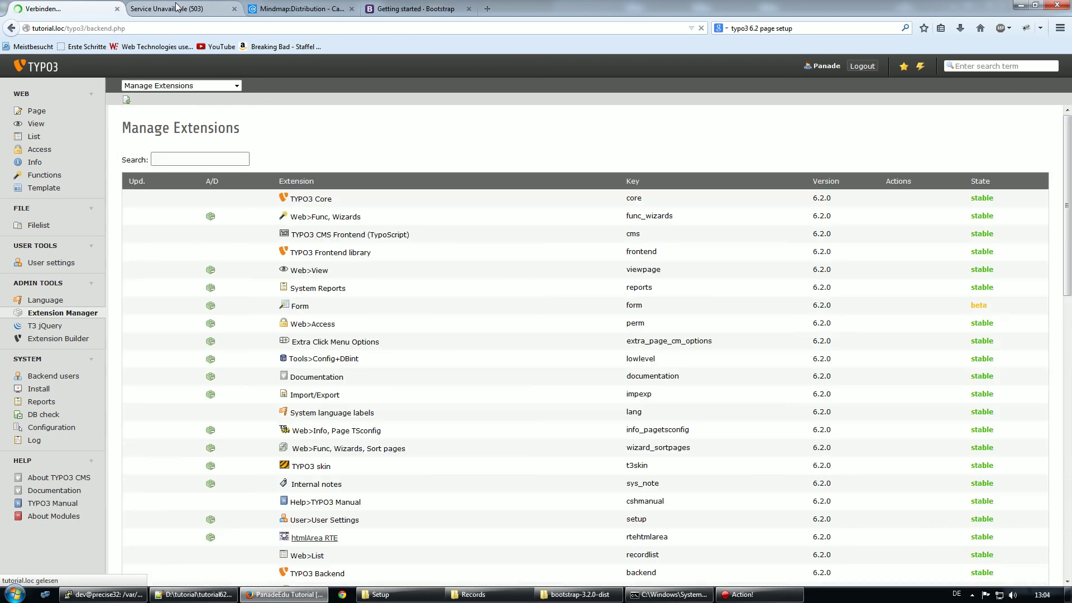
# Reload the frontend, confirm NEW SITE includes Tutorial Distribution, and return to the HELLO WORLD! page
pyautogui.click(177, 8)
pyautogui.press('F5')
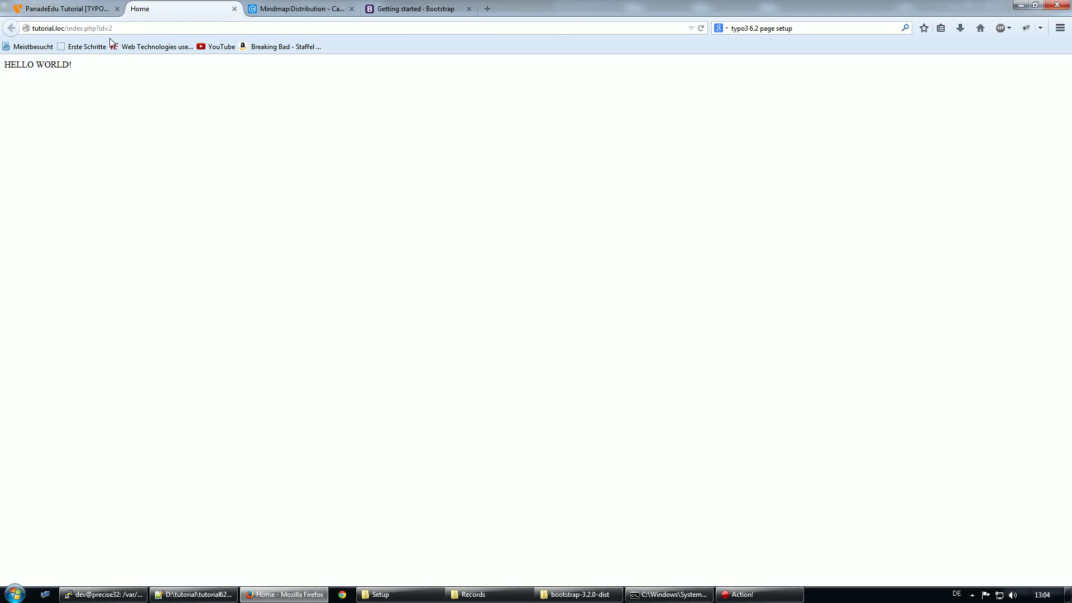
pyautogui.click(61, 8)
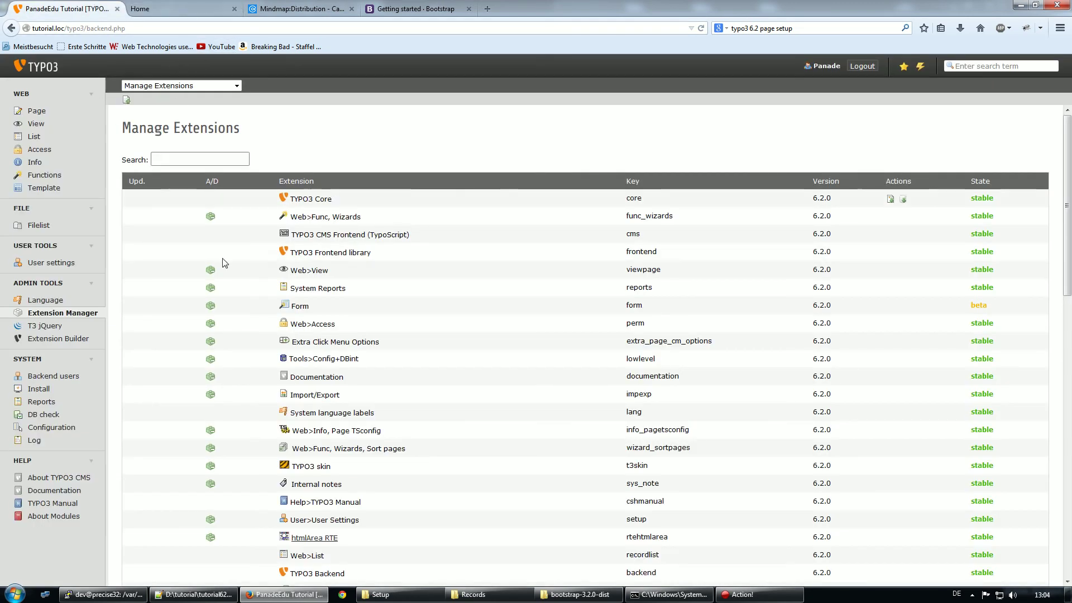
pyautogui.click(60, 138)
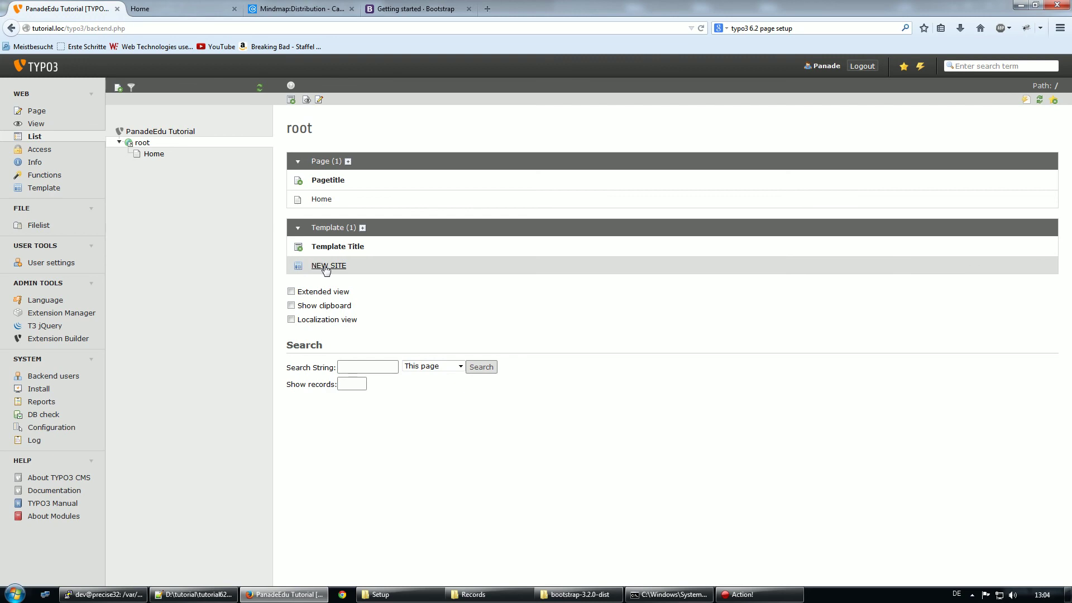
pyautogui.click(327, 266)
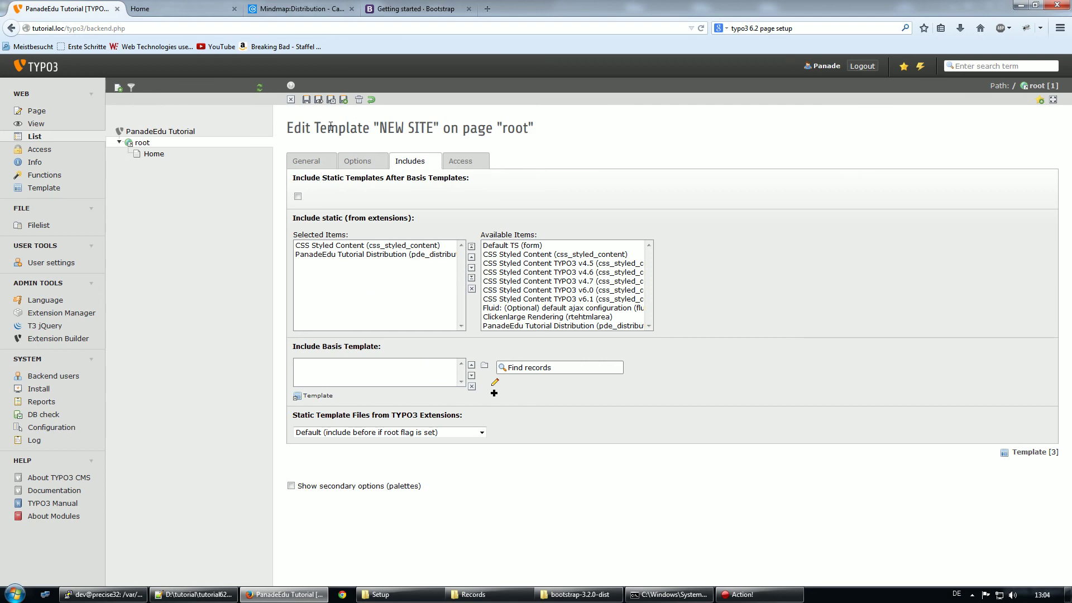
pyautogui.click(200, 12)
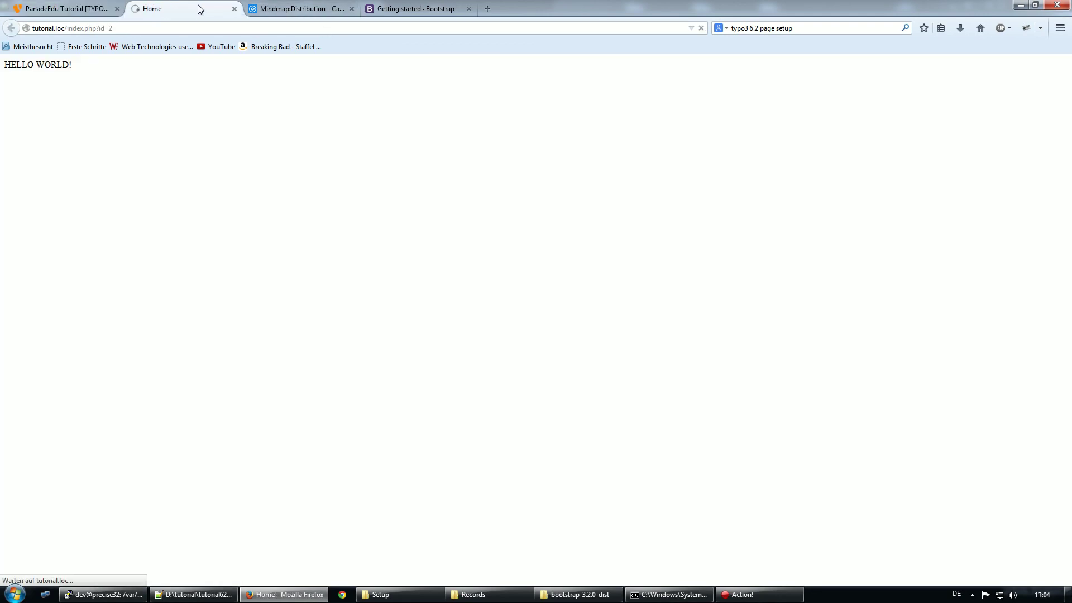